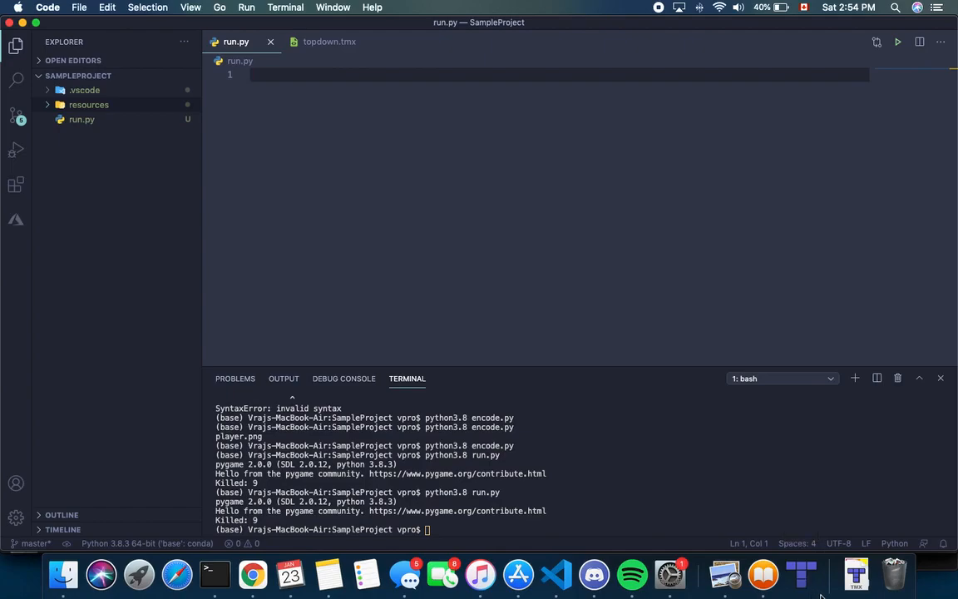
# Close the topdown.tmx map and rainbowtileset.tsx tileset tabs in Tiled
pyautogui.click(806, 589)
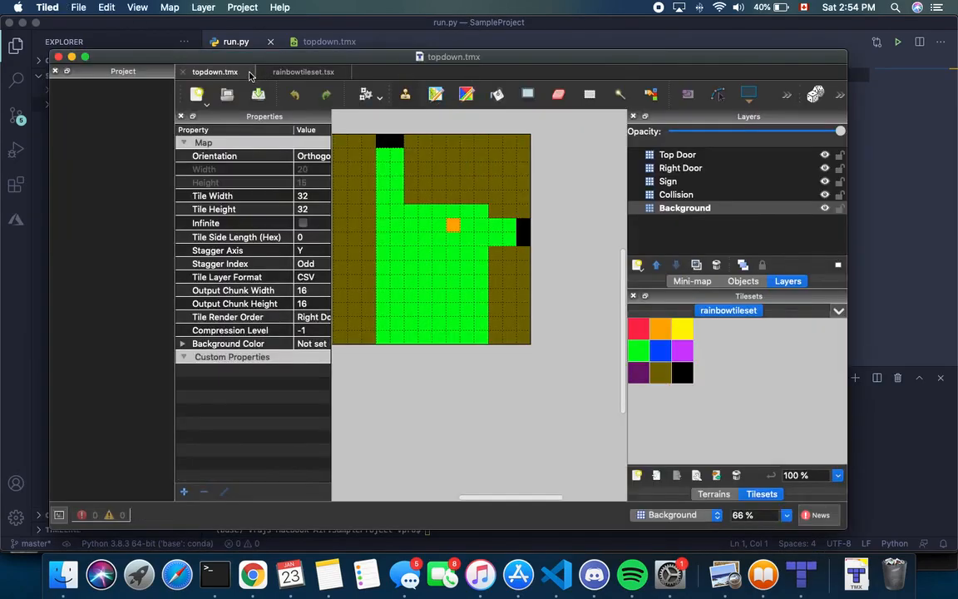
pyautogui.click(183, 72)
pyautogui.click(184, 72)
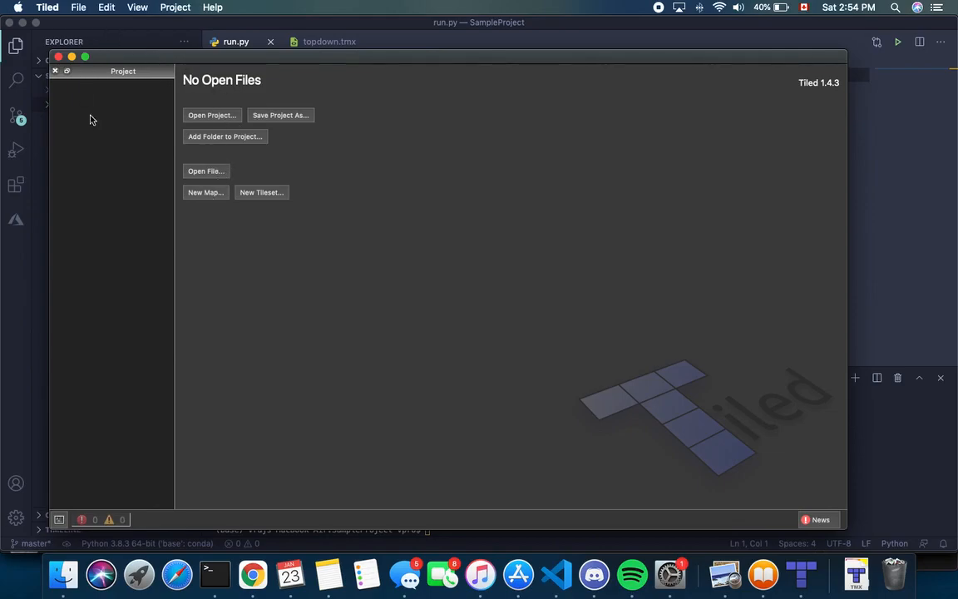
# Start a new map, keeping Orthogonal orientation, Right Down render order and CSV layer format
pyautogui.click(207, 194)
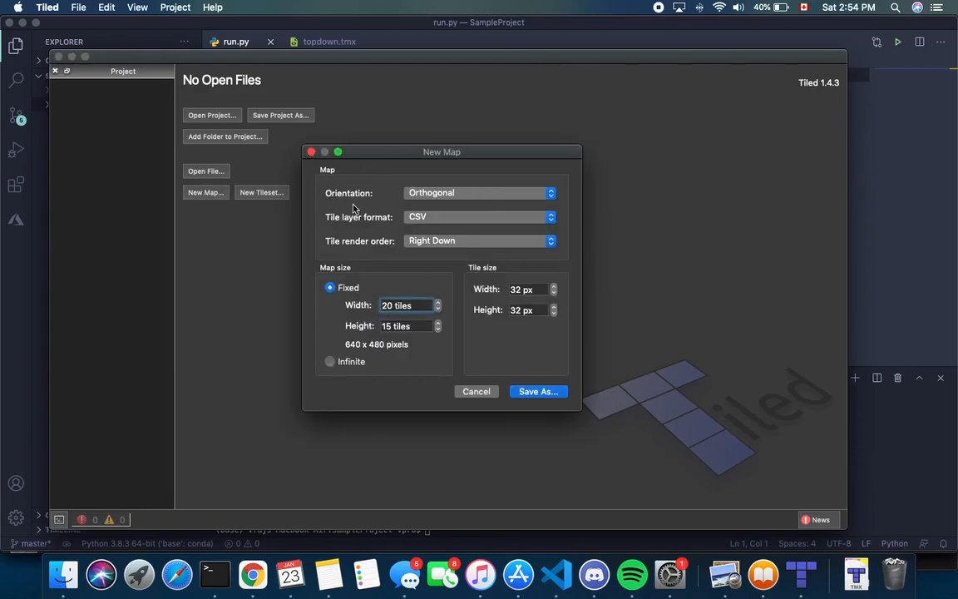
pyautogui.click(445, 196)
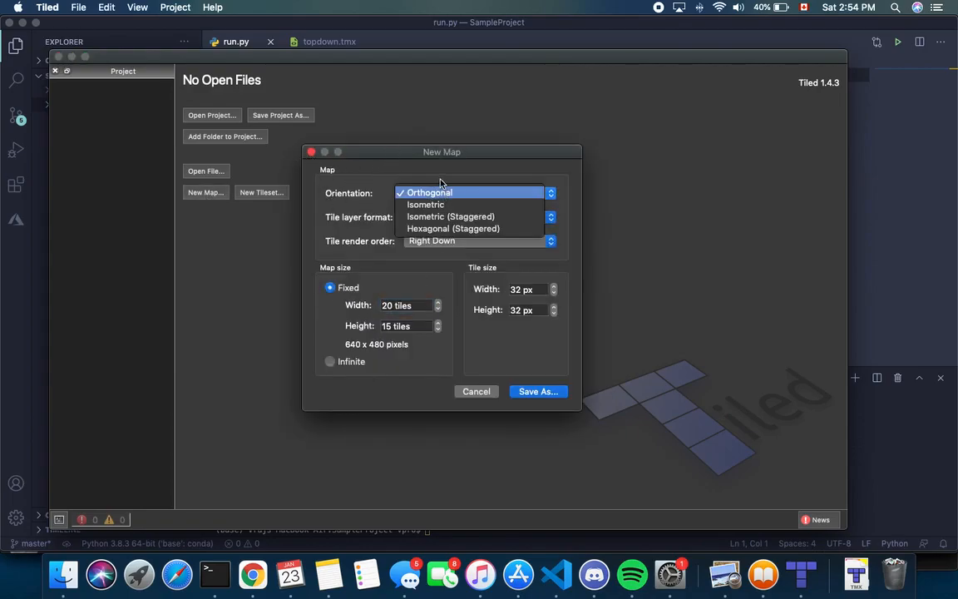
pyautogui.click(440, 181)
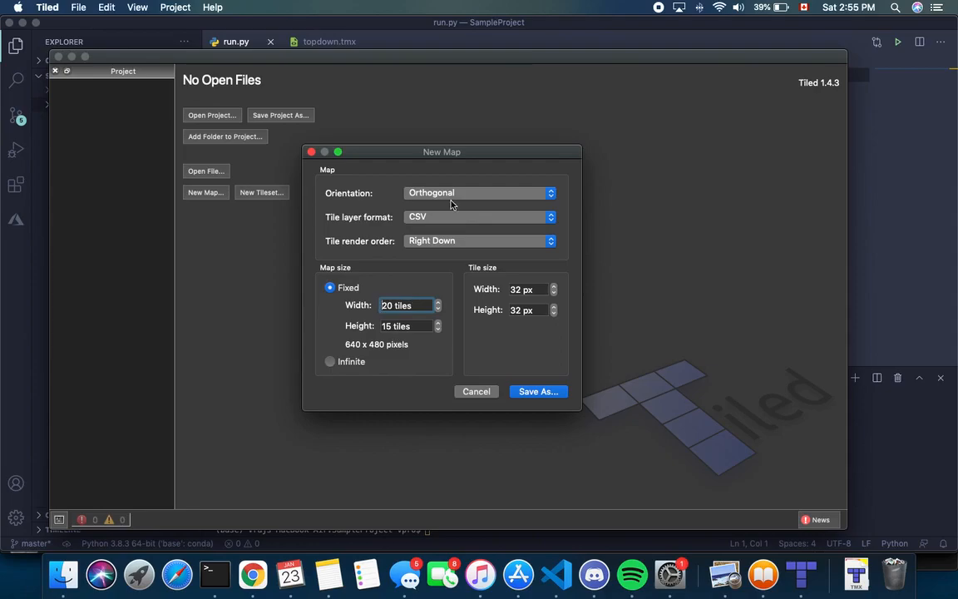
pyautogui.click(444, 242)
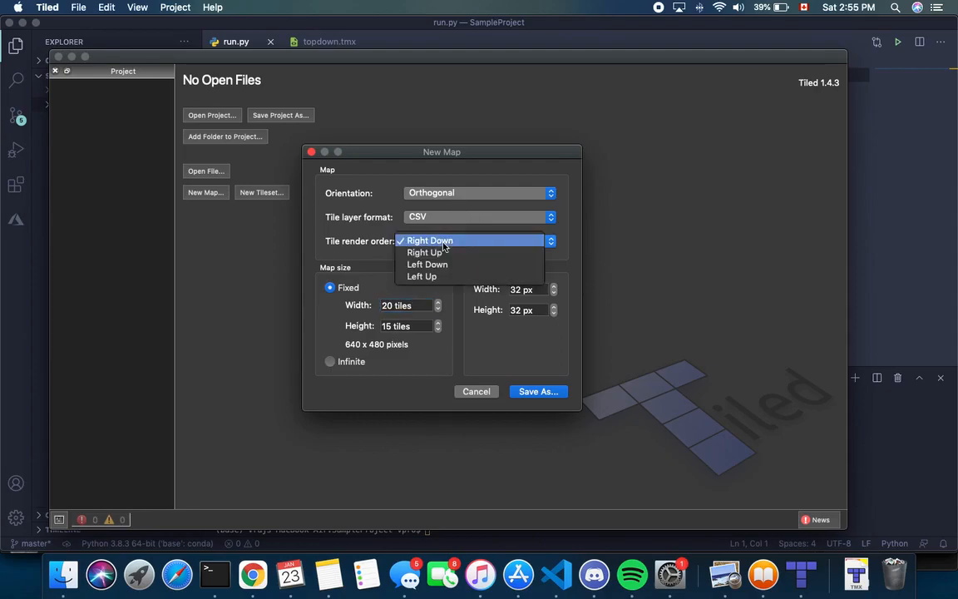
pyautogui.click(365, 283)
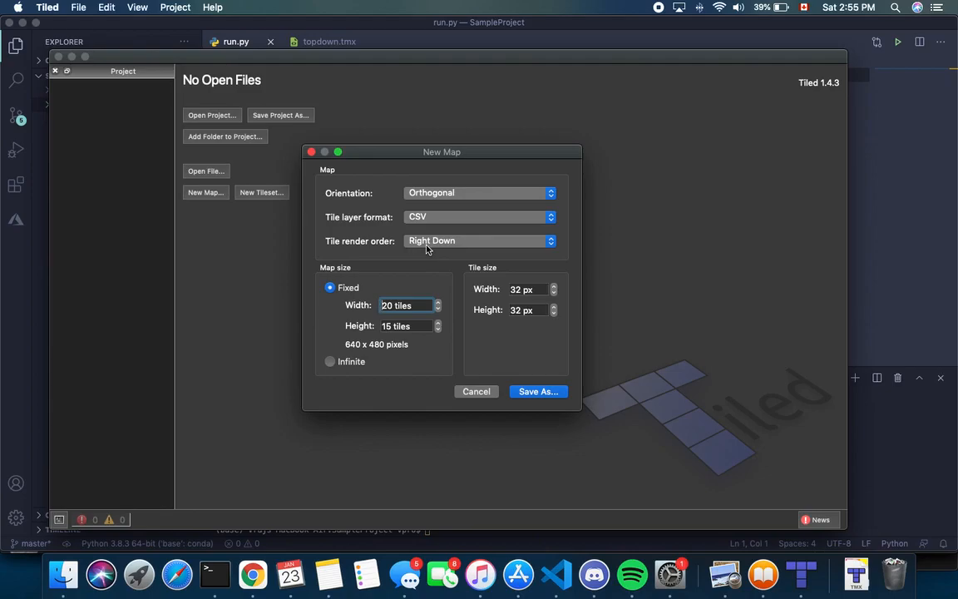
pyautogui.click(434, 240)
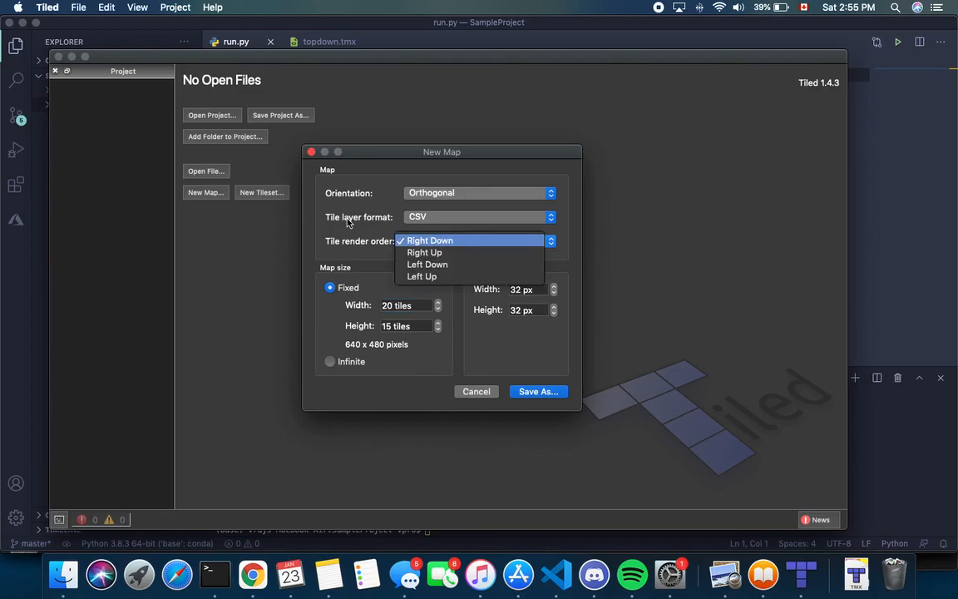
pyautogui.click(318, 202)
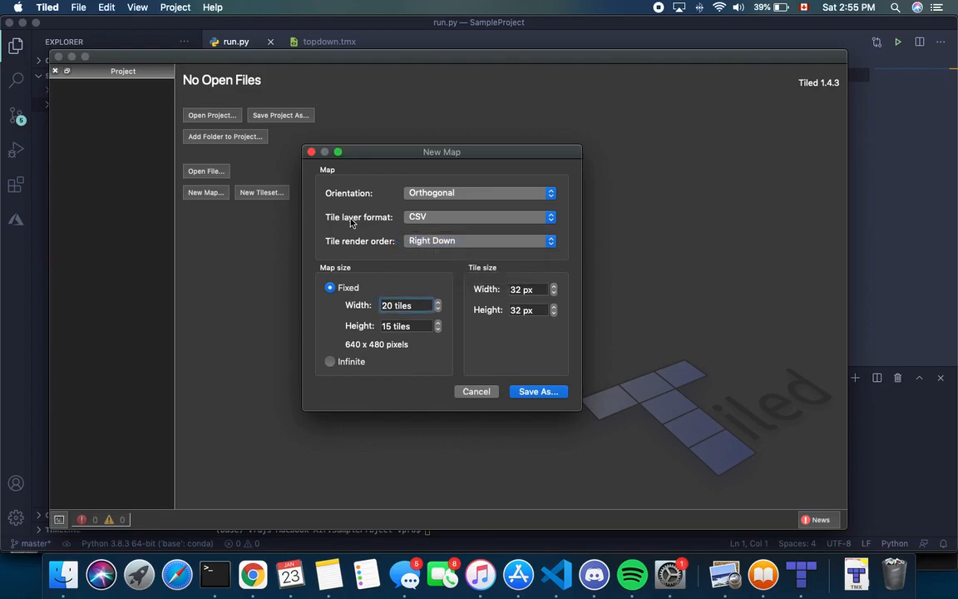
pyautogui.click(442, 217)
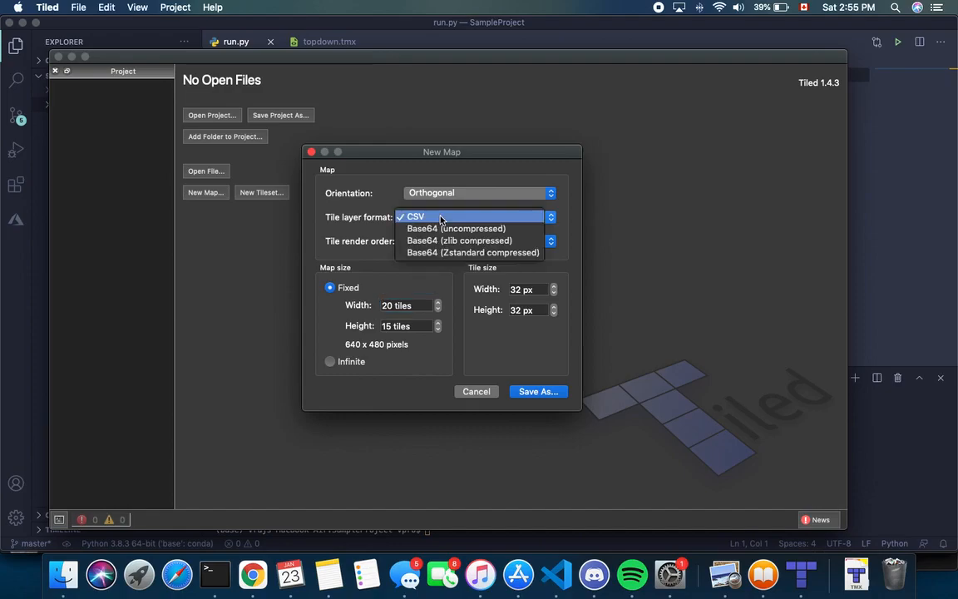
pyautogui.click(363, 219)
pyautogui.click(418, 217)
pyautogui.click(309, 42)
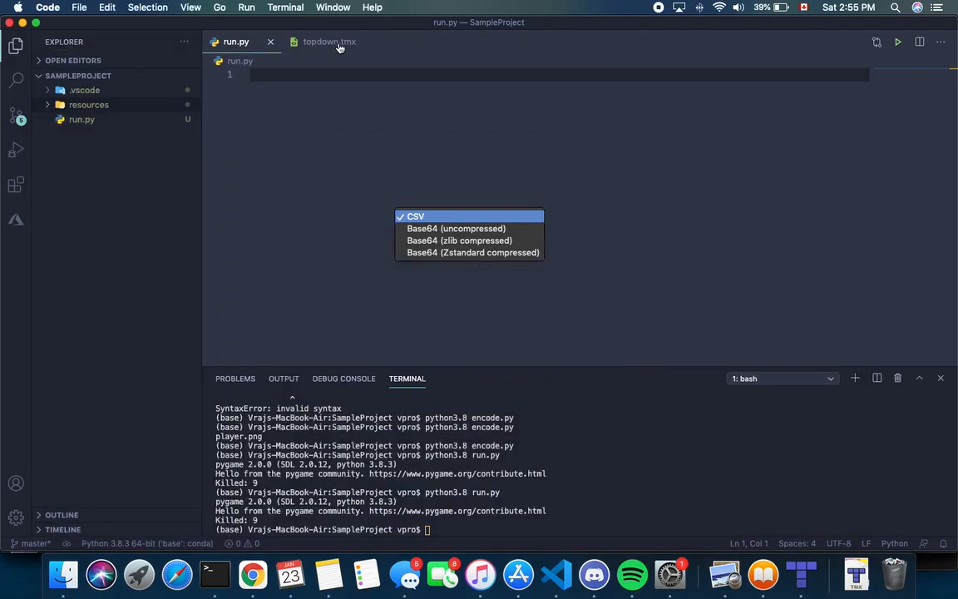
pyautogui.click(490, 283)
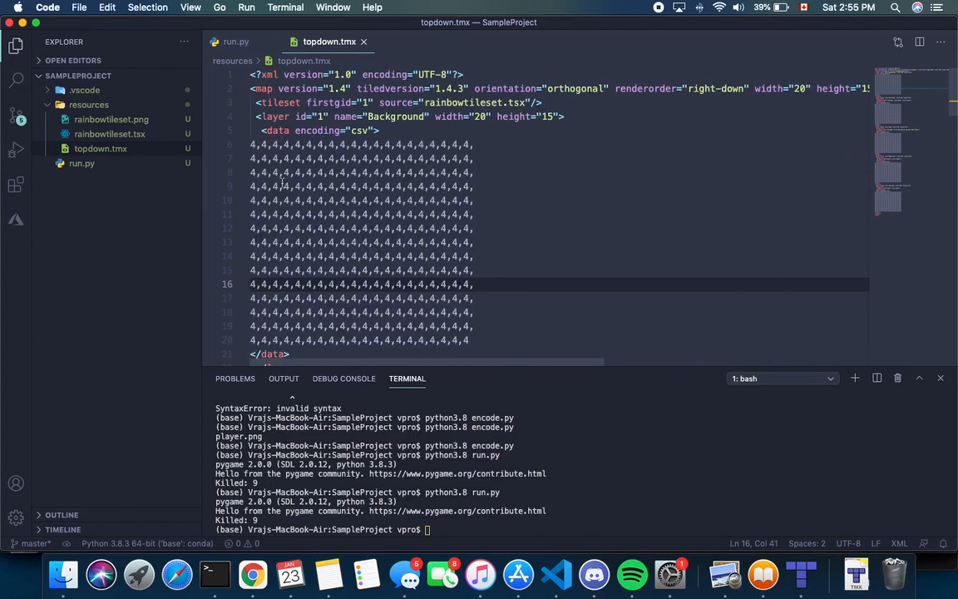
pyautogui.moveTo(246, 144); pyautogui.dragTo(495, 334)
pyautogui.click(495, 334)
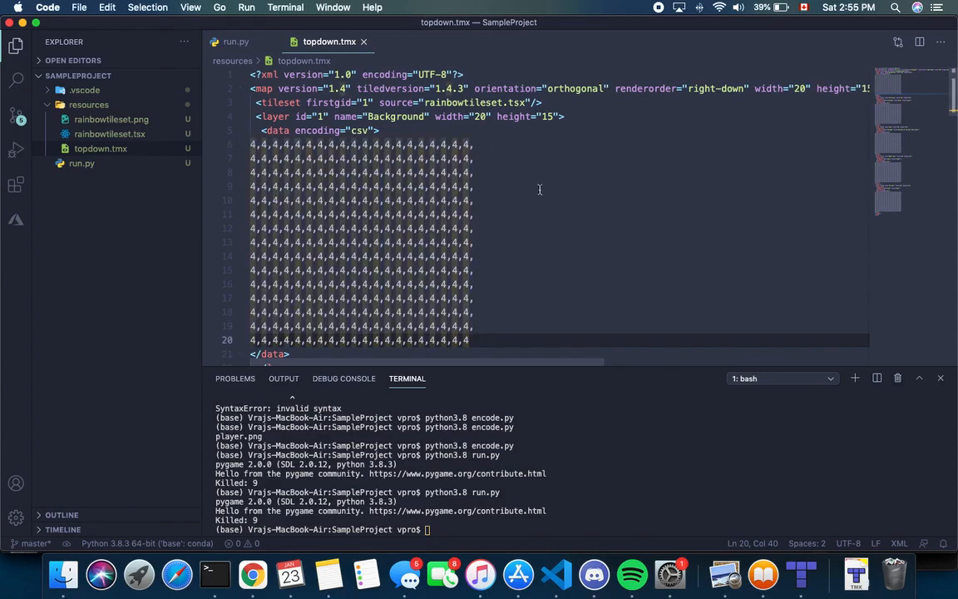
pyautogui.click(226, 41)
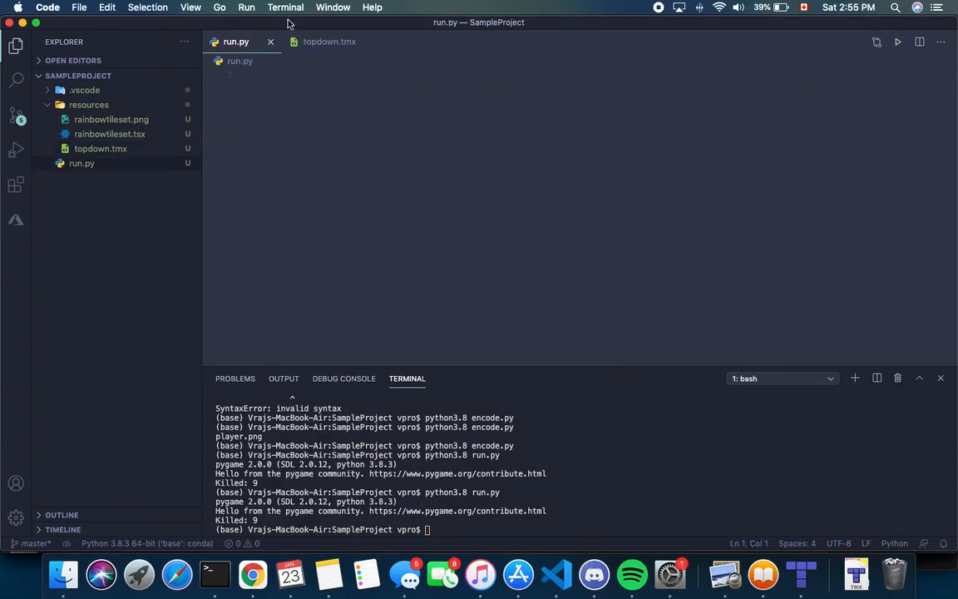
# Switch the new map's tile layer format to Base64 (zlib compressed) and proceed to save it
pyautogui.click(800, 574)
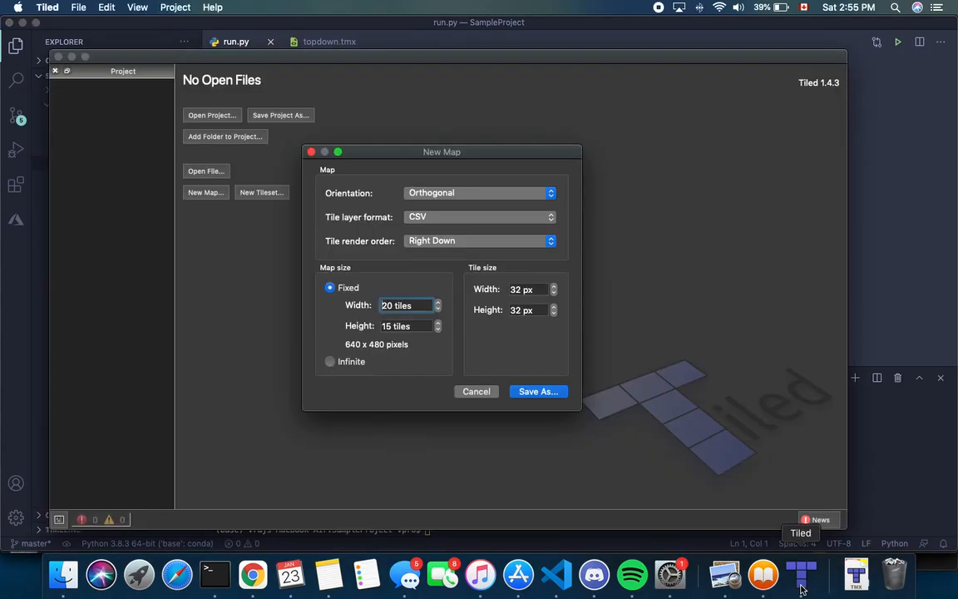
pyautogui.click(445, 217)
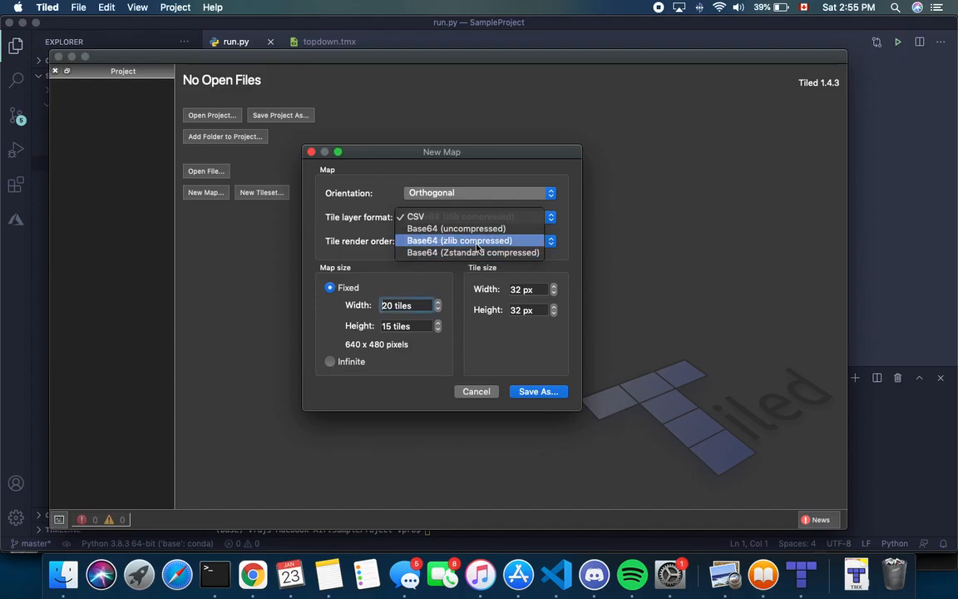
pyautogui.click(479, 239)
pyautogui.click(468, 217)
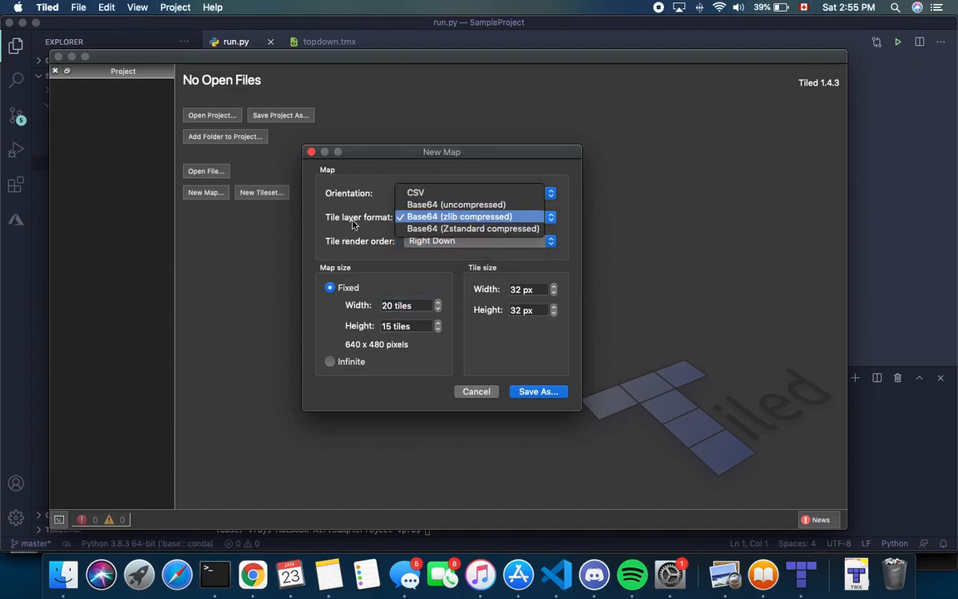
pyautogui.click(346, 225)
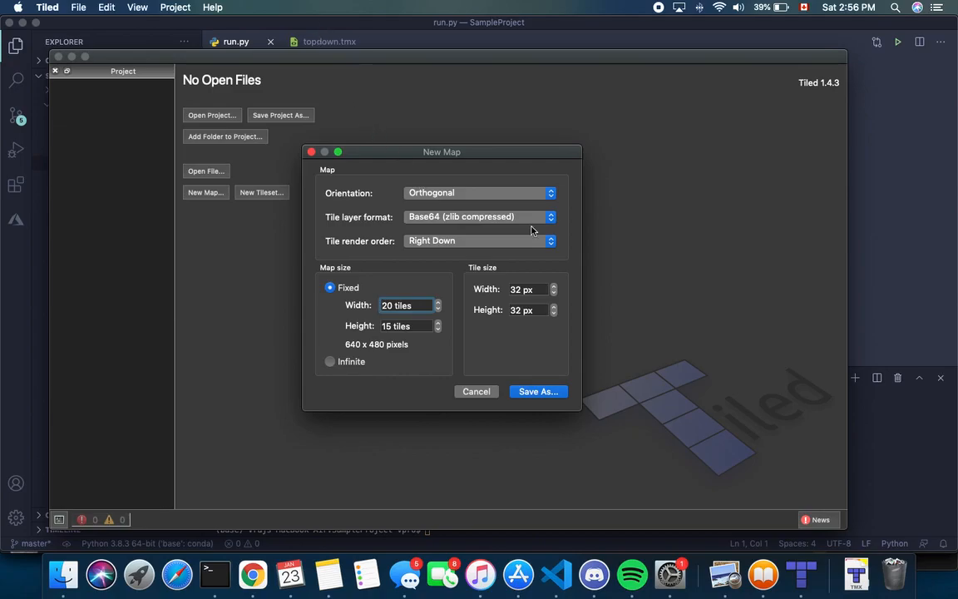
pyautogui.click(538, 391)
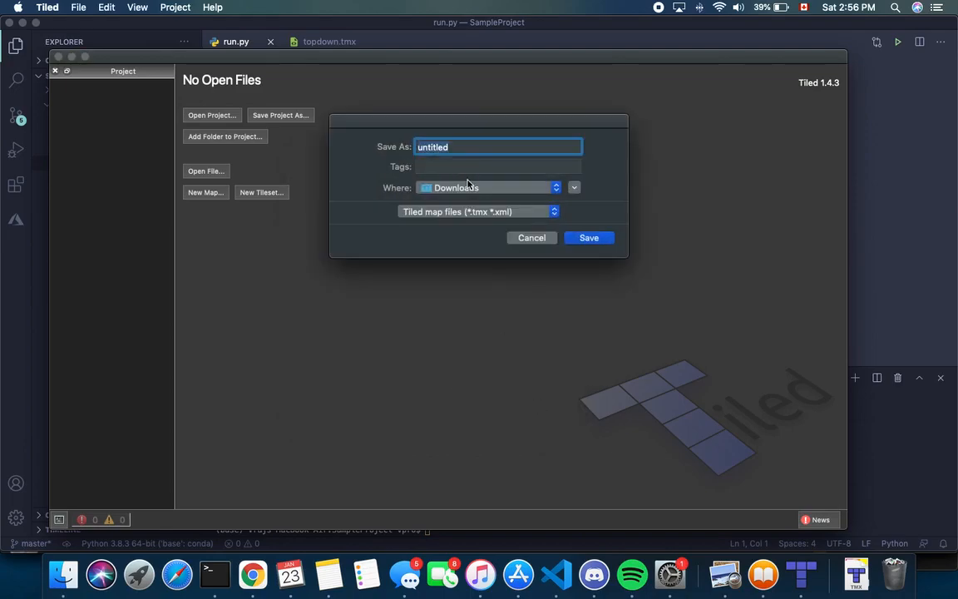
# Browse the save dialog to Documents > Programming > SampleProject > resources
pyautogui.click(468, 185)
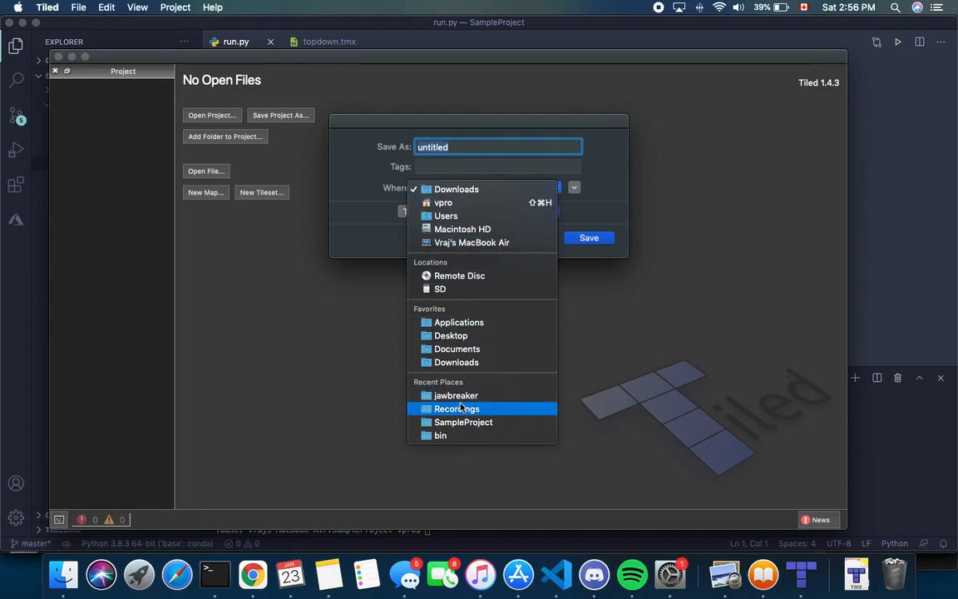
pyautogui.click(546, 188)
pyautogui.click(573, 188)
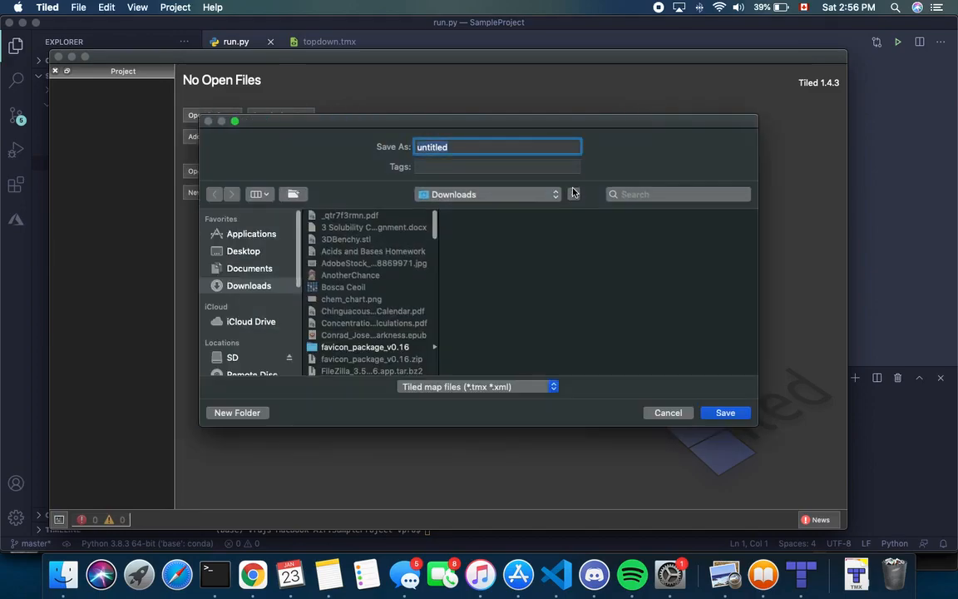
pyautogui.scroll(-3, 249, 275)
pyautogui.scroll(3, 215, 308)
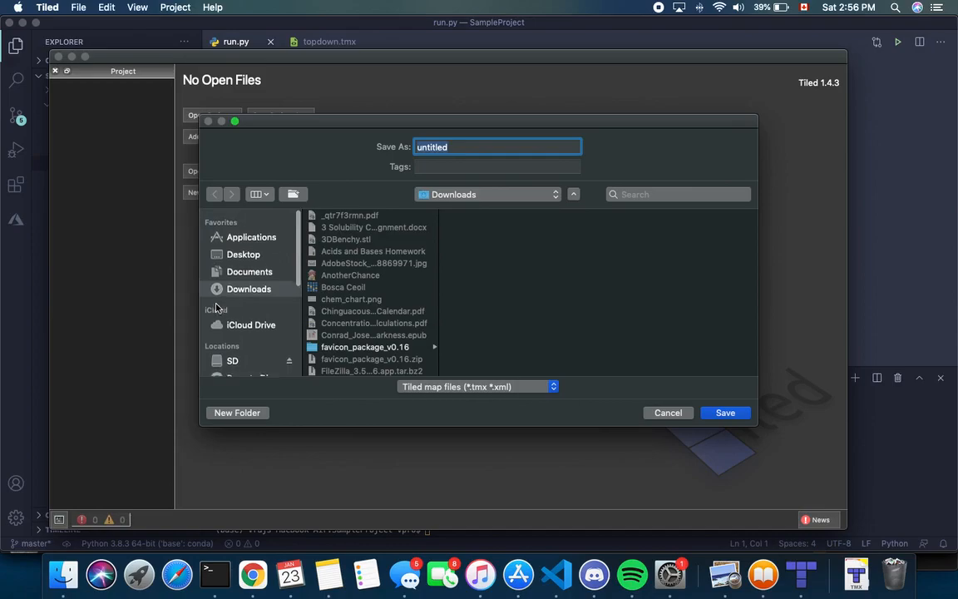
pyautogui.click(248, 268)
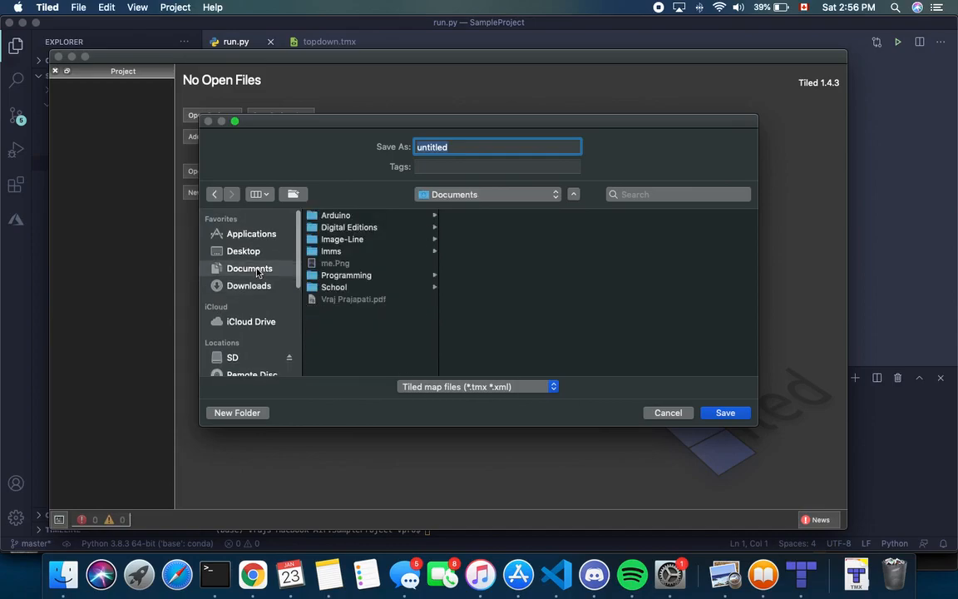
pyautogui.click(352, 275)
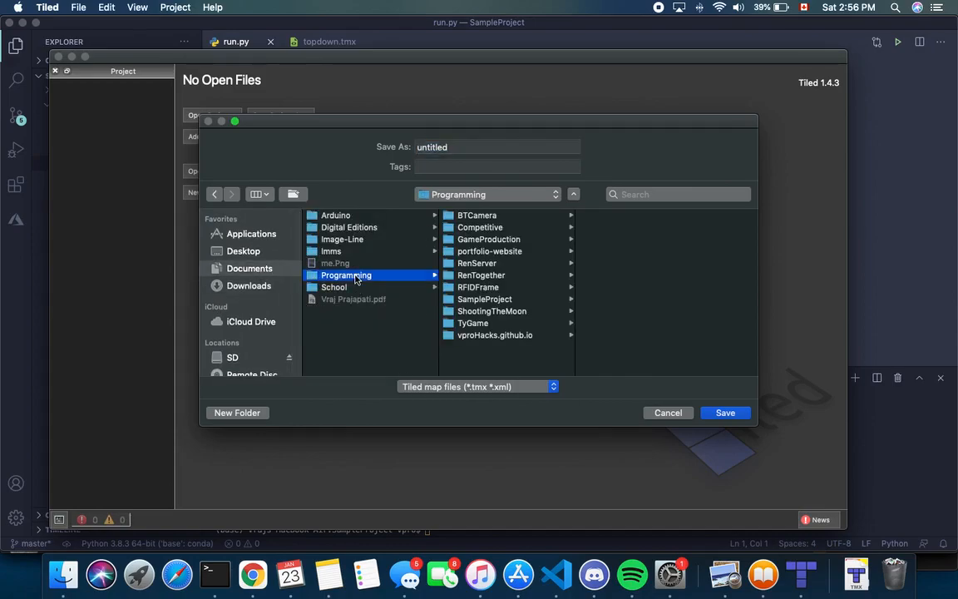
pyautogui.click(504, 300)
pyautogui.click(595, 214)
# Save the map there as level1.tmx
pyautogui.doubleClick(475, 147)
pyautogui.press('BackSpace')
pyautogui.write('level1')
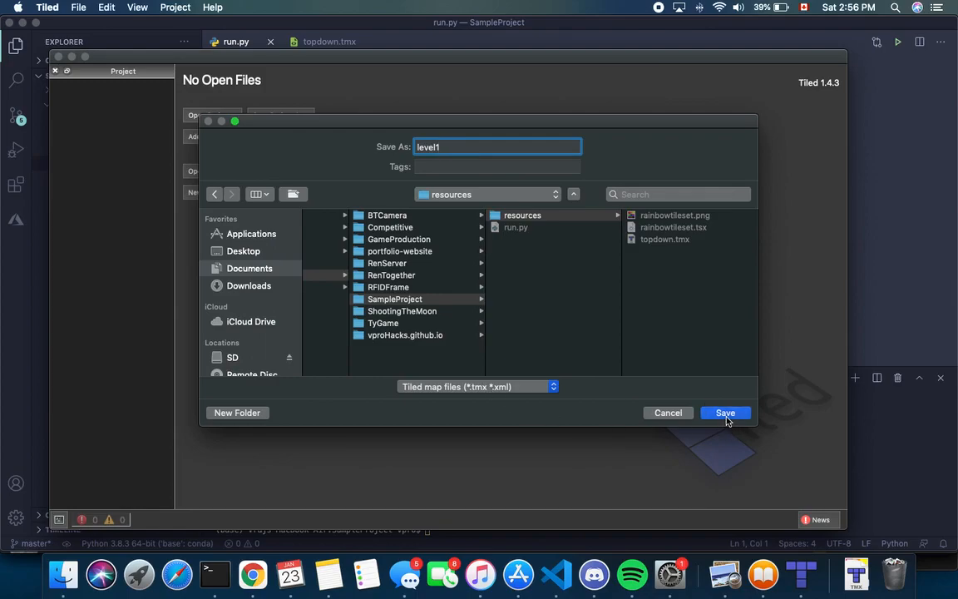
pyautogui.click(725, 413)
pyautogui.hscroll(-2, 481, 289)
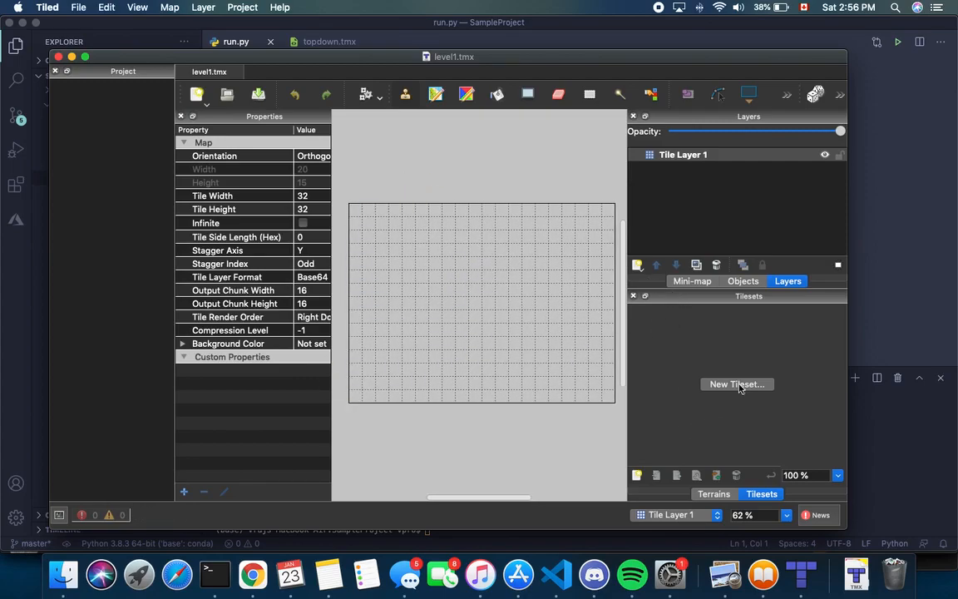
# Open the New Tileset dialog from the Tilesets panel
pyautogui.hscroll(2, 573, 348)
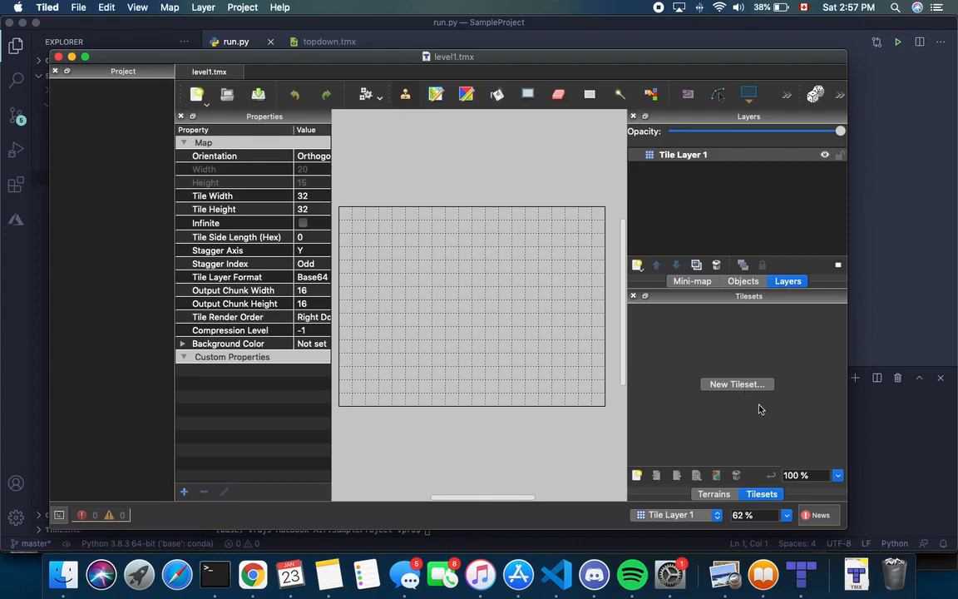
pyautogui.click(742, 385)
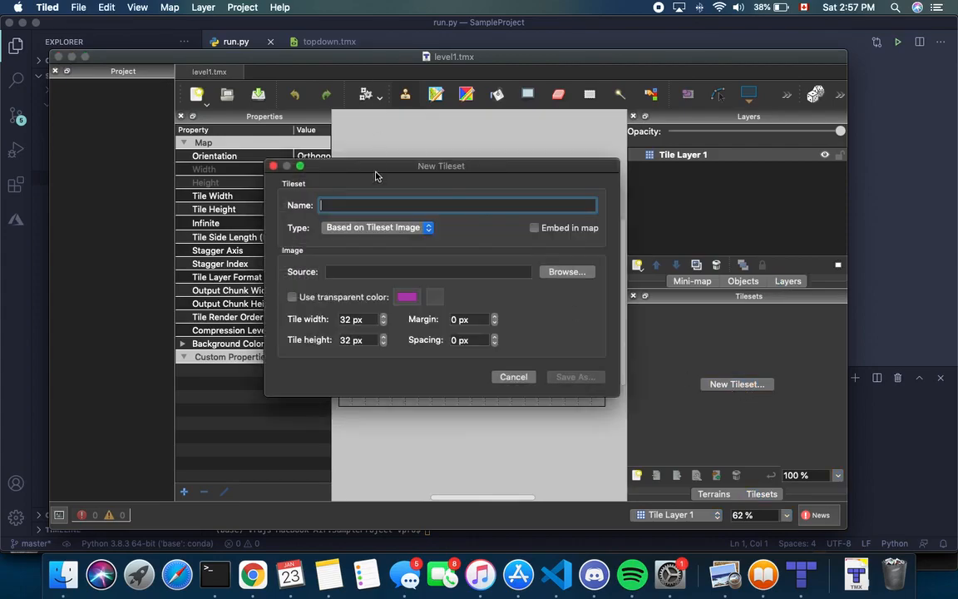
# Pick rainbowtileset.png from SampleProject's resources folder as the tileset image
pyautogui.click(273, 167)
pyautogui.click(559, 272)
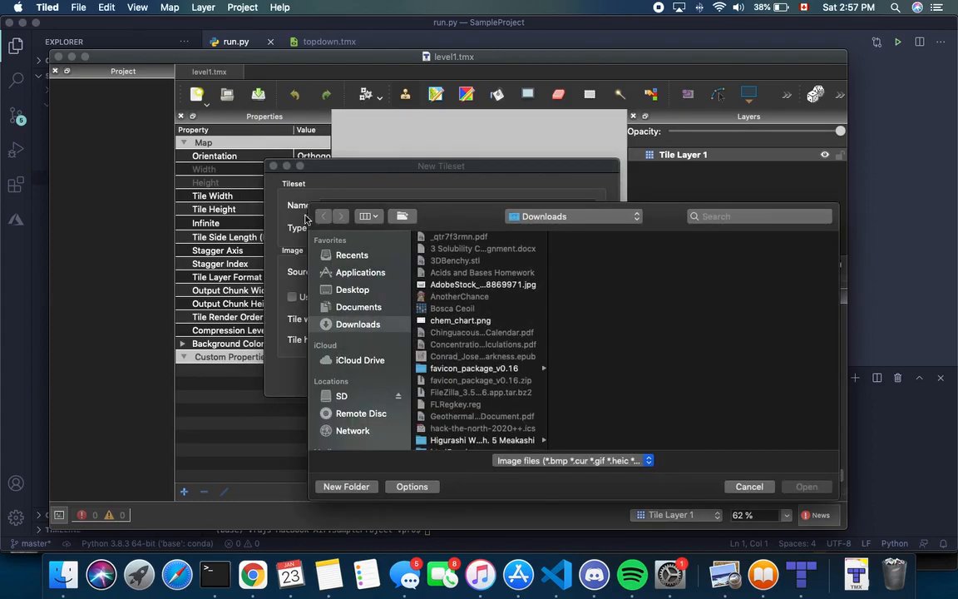
pyautogui.scroll(-15, 491, 332)
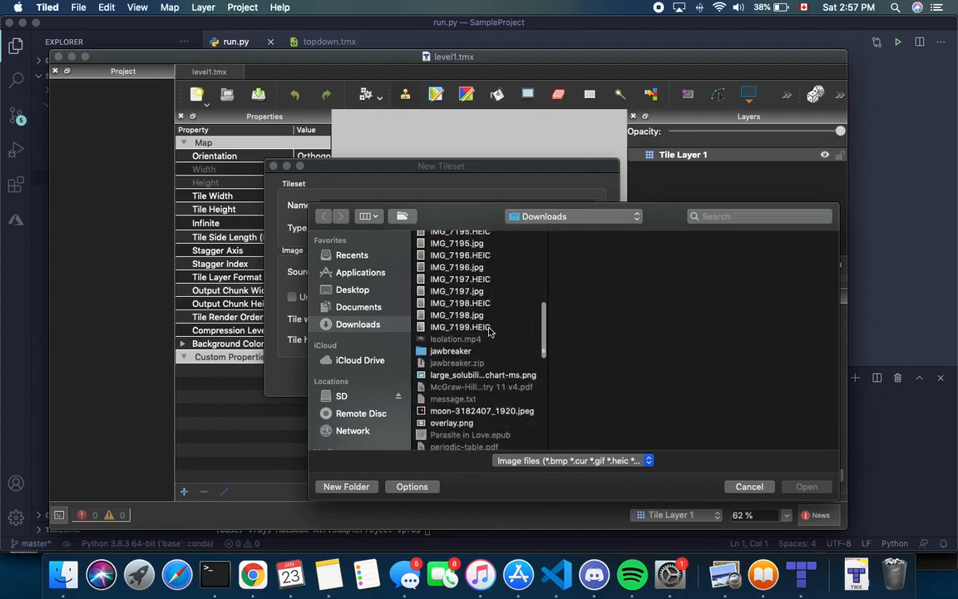
pyautogui.scroll(-5, 489, 332)
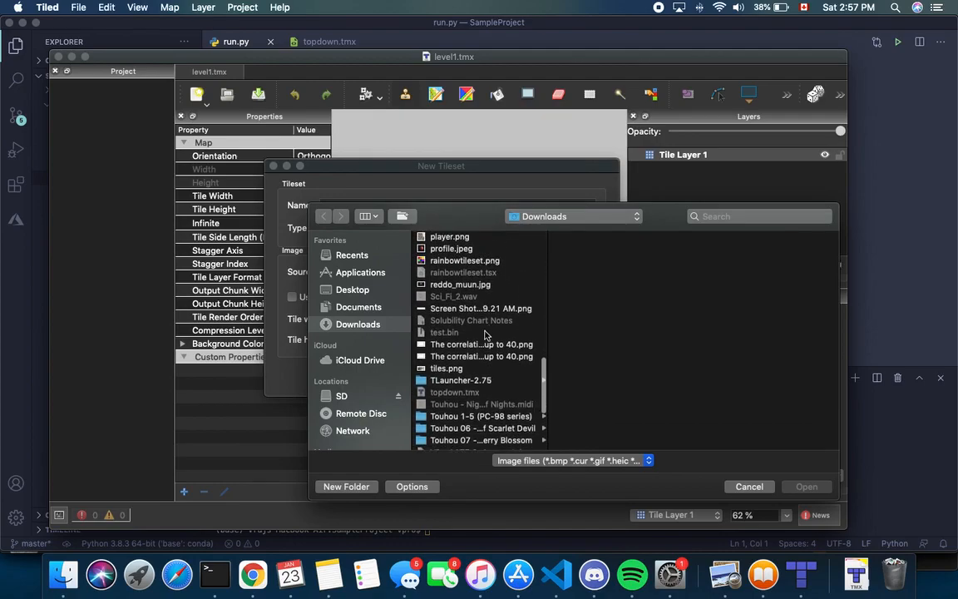
pyautogui.click(350, 307)
pyautogui.click(457, 296)
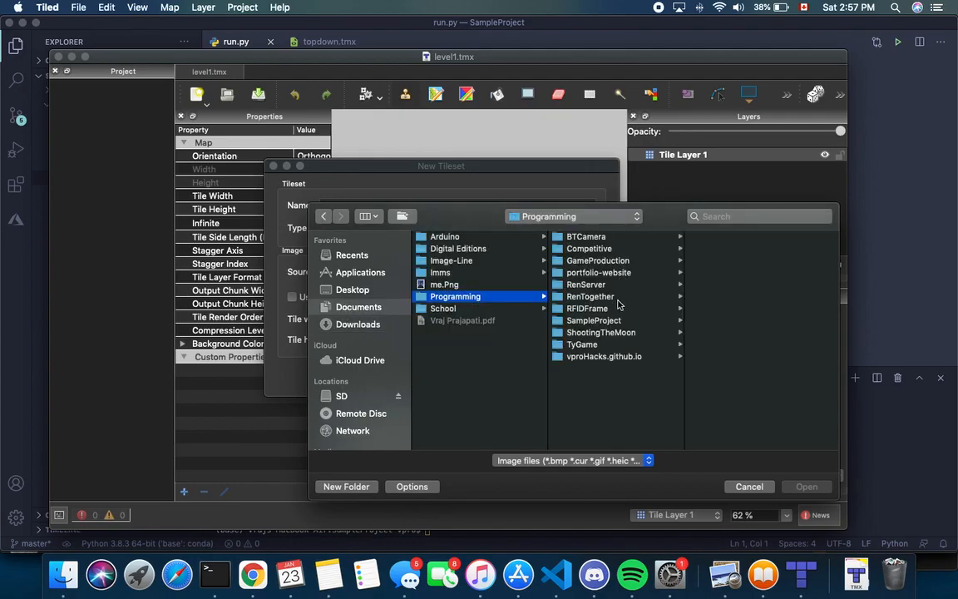
pyautogui.click(610, 322)
pyautogui.click(705, 236)
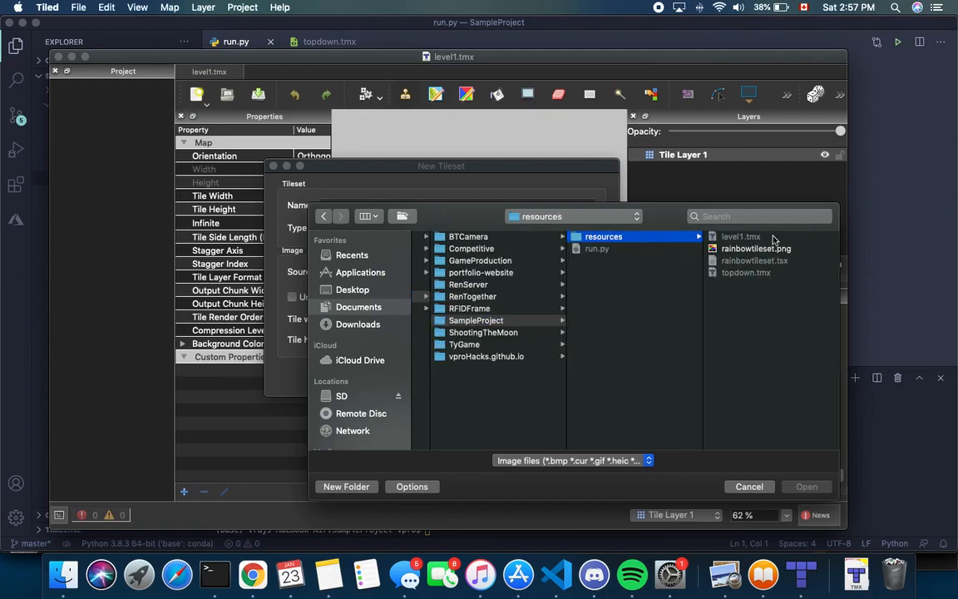
pyautogui.click(748, 248)
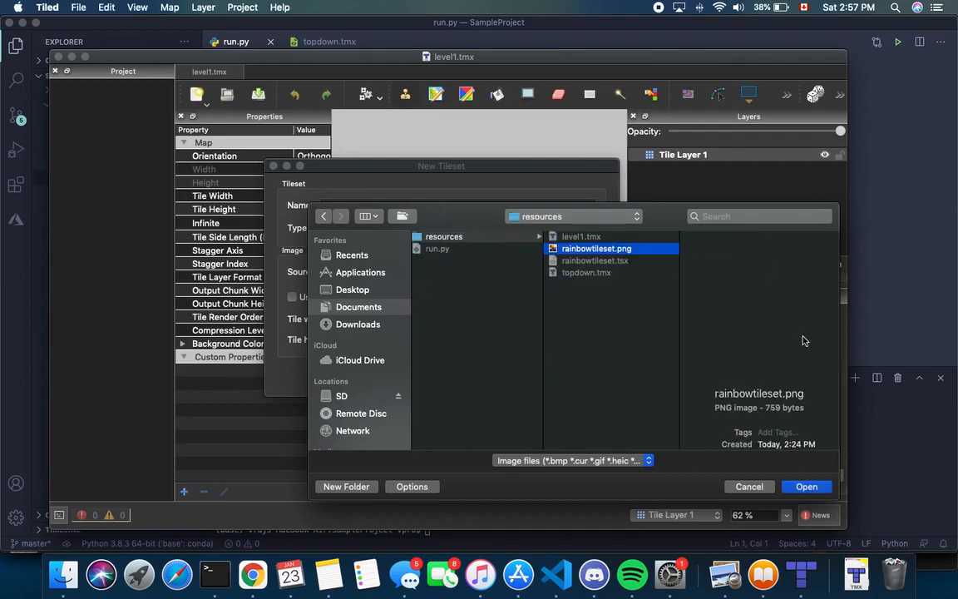
pyautogui.click(806, 487)
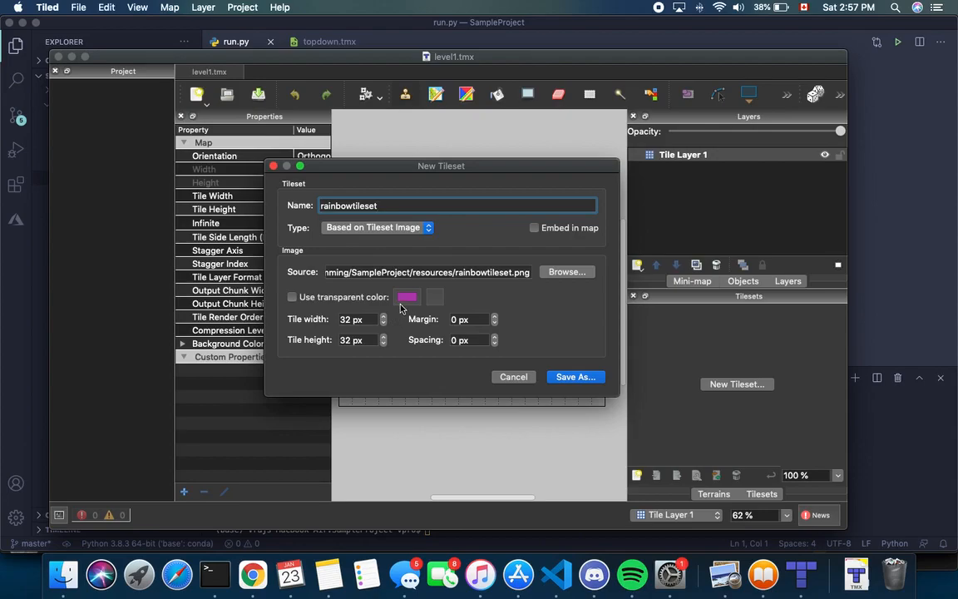
# Save the tileset as rainbowtileset.tsx, replacing the existing file
pyautogui.click(575, 377)
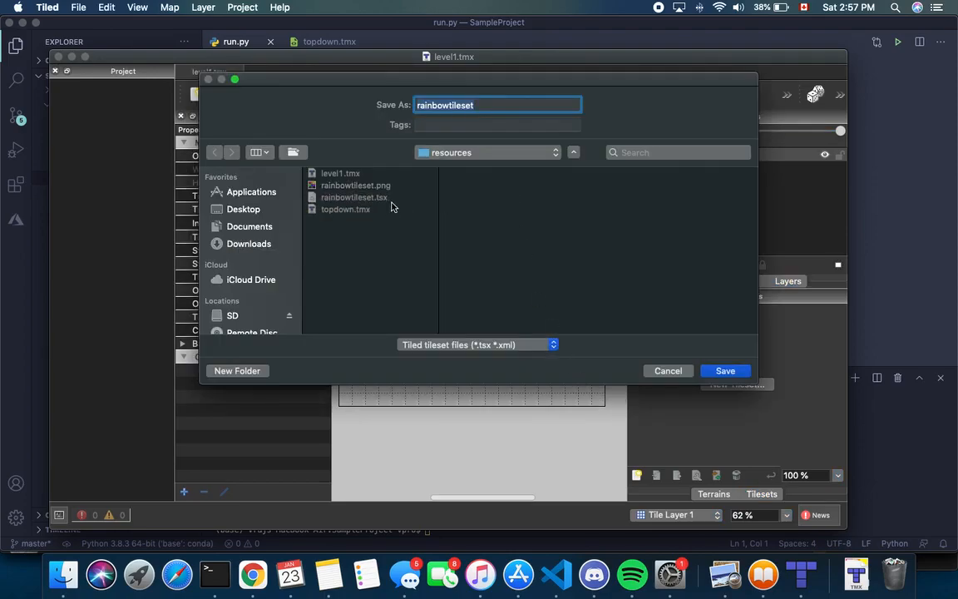
pyautogui.press('Return')
pyautogui.click(573, 165)
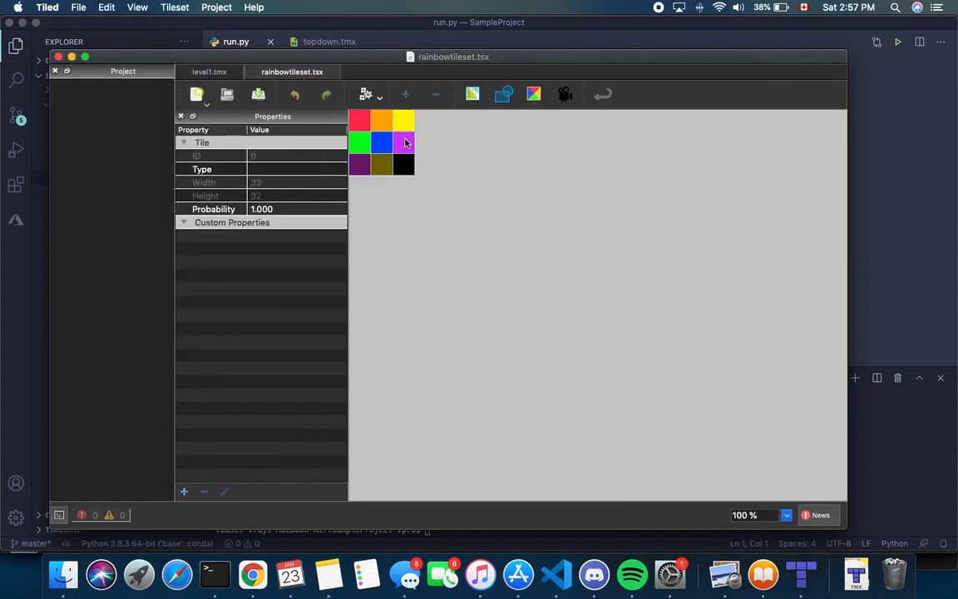
# Return to the level1.tmx map tab
pyautogui.keyDown('ctrl'); pyautogui.scroll(5, 399, 145); pyautogui.keyUp('ctrl')
pyautogui.keyDown('ctrl'); pyautogui.scroll(-3, 409, 133); pyautogui.keyUp('ctrl')
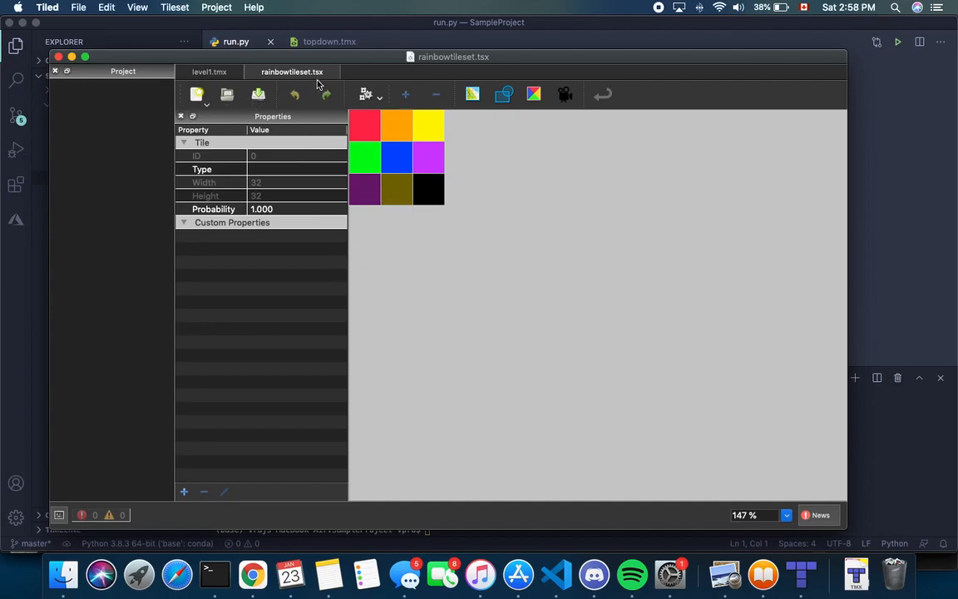
pyautogui.click(223, 73)
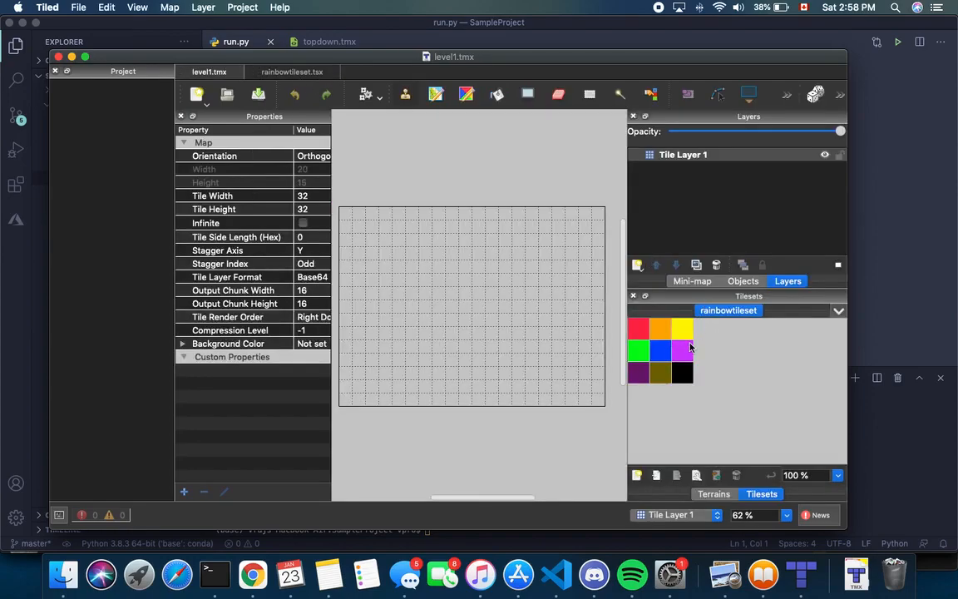
pyautogui.keyDown('ctrl'); pyautogui.scroll(1, 686, 345); pyautogui.keyUp('ctrl')
pyautogui.click(838, 311)
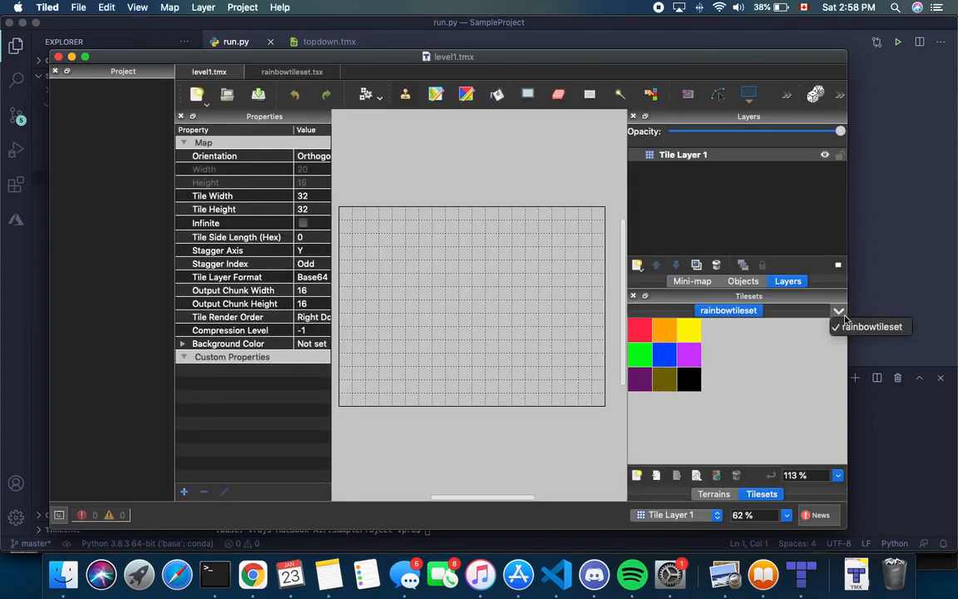
pyautogui.click(838, 314)
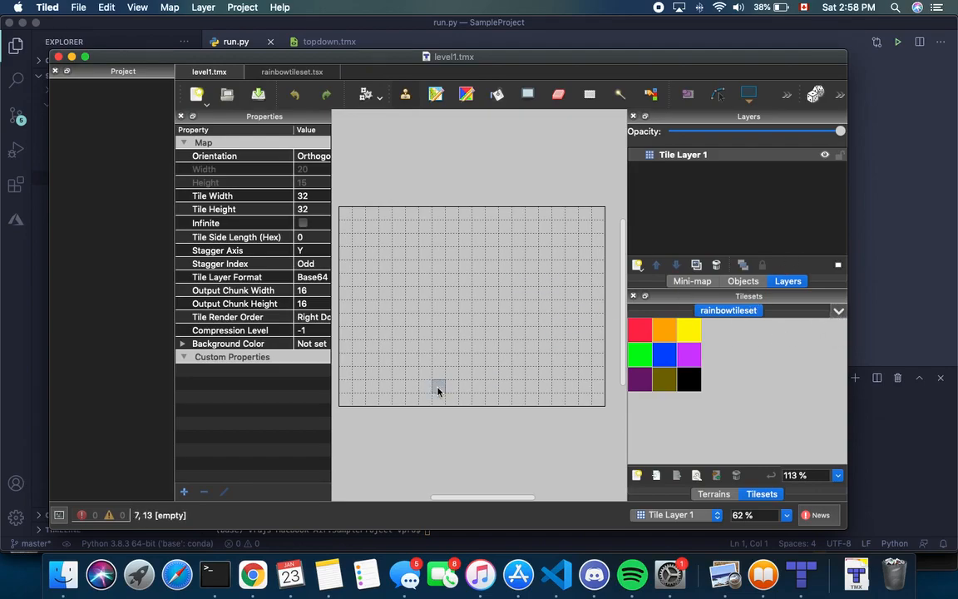
pyautogui.click(713, 494)
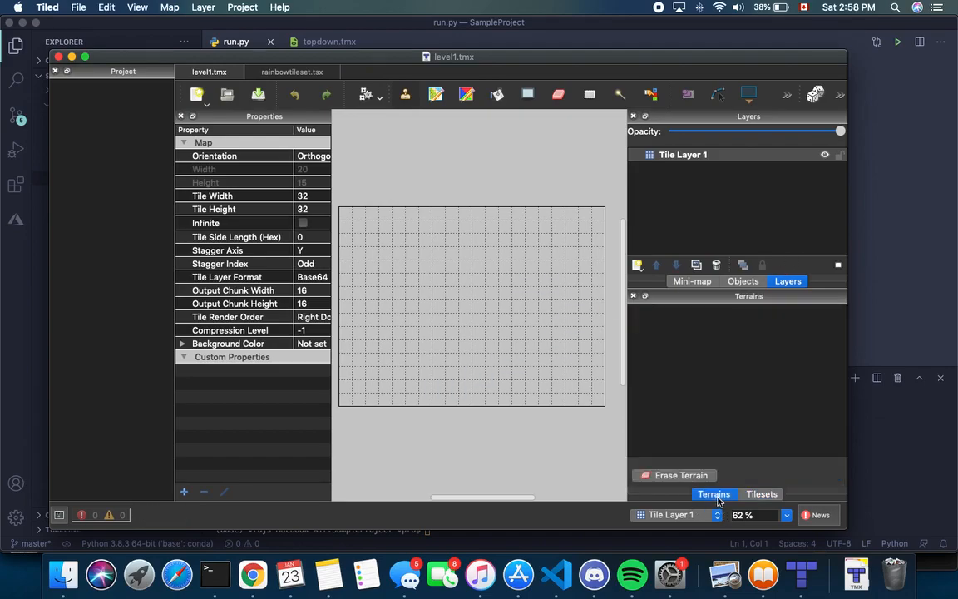
pyautogui.click(759, 494)
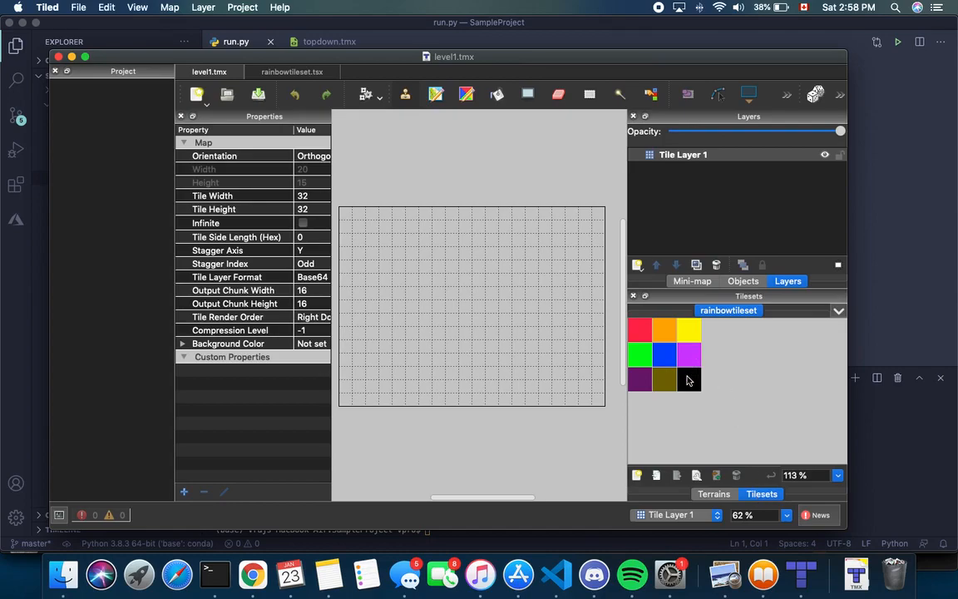
pyautogui.hscroll(3, 264, 293)
pyautogui.hscroll(-3, 283, 312)
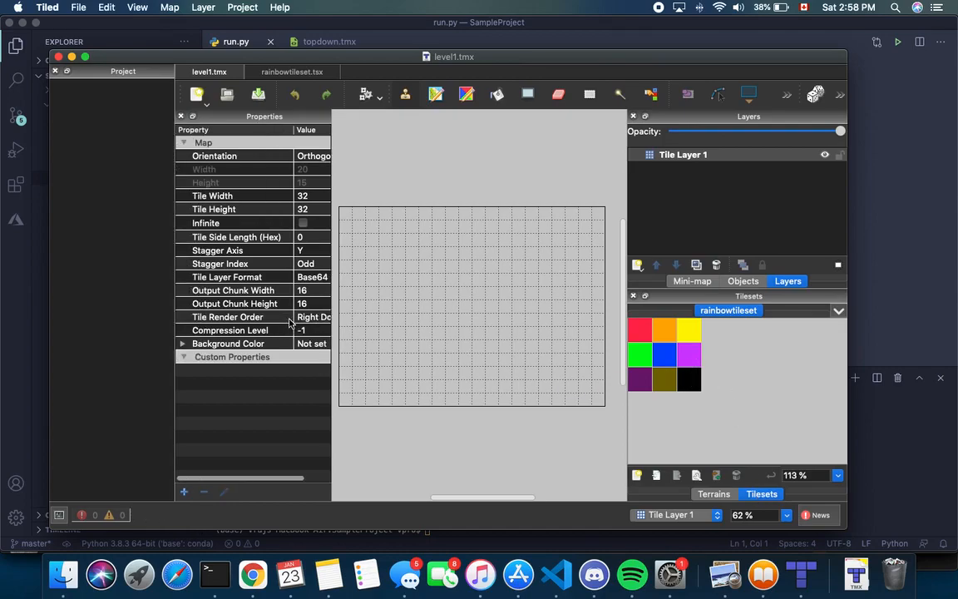
pyautogui.hscroll(3, 213, 157)
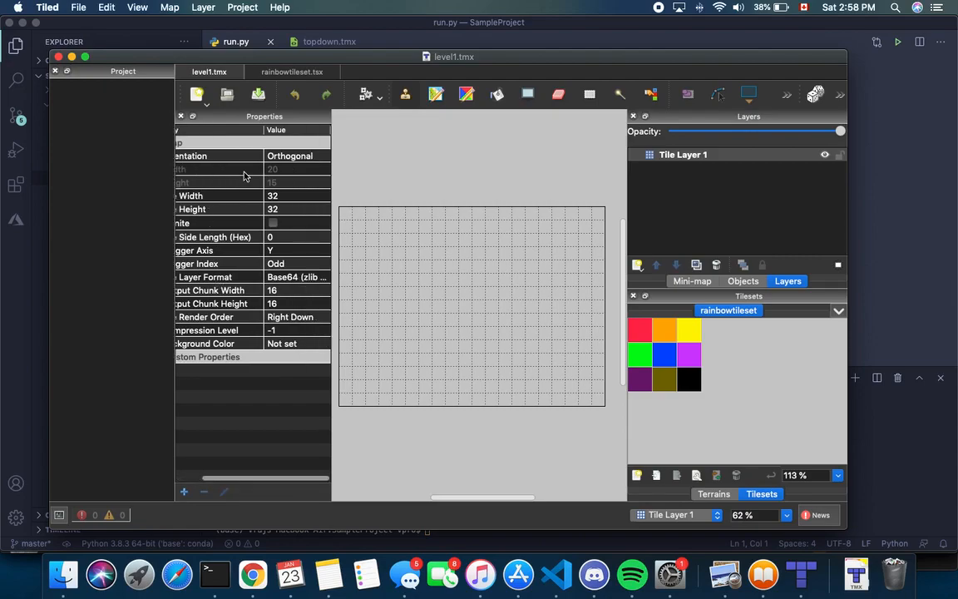
pyautogui.hscroll(-3, 220, 171)
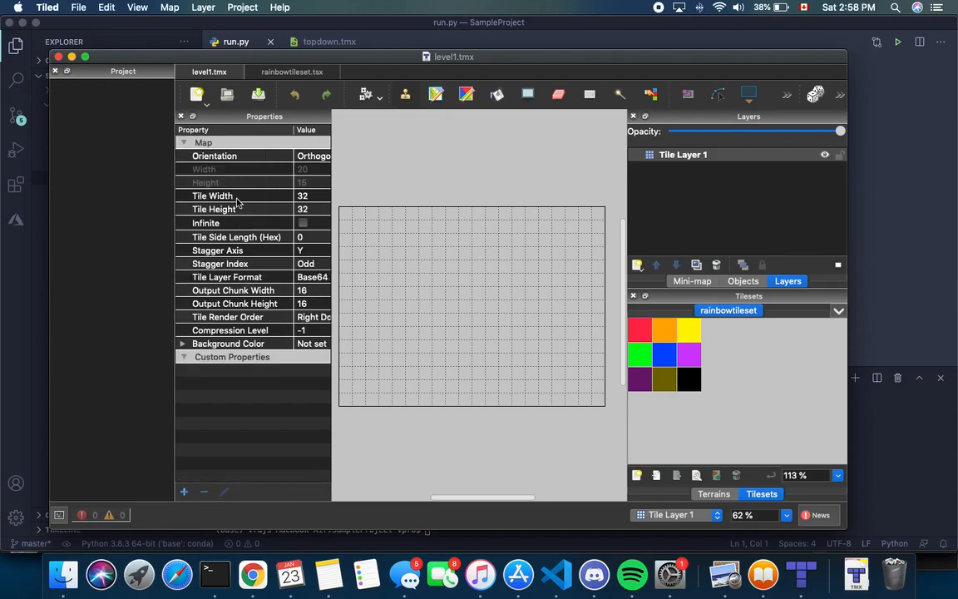
pyautogui.hscroll(3, 233, 292)
pyautogui.hscroll(-3, 254, 319)
pyautogui.hscroll(3, 200, 315)
pyautogui.hscroll(-3, 212, 342)
pyautogui.click(183, 345)
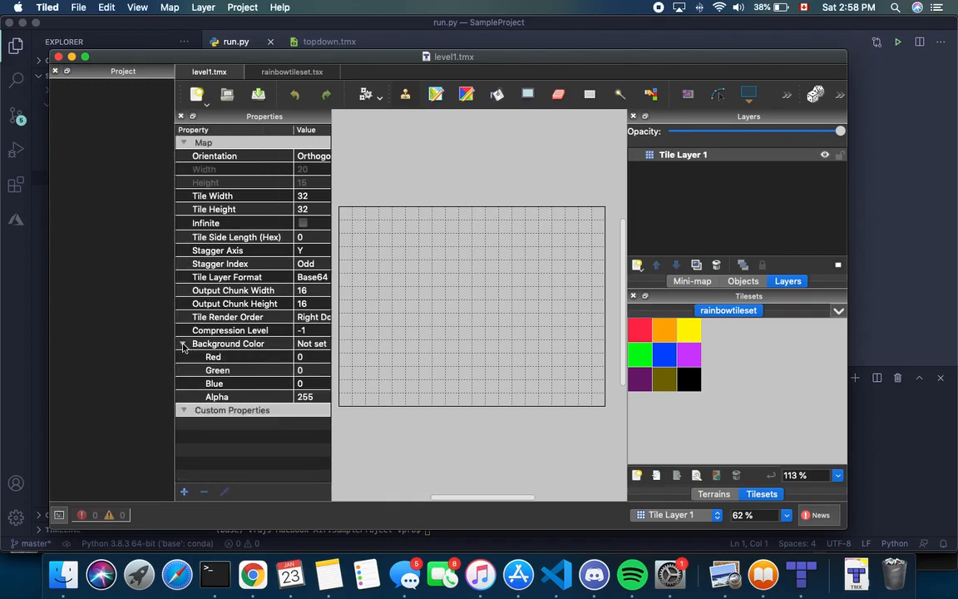
pyautogui.click(183, 344)
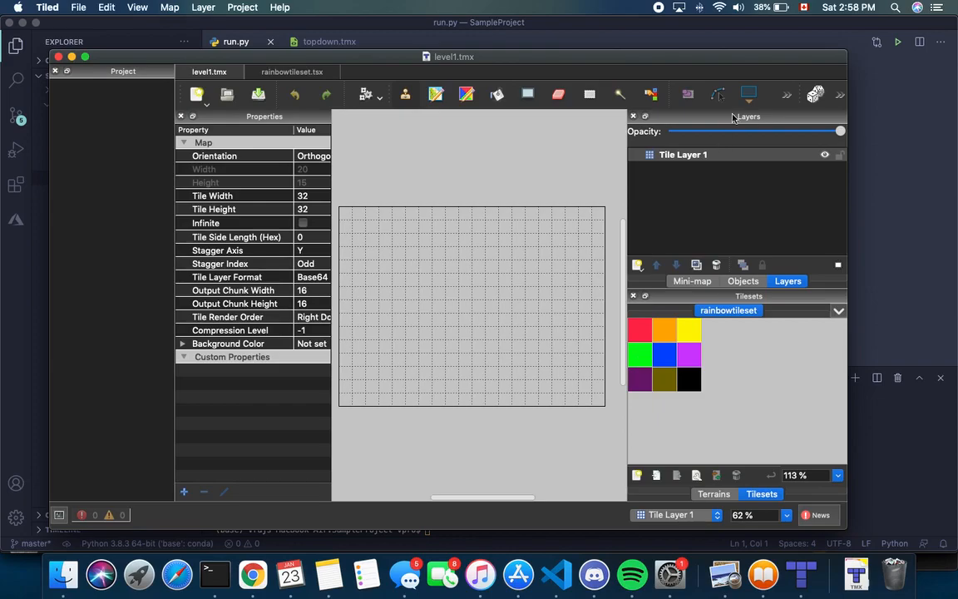
# Rename Tile Layer 1 to Background
pyautogui.doubleClick(719, 155)
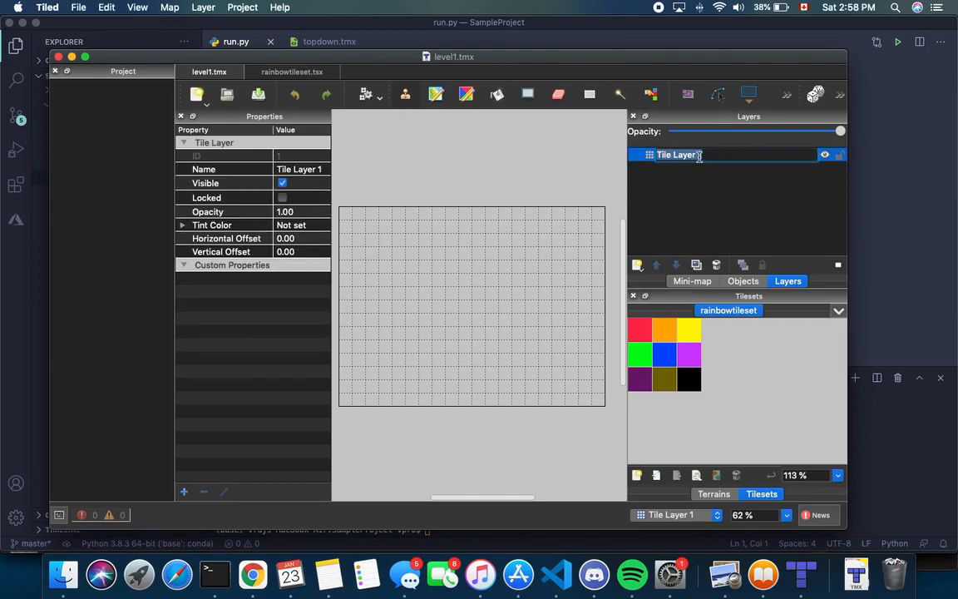
pyautogui.click(749, 200)
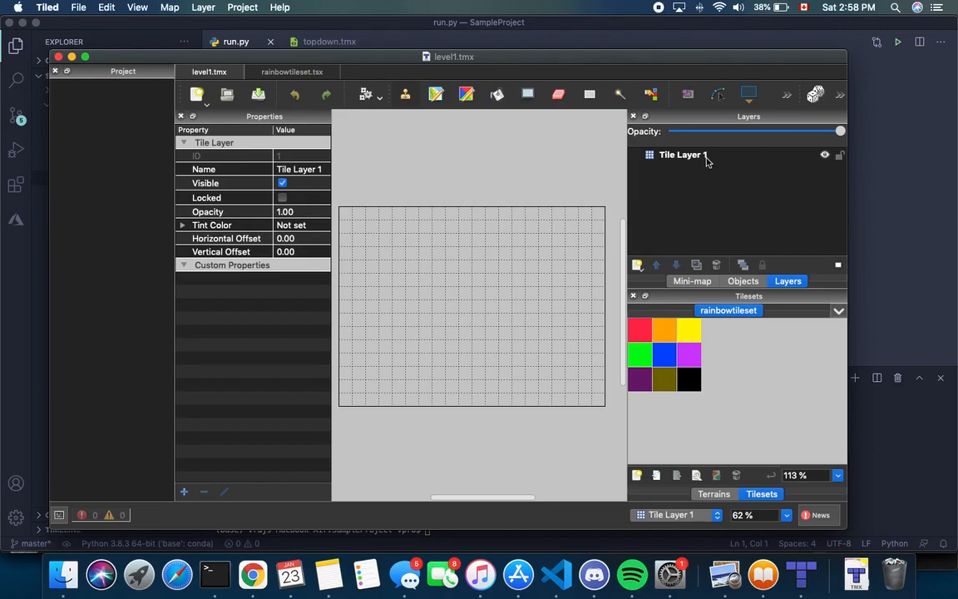
pyautogui.doubleClick(708, 161)
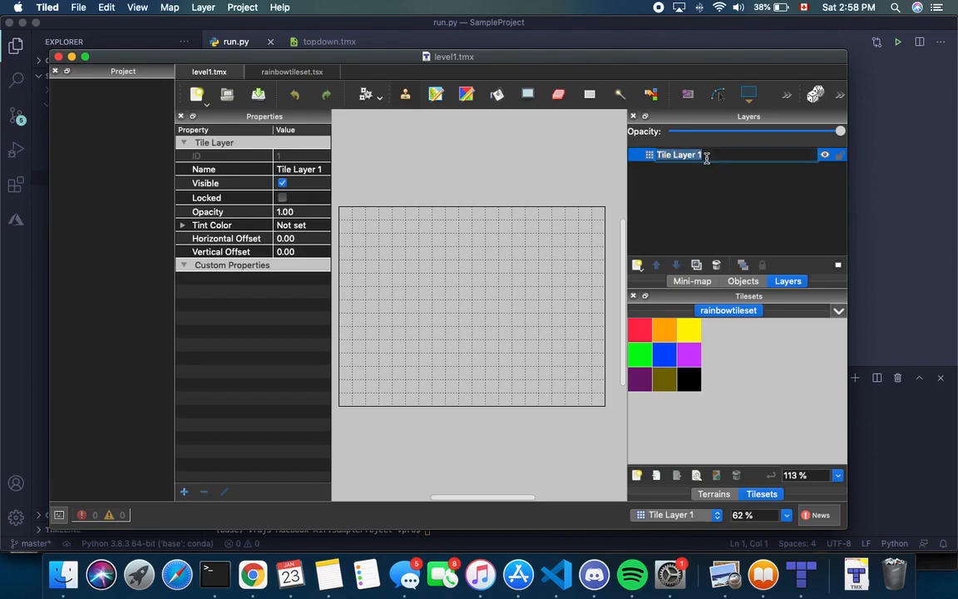
pyautogui.press('BackSpace')
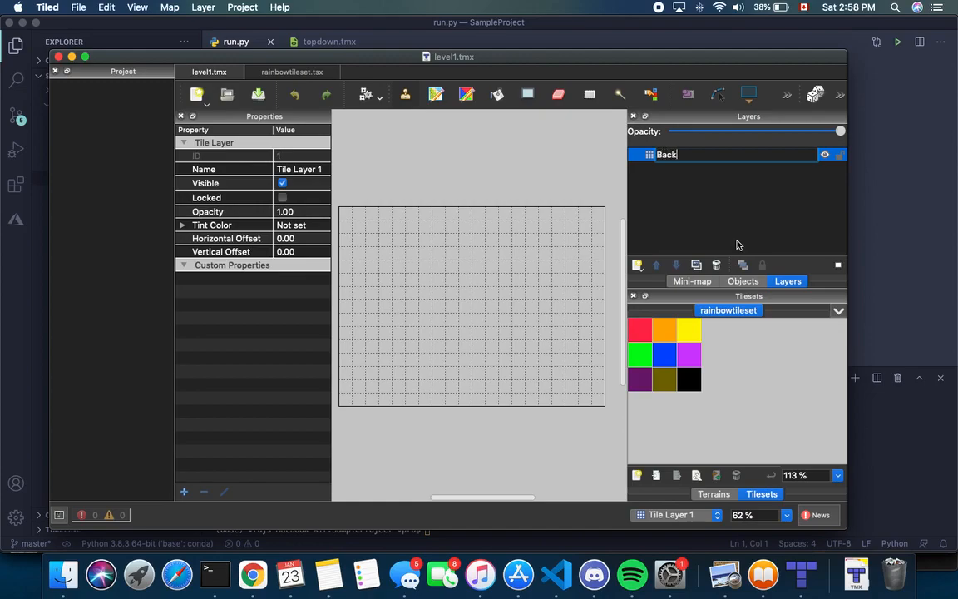
pyautogui.press('Return')
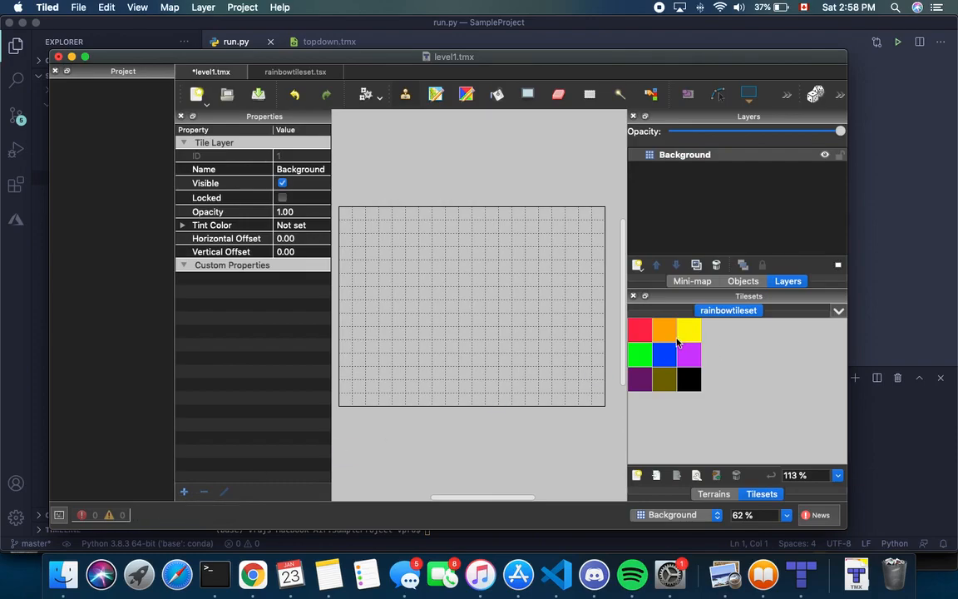
pyautogui.click(639, 356)
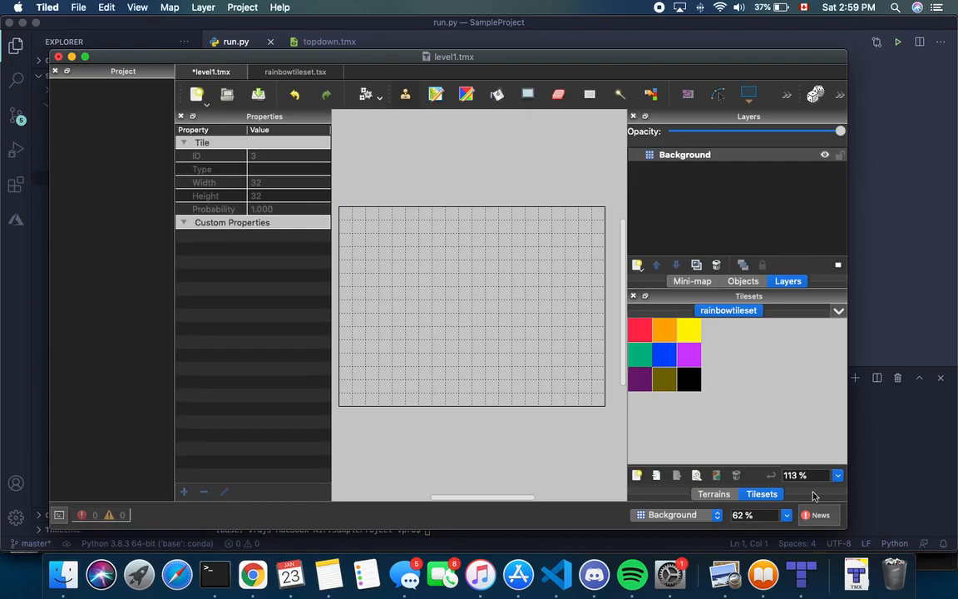
# Fill the entire 20×15 Background layer with the green tile using stamp and bucket fill
pyautogui.moveTo(351, 219)
pyautogui.mouseDown()
pyautogui.moveTo(588, 222)
pyautogui.moveTo(552, 212)
pyautogui.moveTo(349, 222)
pyautogui.moveTo(495, 239)
pyautogui.mouseUp()
pyautogui.press('f')
pyautogui.click(435, 336)
pyautogui.click(466, 225)
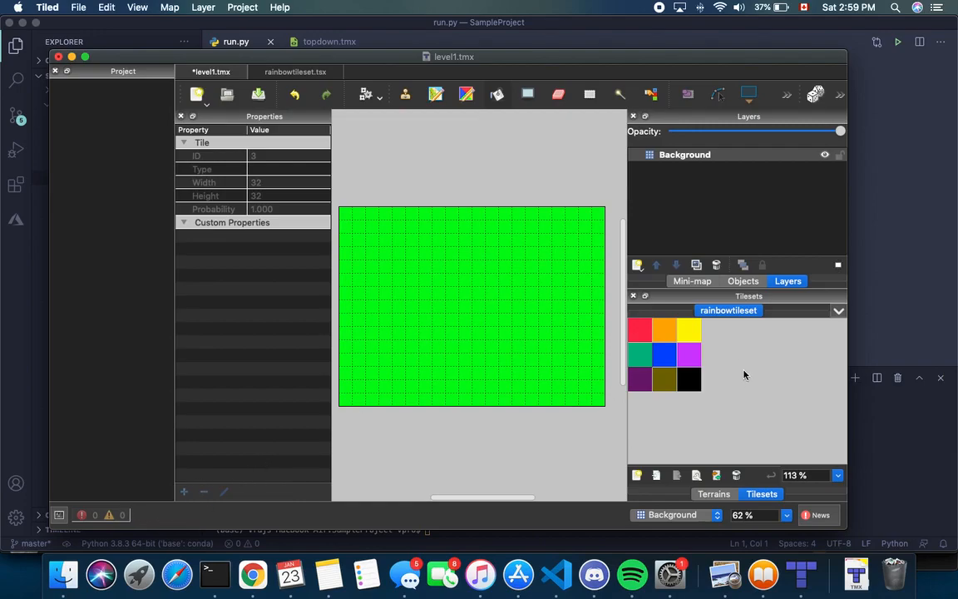
pyautogui.click(713, 342)
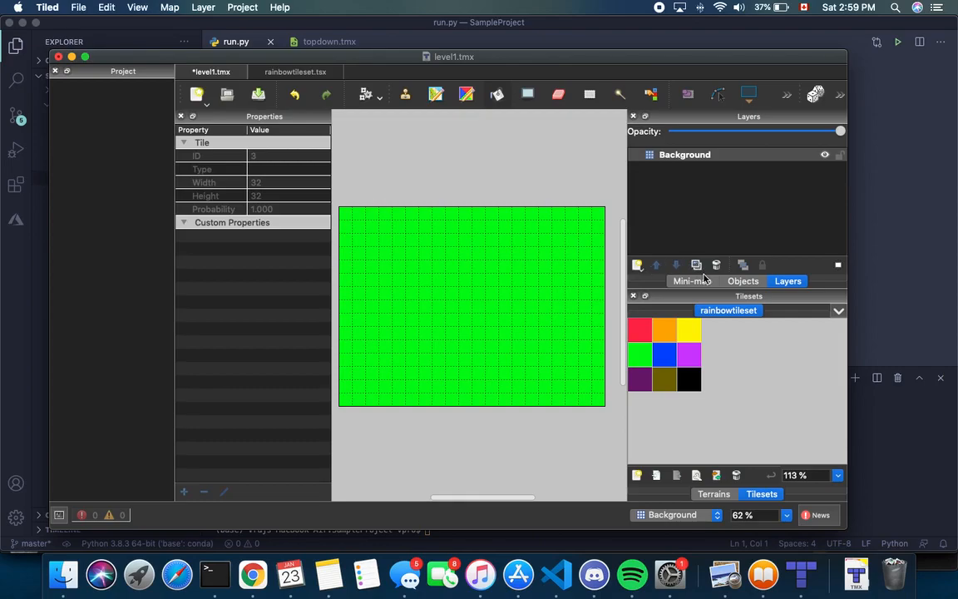
pyautogui.click(637, 264)
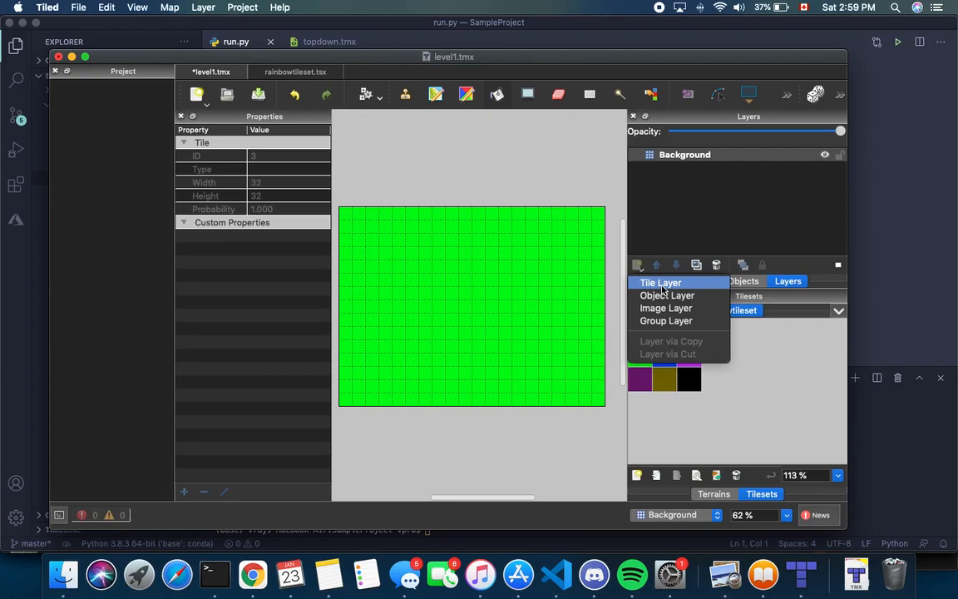
# Add a new tile layer named Walls and select it
pyautogui.click(663, 286)
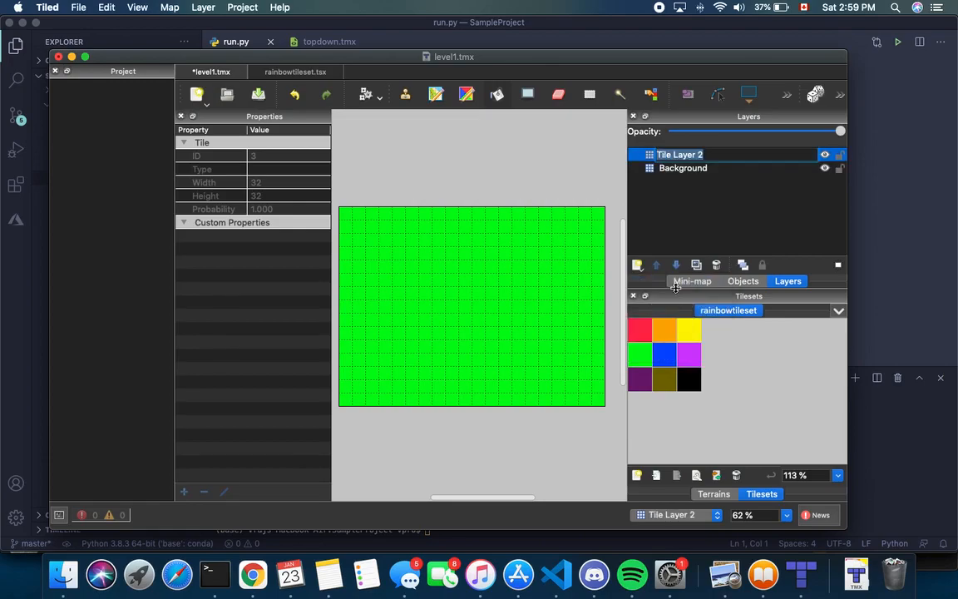
pyautogui.press('BackSpace')
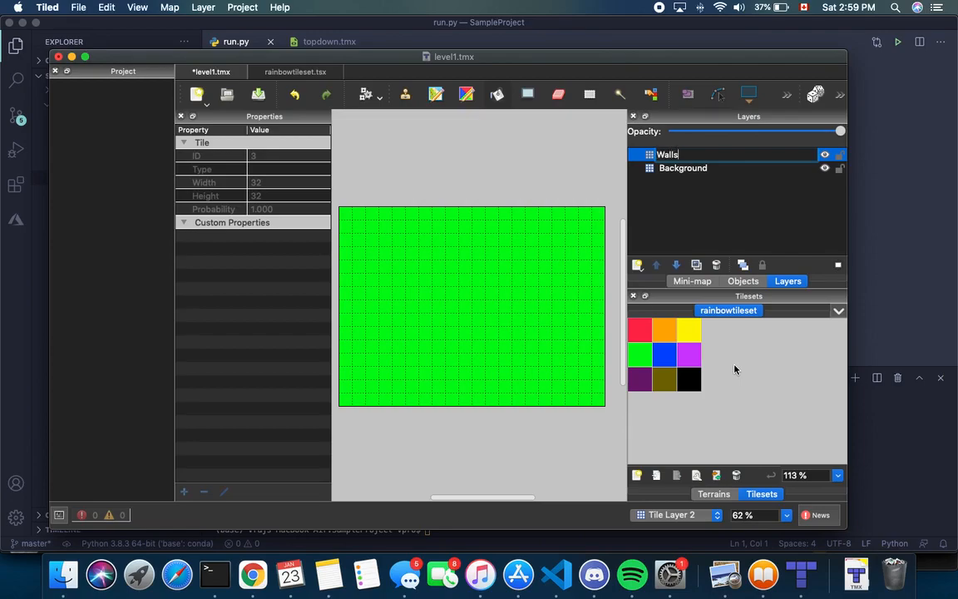
pyautogui.press('Return')
pyautogui.moveTo(690, 158)
pyautogui.mouseDown()
pyautogui.moveTo(688, 190)
pyautogui.moveTo(689, 158)
pyautogui.mouseUp()
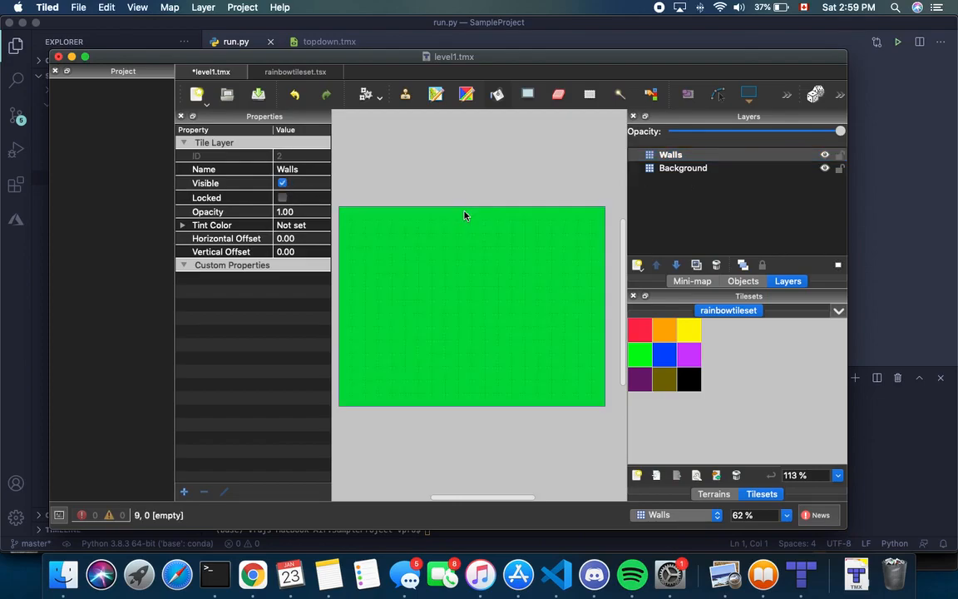
# Paint wall tiles along the bottom row and bucket-fill the left green strip with brown
pyautogui.click(689, 380)
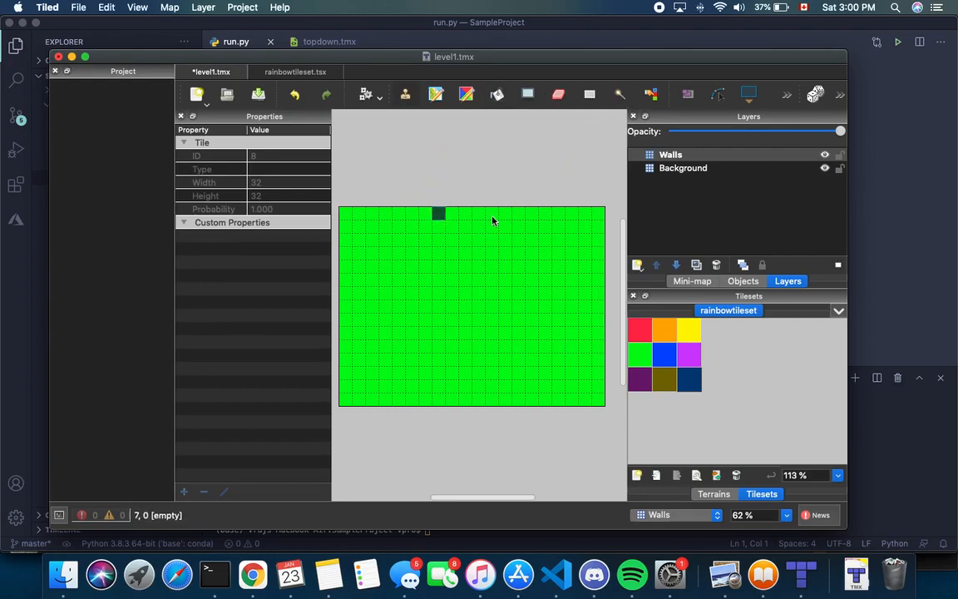
pyautogui.click(672, 386)
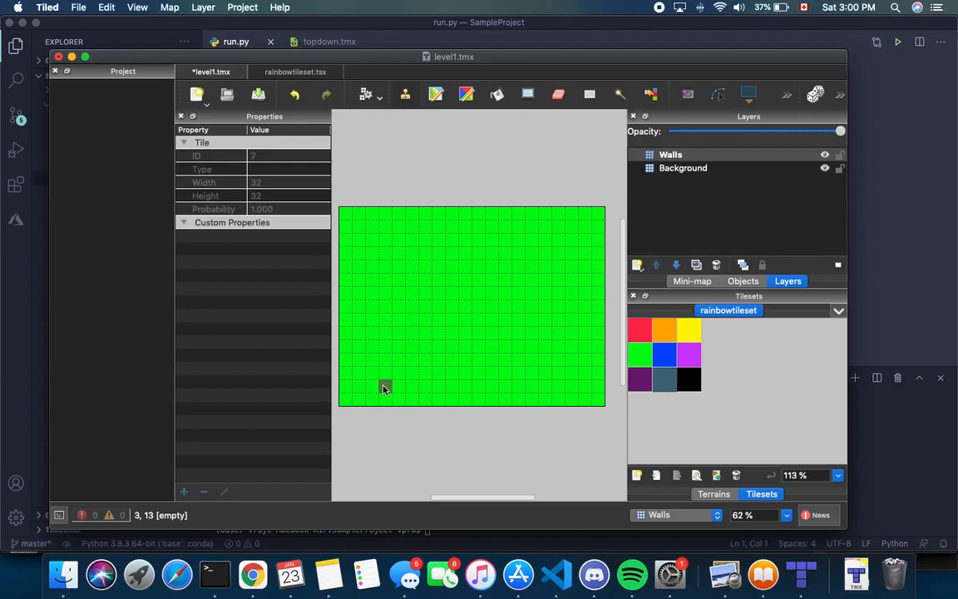
pyautogui.moveTo(348, 401)
pyautogui.mouseDown()
pyautogui.moveTo(377, 401)
pyautogui.moveTo(383, 352)
pyautogui.mouseUp()
pyautogui.press('super+z')
pyautogui.moveTo(347, 400)
pyautogui.mouseDown()
pyautogui.moveTo(387, 399)
pyautogui.moveTo(387, 217)
pyautogui.moveTo(444, 139)
pyautogui.mouseUp()
pyautogui.click(497, 94)
pyautogui.click(372, 263)
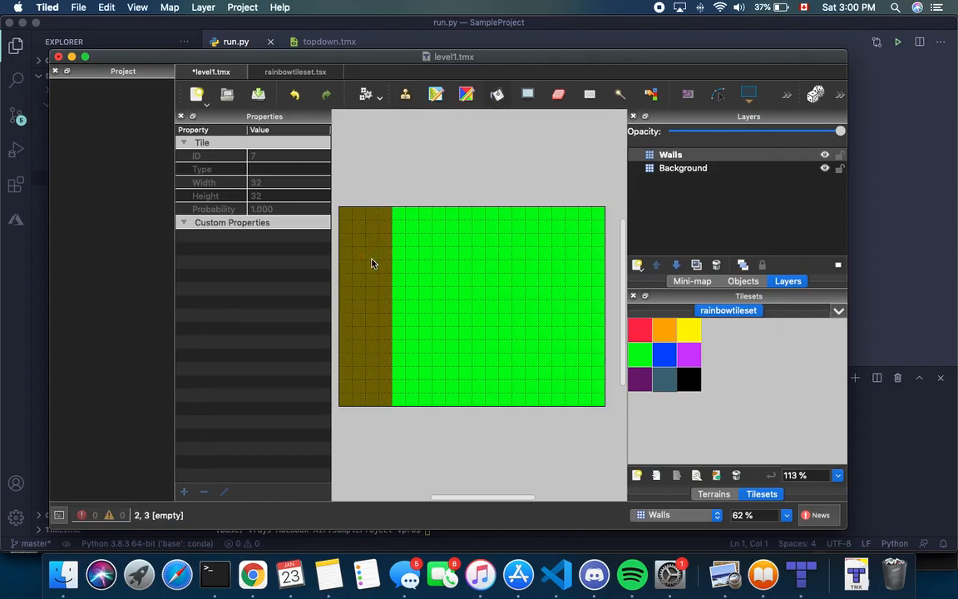
# Wall off the top-right corner and the bottom-right block with brown tiles
pyautogui.click(402, 96)
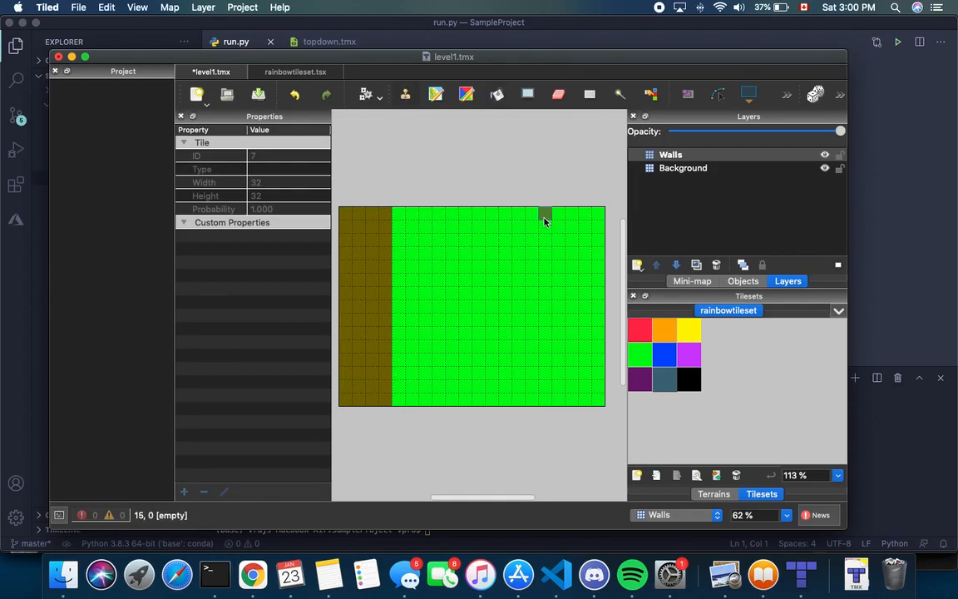
pyautogui.moveTo(597, 294)
pyautogui.mouseDown()
pyautogui.moveTo(536, 292)
pyautogui.moveTo(532, 212)
pyautogui.mouseUp()
pyautogui.click(577, 229)
pyautogui.click(404, 96)
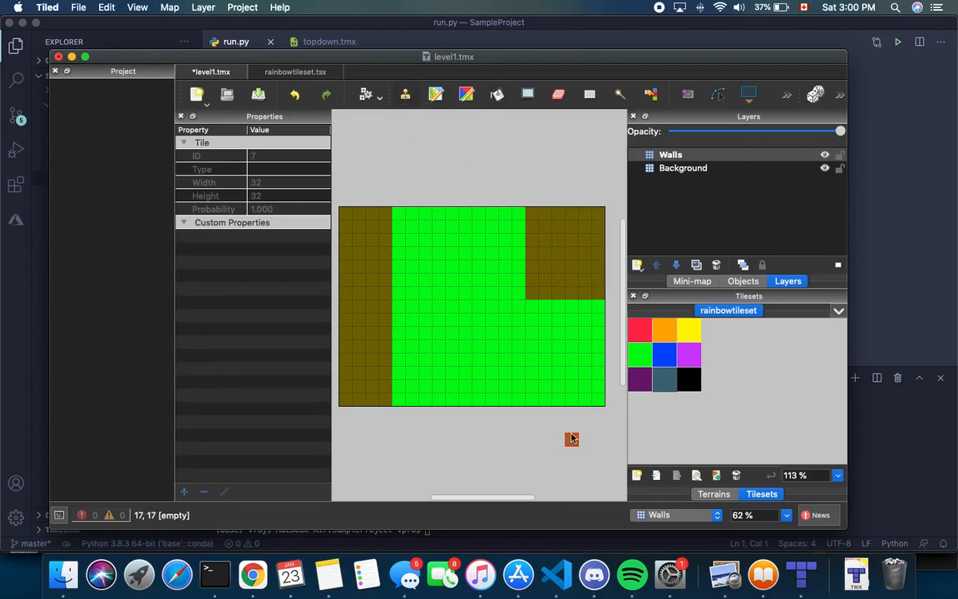
pyautogui.moveTo(532, 397)
pyautogui.mouseDown()
pyautogui.moveTo(532, 361)
pyautogui.moveTo(564, 351)
pyautogui.mouseUp()
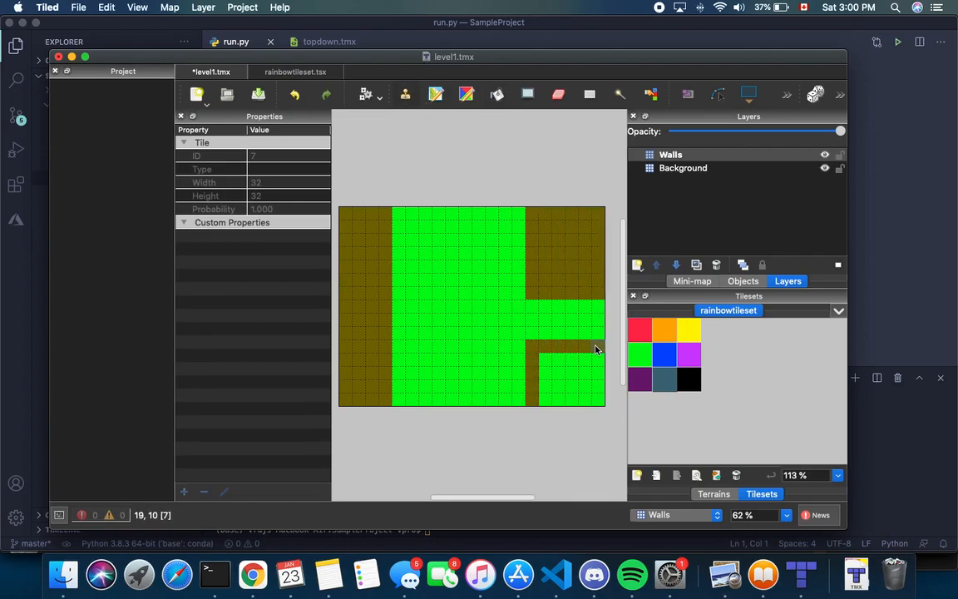
pyautogui.click(496, 94)
pyautogui.click(566, 370)
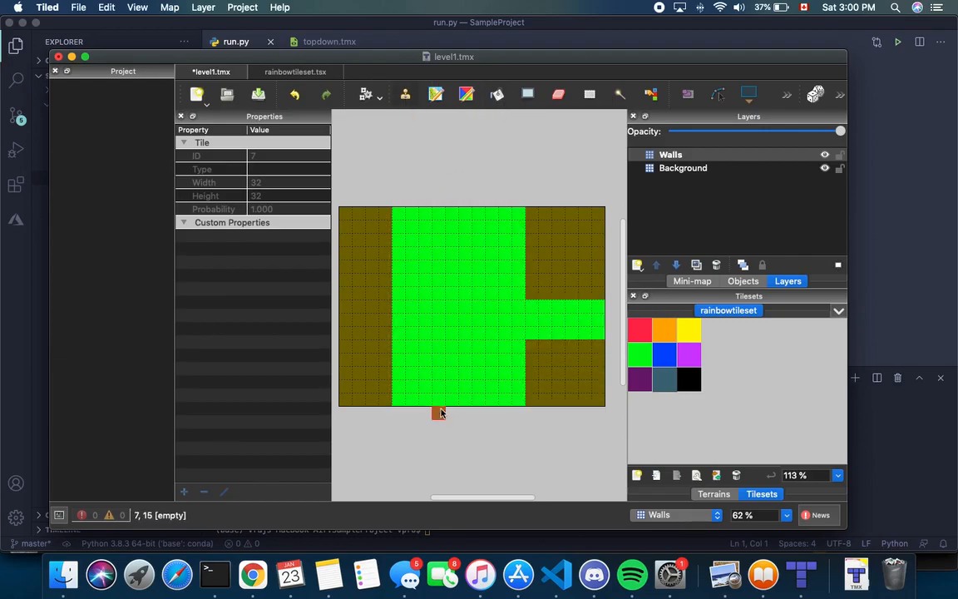
# Fill the left green column and the bottom green rows with brown walls
pyautogui.moveTo(441, 401); pyautogui.dragTo(441, 208)
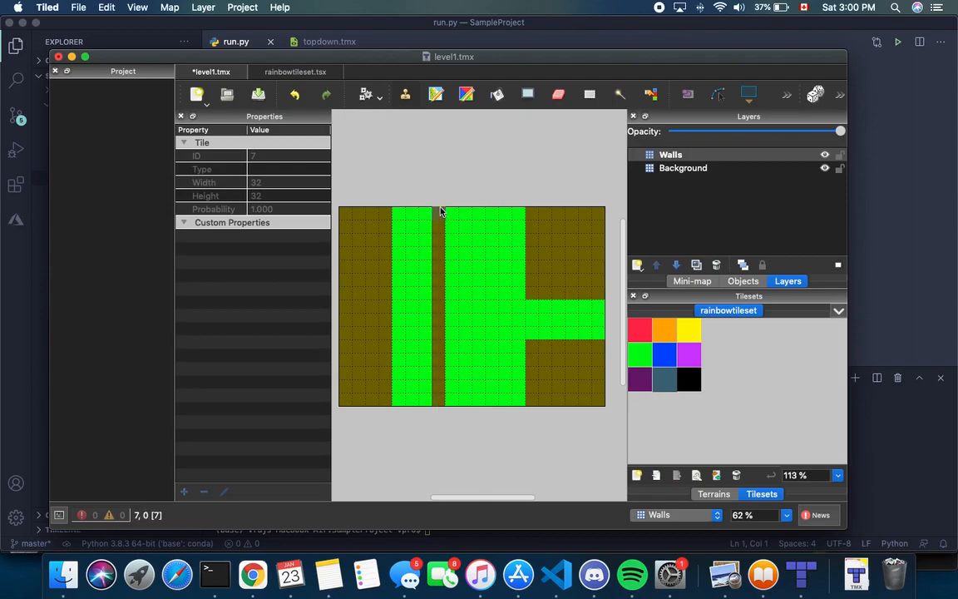
pyautogui.click(497, 94)
pyautogui.click(426, 252)
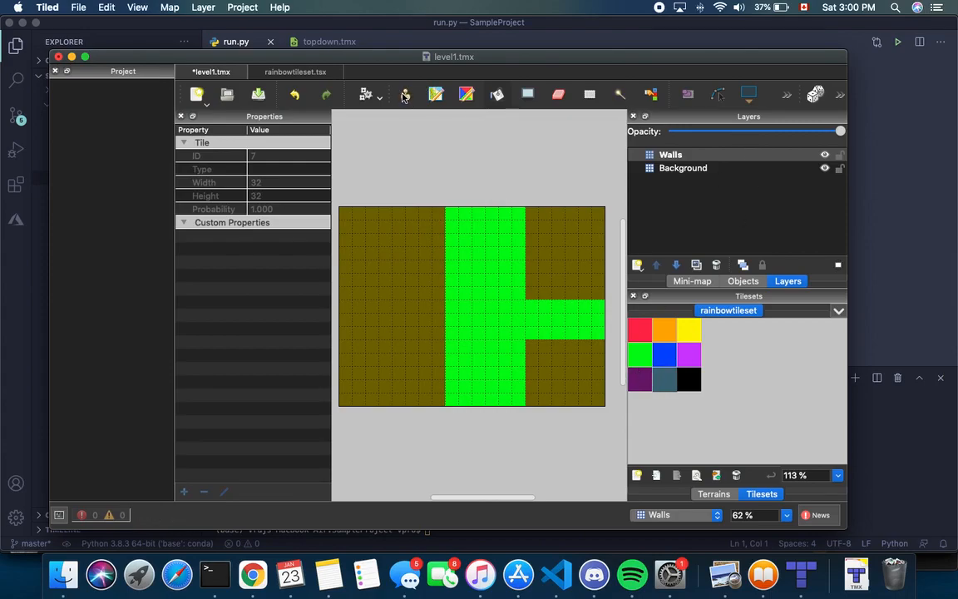
pyautogui.moveTo(449, 397); pyautogui.dragTo(524, 400)
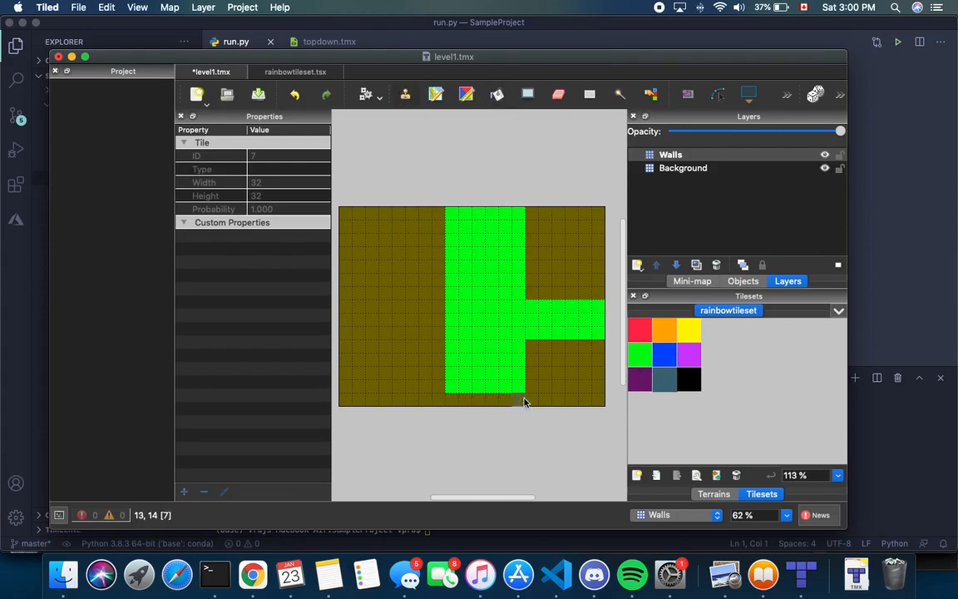
pyautogui.moveTo(452, 385); pyautogui.dragTo(547, 382)
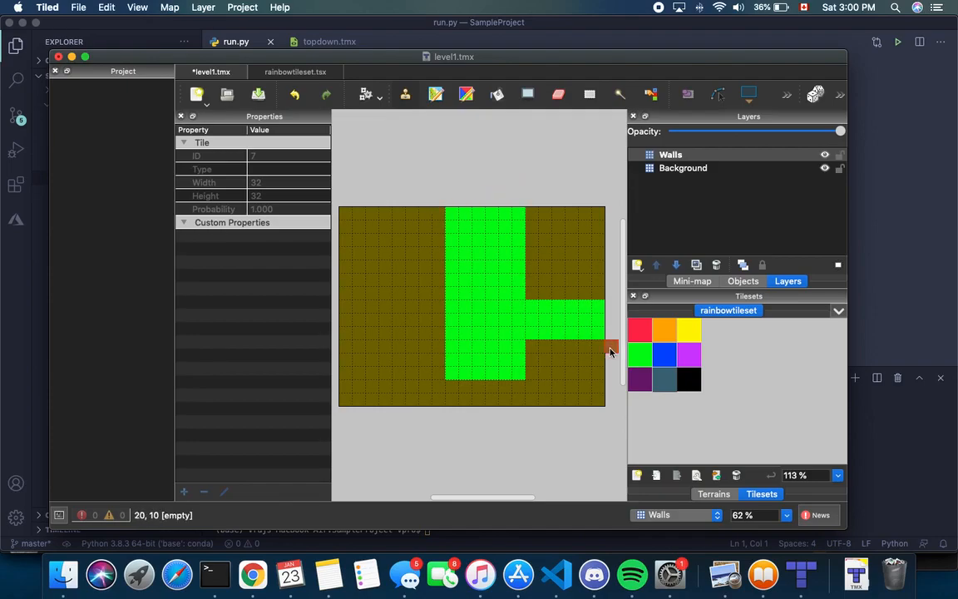
# Undo a mistaken 2x2 wall block and brown out the remaining cells near the top
pyautogui.moveTo(452, 366)
pyautogui.mouseDown()
pyautogui.moveTo(462, 374)
pyautogui.moveTo(451, 364)
pyautogui.moveTo(463, 363)
pyautogui.moveTo(464, 241)
pyautogui.moveTo(475, 209)
pyautogui.moveTo(472, 370)
pyautogui.mouseUp()
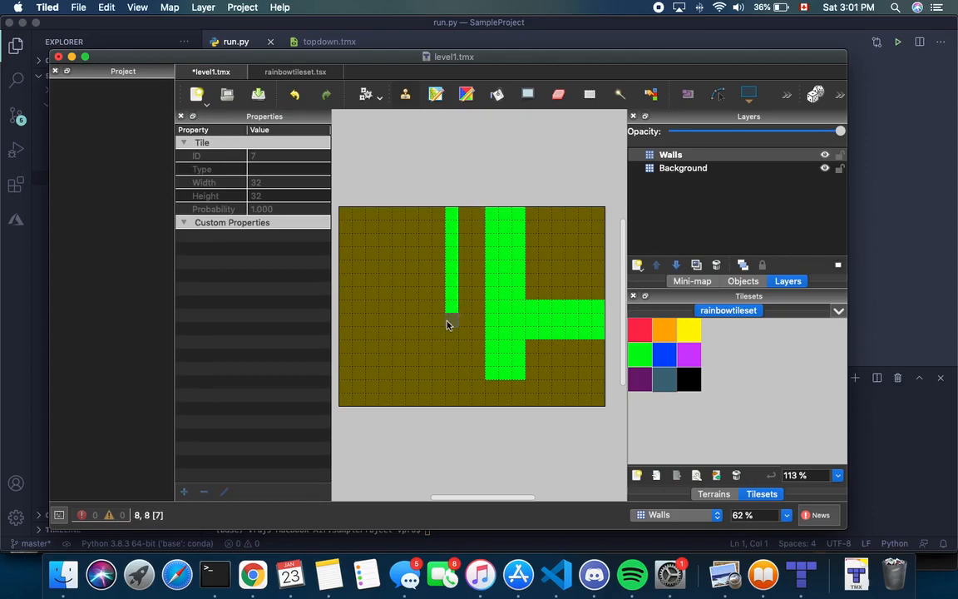
pyautogui.press('super+z')
pyautogui.moveTo(451, 213)
pyautogui.mouseDown()
pyautogui.moveTo(477, 216)
pyautogui.moveTo(475, 265)
pyautogui.moveTo(464, 266)
pyautogui.moveTo(466, 239)
pyautogui.moveTo(462, 257)
pyautogui.mouseUp()
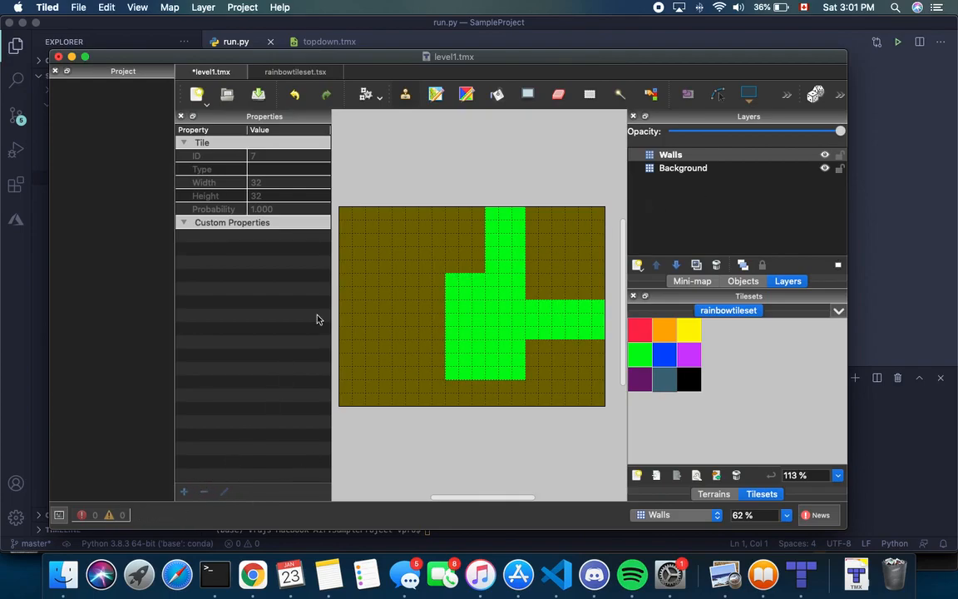
pyautogui.click(670, 155)
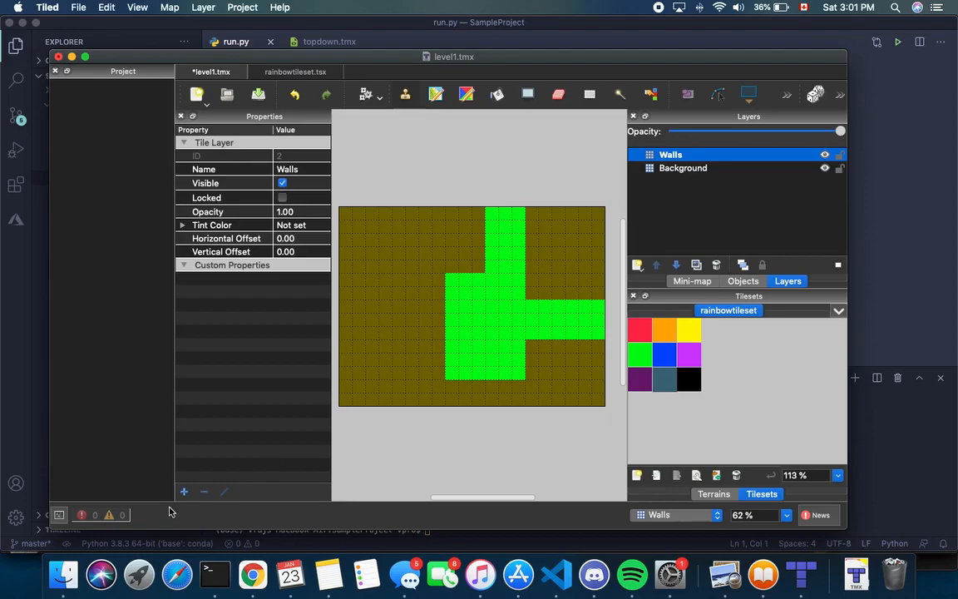
# Reselect the Walls layer and open the Add Property dialog for it
pyautogui.click(666, 204)
pyautogui.click(665, 205)
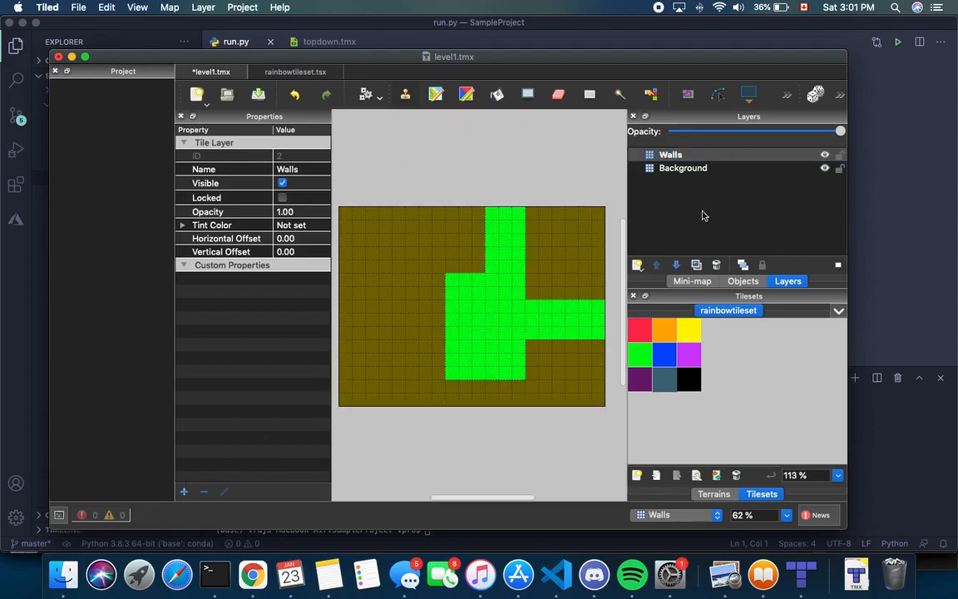
pyautogui.click(685, 168)
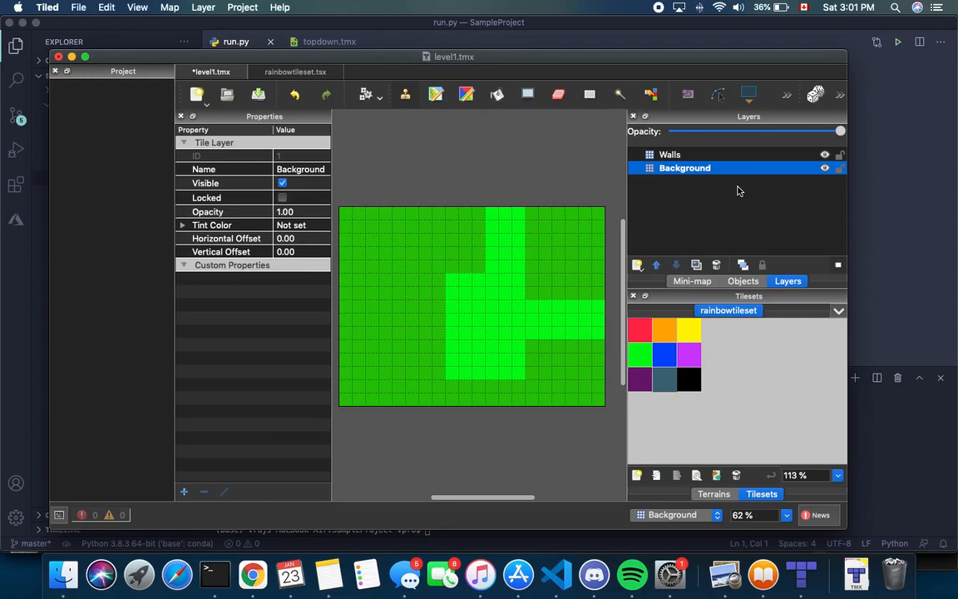
pyautogui.click(670, 155)
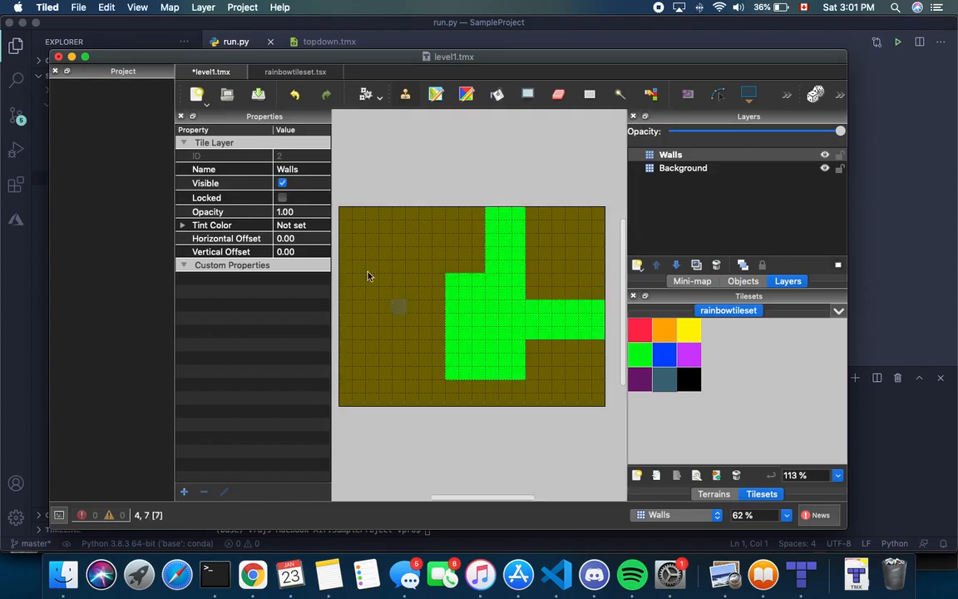
pyautogui.click(184, 492)
# Add a bool property named collides to the Walls layer and check it true
pyautogui.click(502, 272)
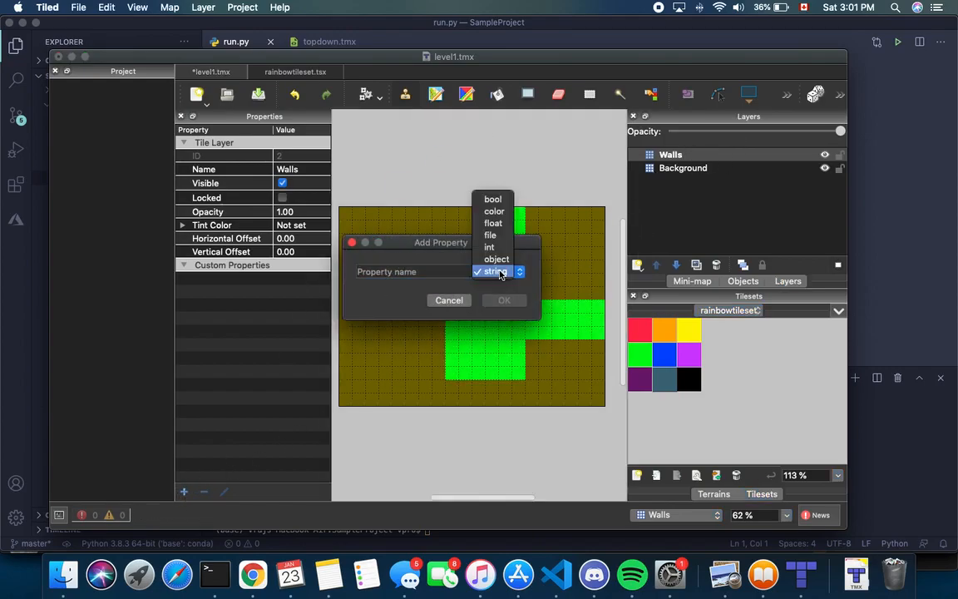
pyautogui.click(498, 202)
pyautogui.click(497, 272)
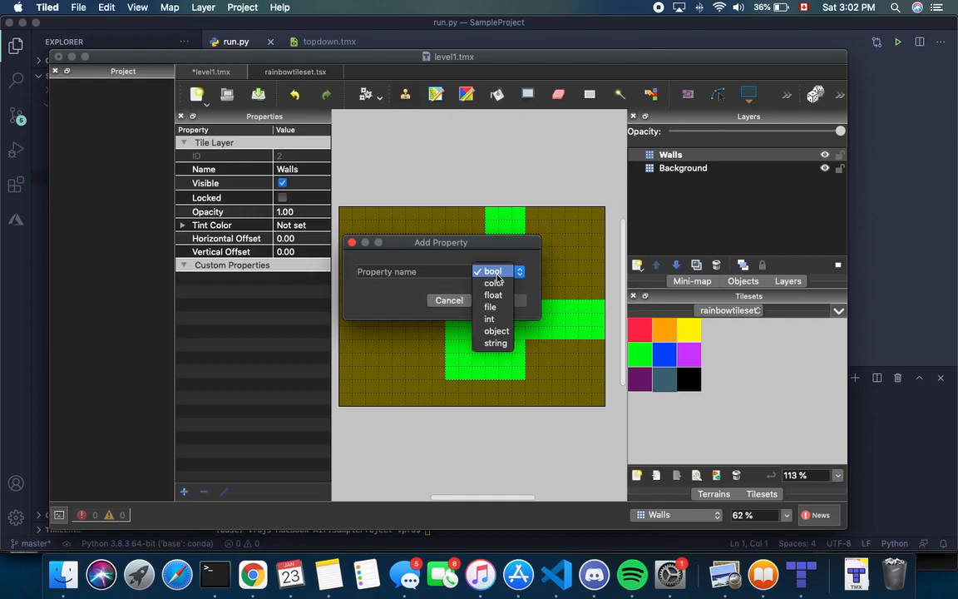
pyautogui.click(494, 273)
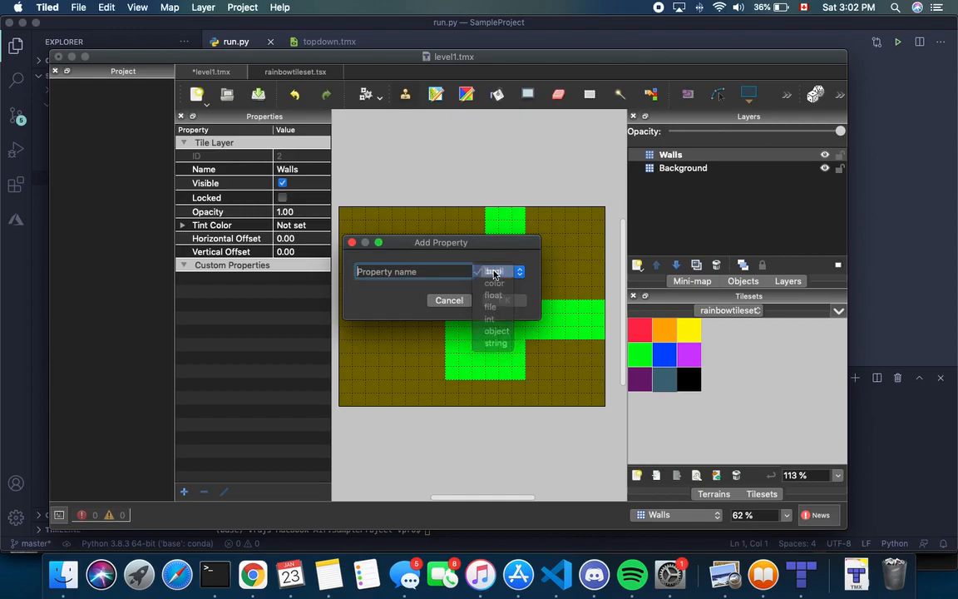
pyautogui.write('coll')
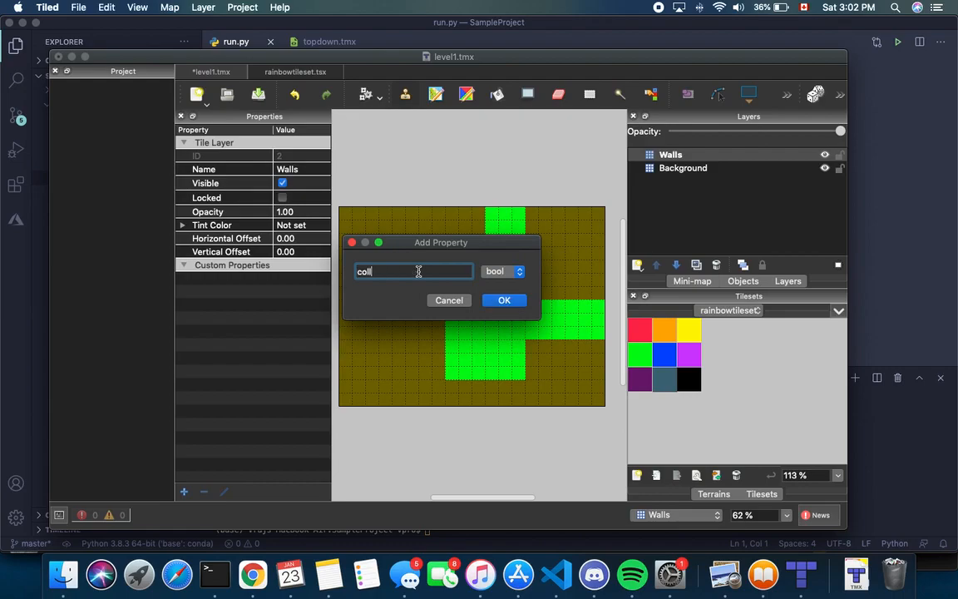
pyautogui.write('ides')
pyautogui.click(504, 300)
pyautogui.click(272, 280)
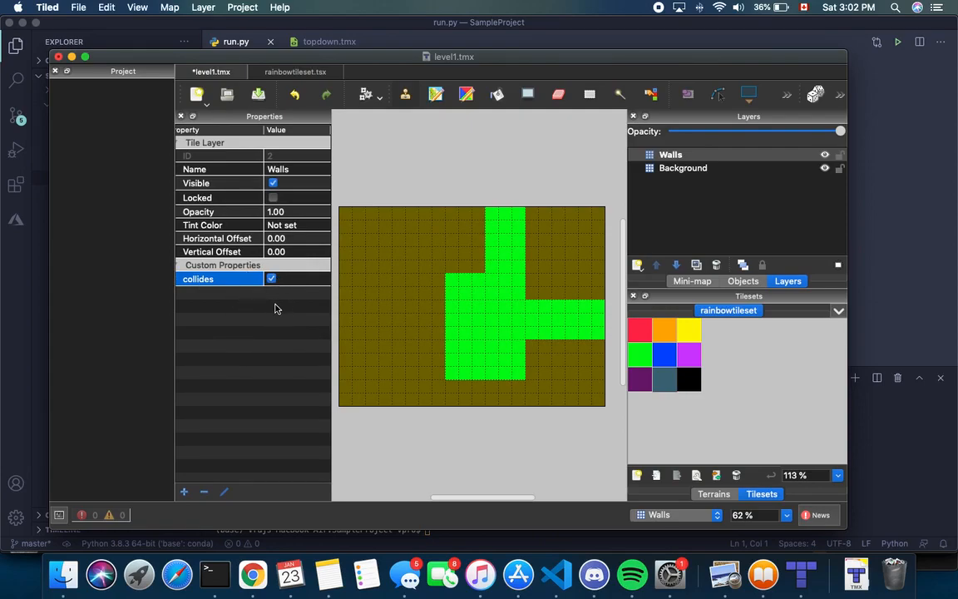
# Deselect the collides property in the Properties panel
pyautogui.click(313, 356)
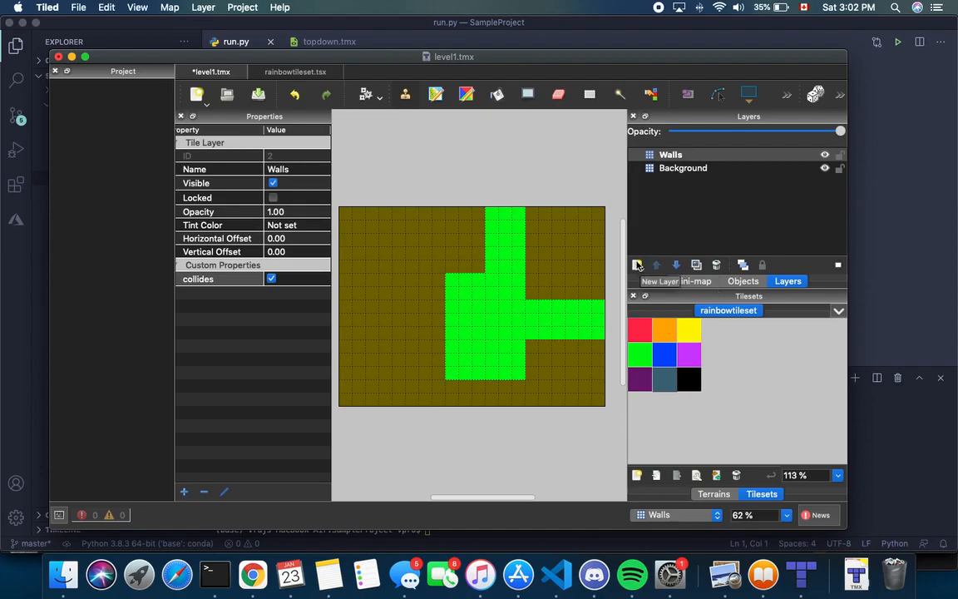
# Add a new tile layer named Exits
pyautogui.click(637, 266)
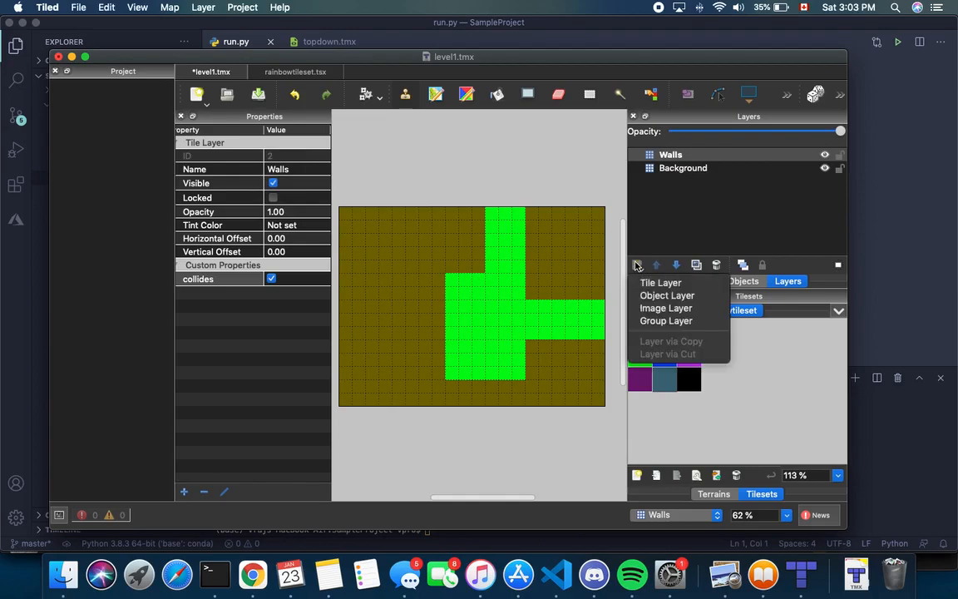
pyautogui.click(660, 283)
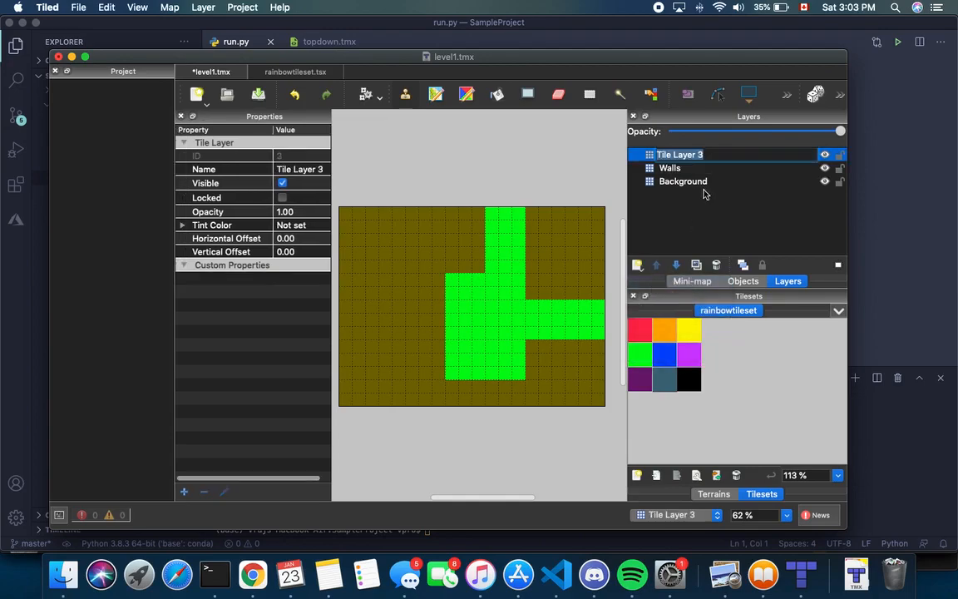
pyautogui.press('Return')
pyautogui.write('Exits')
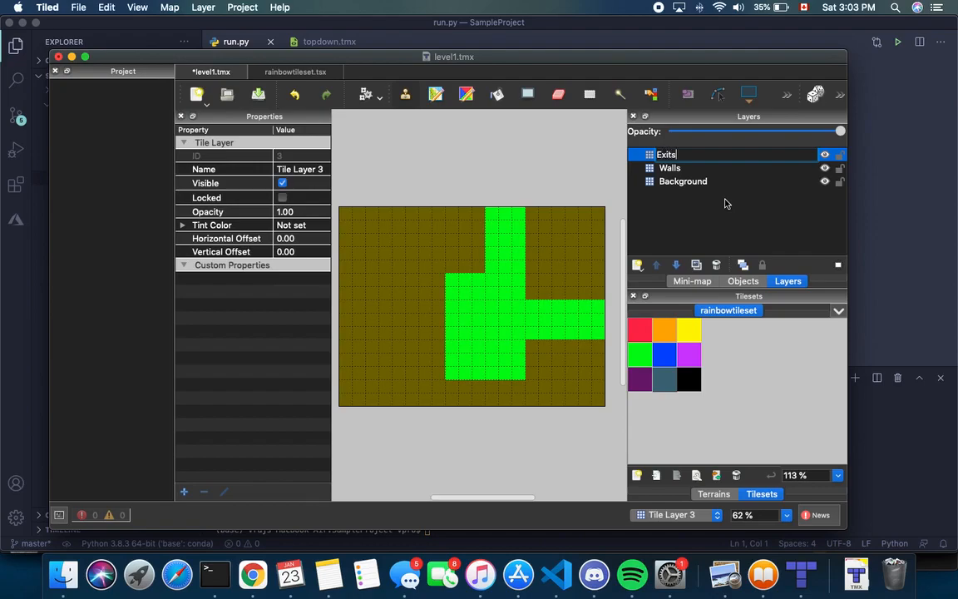
pyautogui.press('Return')
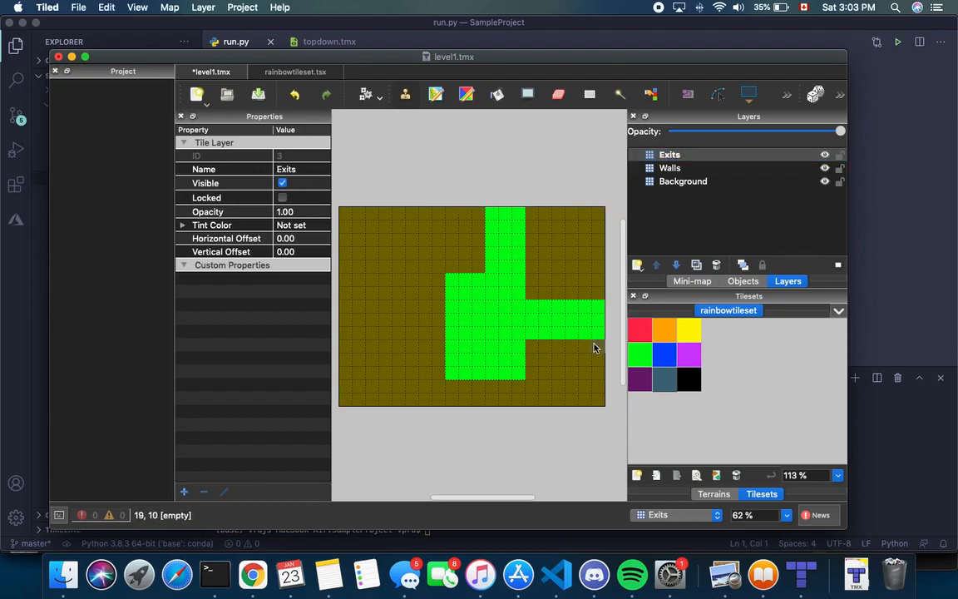
# Paint three black exit tiles across the corridor's top row and rename the layer Top Exit
pyautogui.click(689, 379)
pyautogui.moveTo(495, 212); pyautogui.dragTo(520, 213)
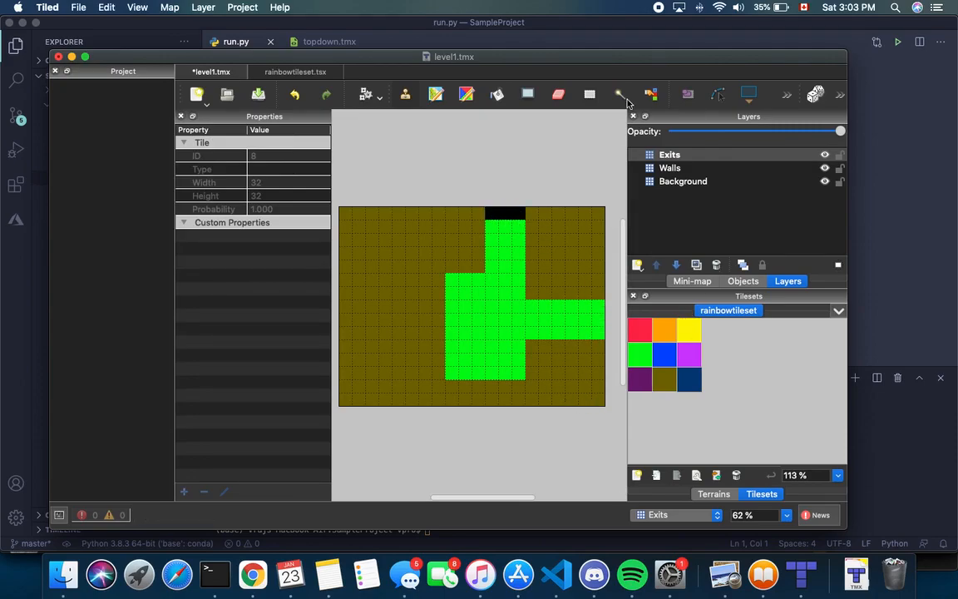
pyautogui.click(682, 155)
pyautogui.press('BackSpace')
pyautogui.press('Home')
pyautogui.write('Top')
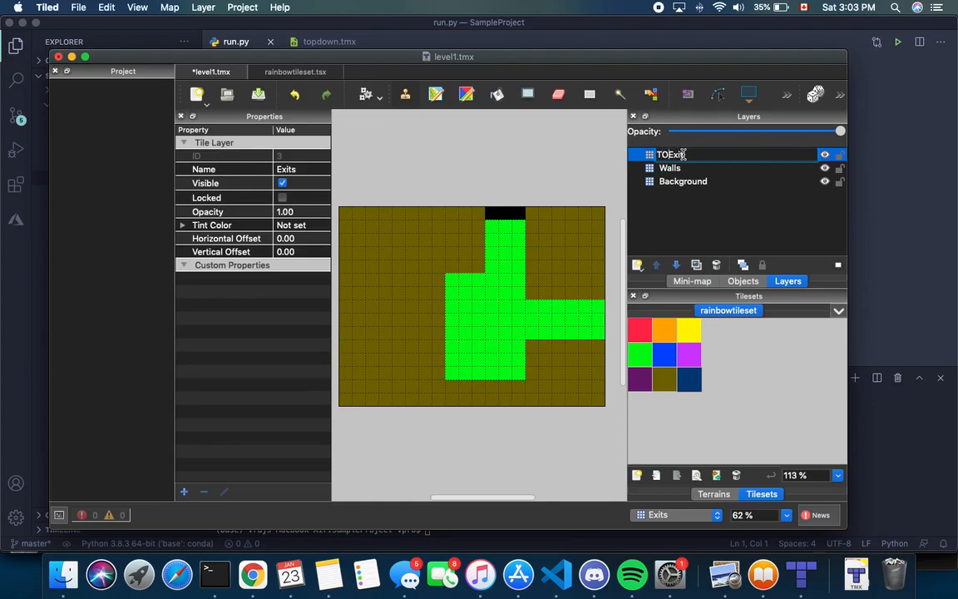
# Add a Right Exit tile layer with black tiles at the green arm's right end
pyautogui.press('Return')
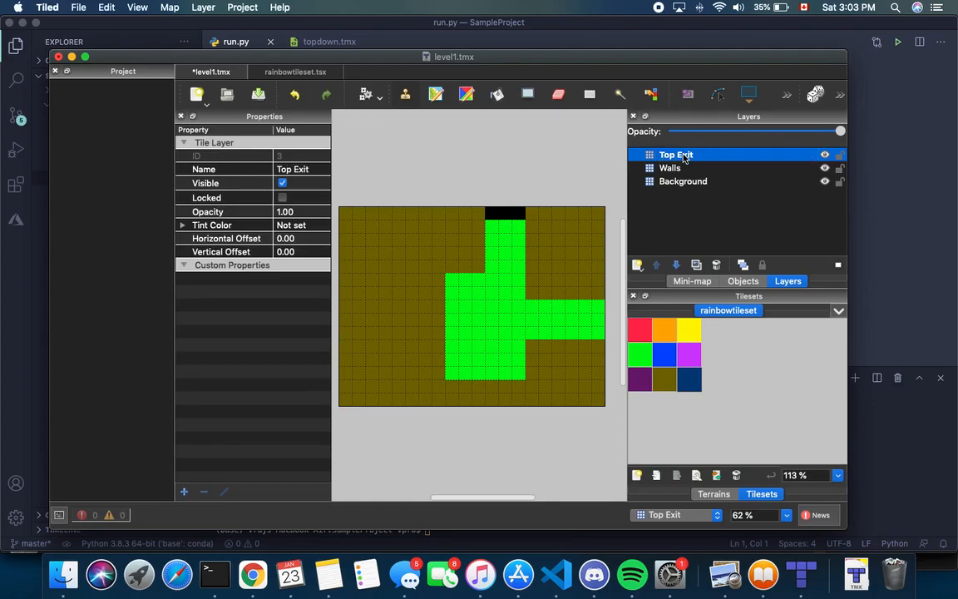
pyautogui.click(637, 264)
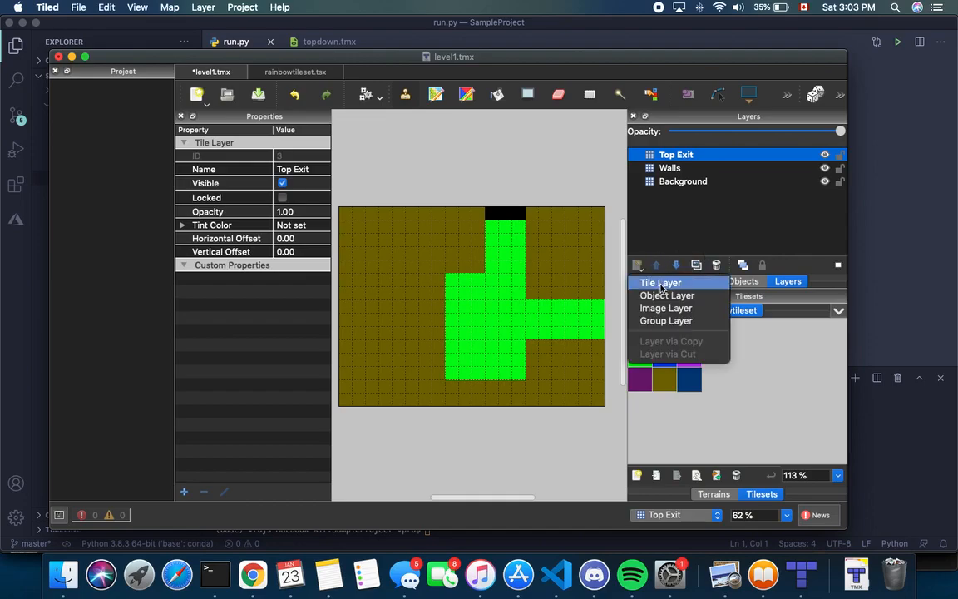
pyautogui.click(661, 284)
pyautogui.write('Right Exit')
pyautogui.press('Return')
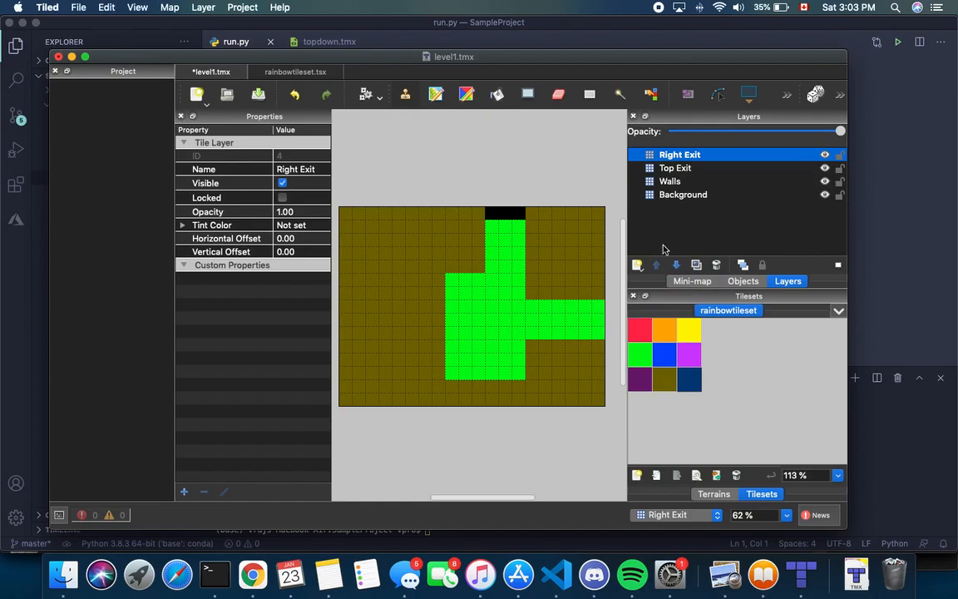
pyautogui.moveTo(598, 306); pyautogui.dragTo(598, 332)
# Toggle Highlight Current Layer (Ctrl+H) to check the Top Exit and Right Exit layers
pyautogui.hotkey('ctrl', 'h')
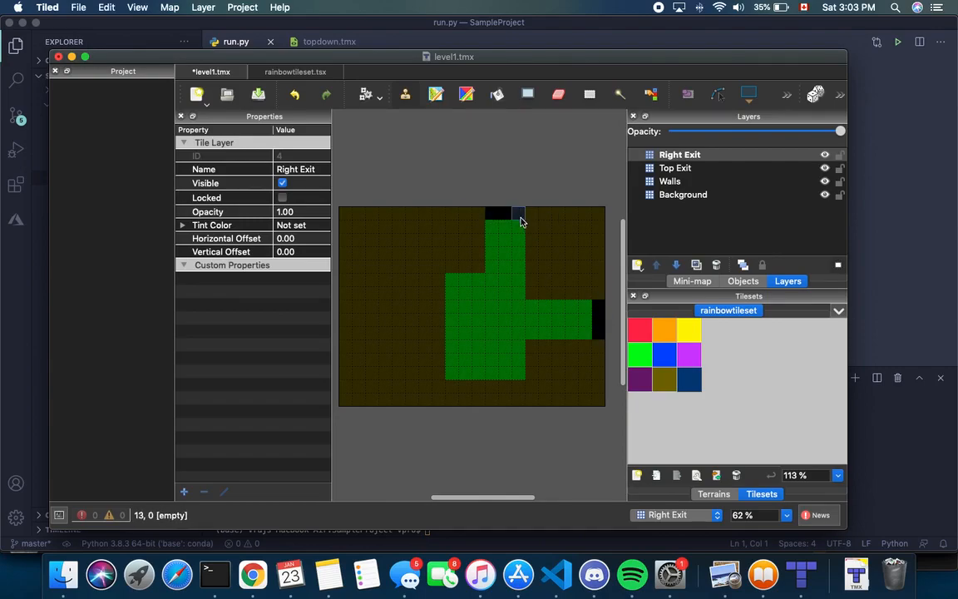
pyautogui.hotkey('ctrl', 'h')
pyautogui.click(684, 169)
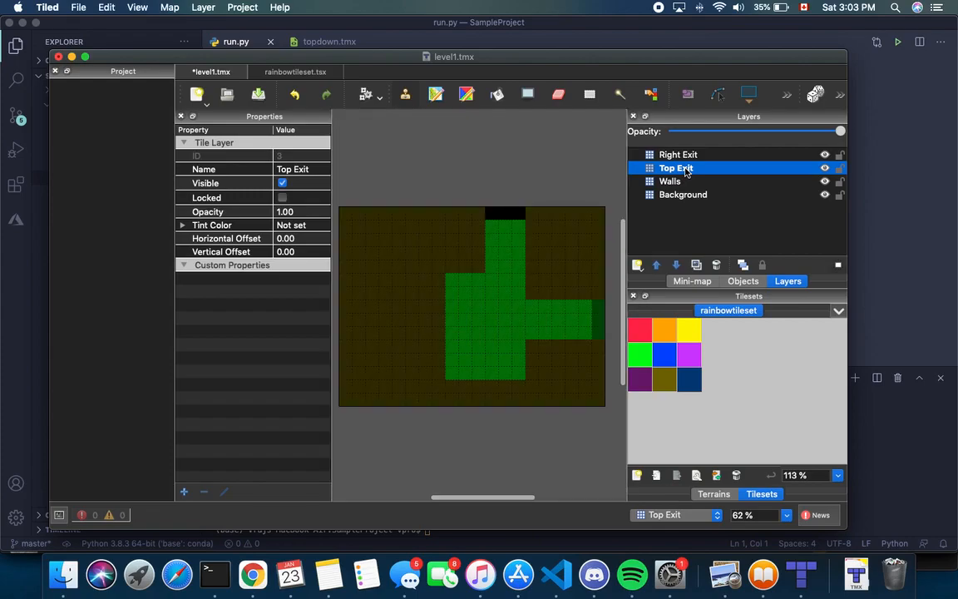
pyautogui.click(697, 154)
pyautogui.hotkey('ctrl', 'h')
pyautogui.hotkey('ctrl', 'h')
pyautogui.hotkey('ctrl', 'h')
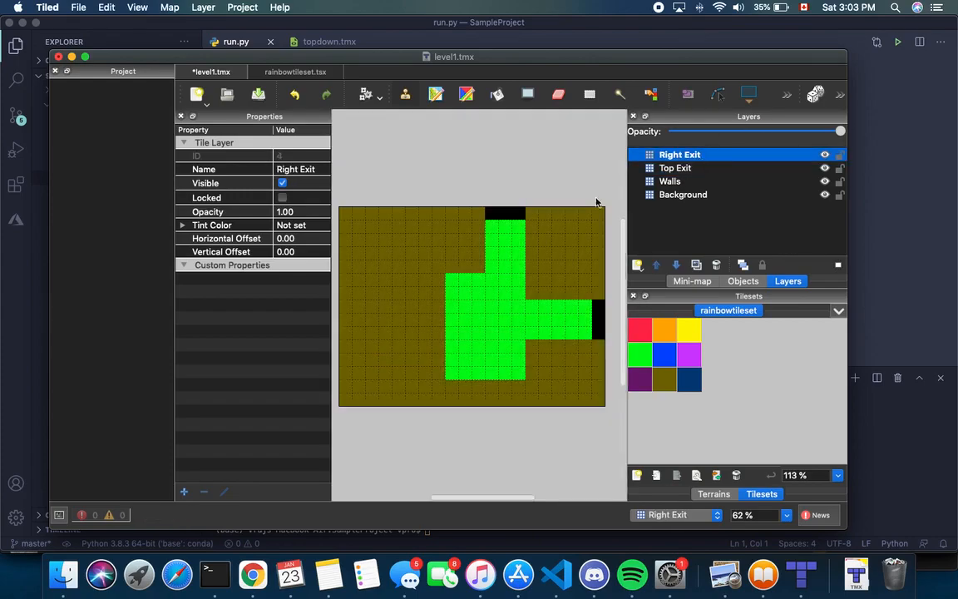
# Remove the old Top Exit layer from the layer stack
pyautogui.click(678, 169)
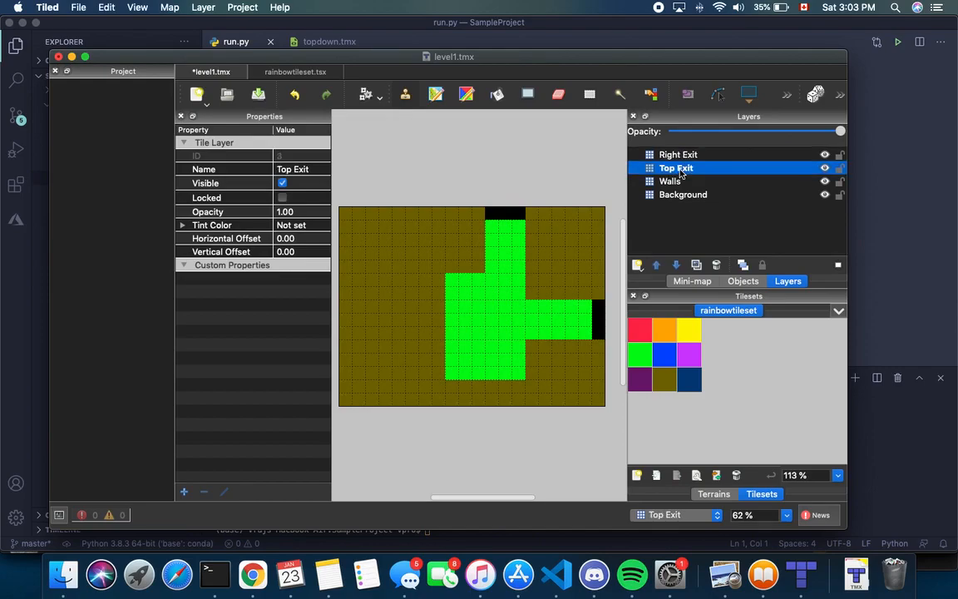
pyautogui.rightClick(680, 171)
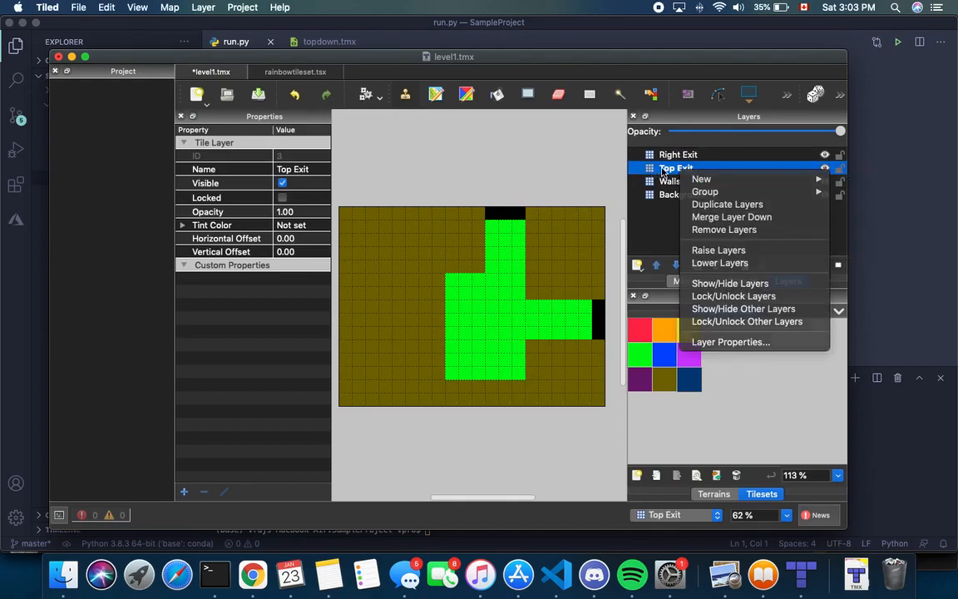
pyautogui.click(670, 170)
pyautogui.rightClick(682, 170)
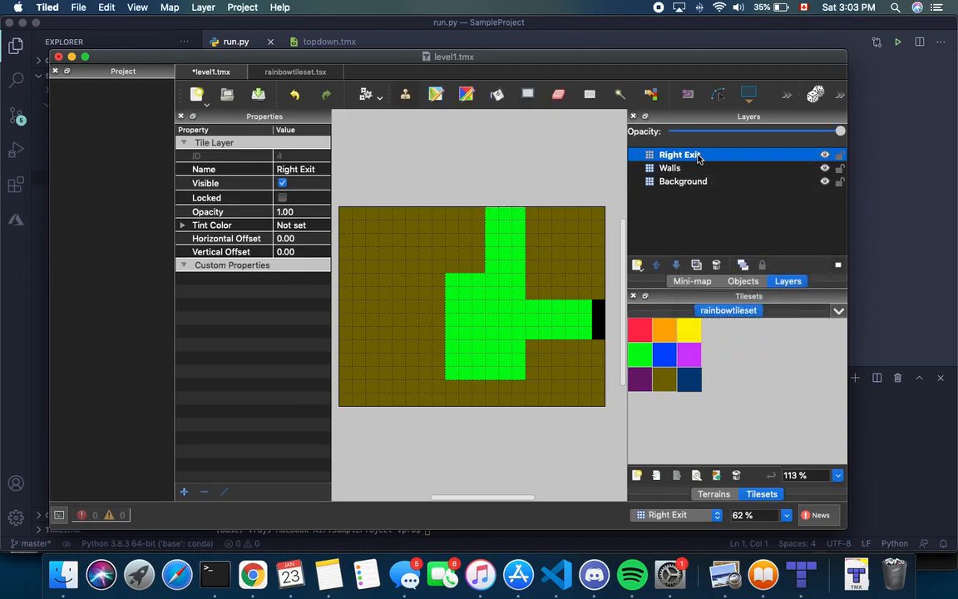
pyautogui.press('h')
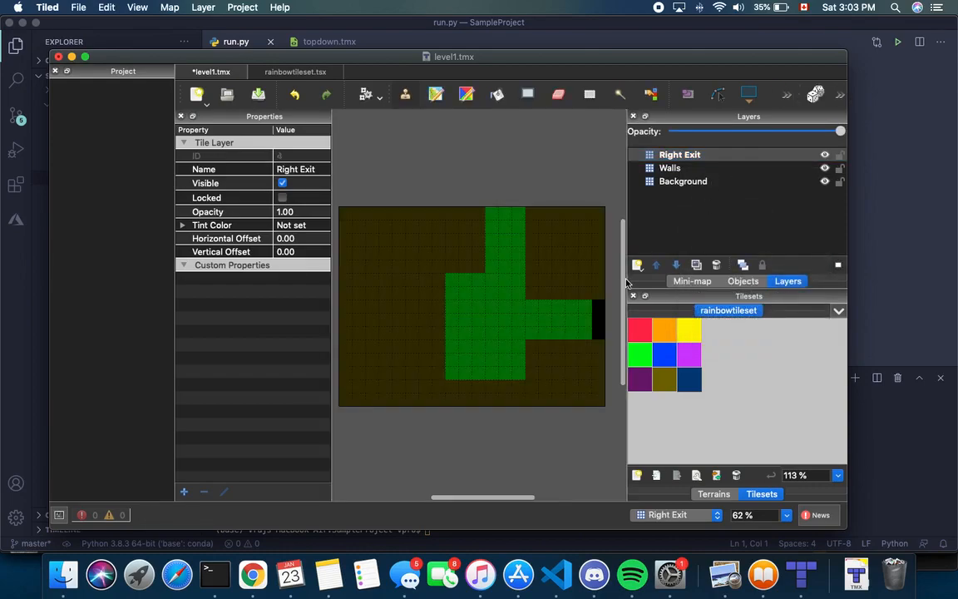
pyautogui.press('h')
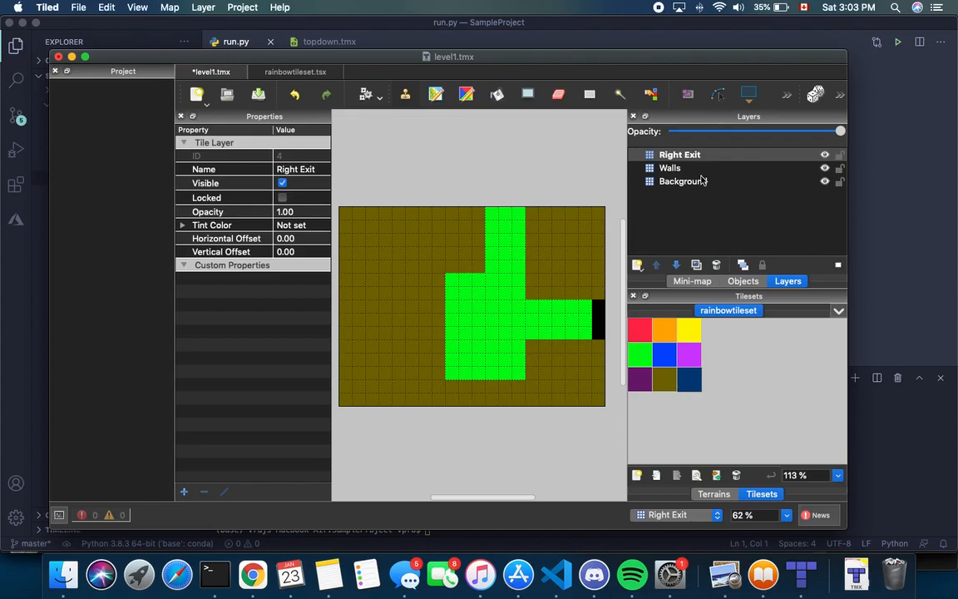
# Add a new Top Exit tile layer with black exit tiles along the map's top edge
pyautogui.click(636, 264)
pyautogui.click(648, 280)
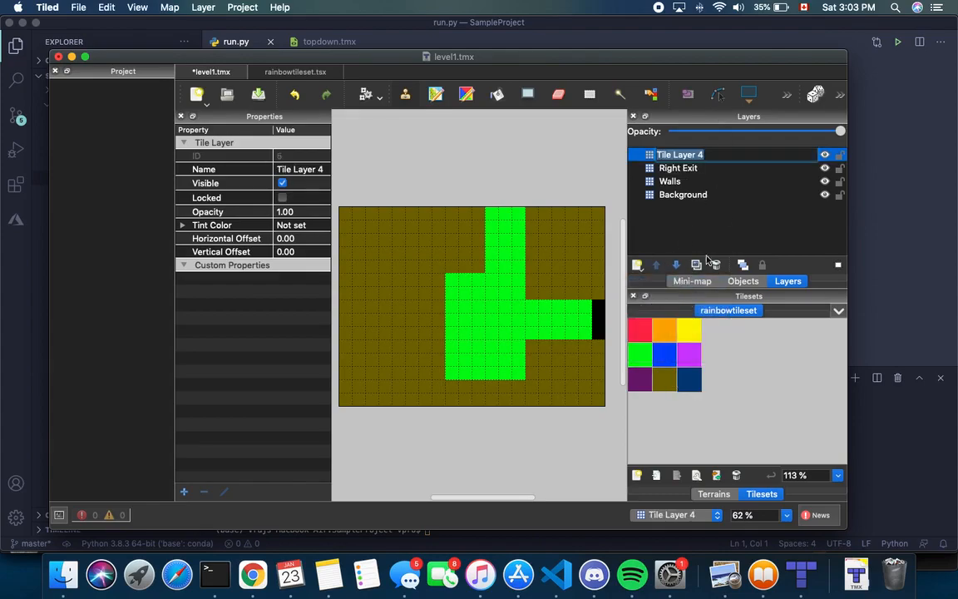
pyautogui.write('Top Exit')
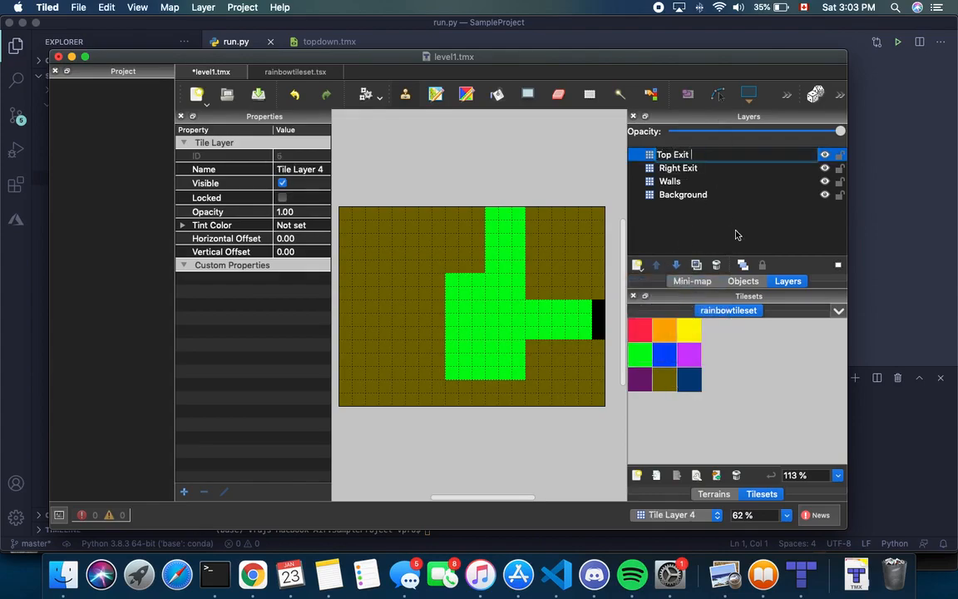
pyautogui.press('Return')
pyautogui.moveTo(492, 214); pyautogui.dragTo(515, 218)
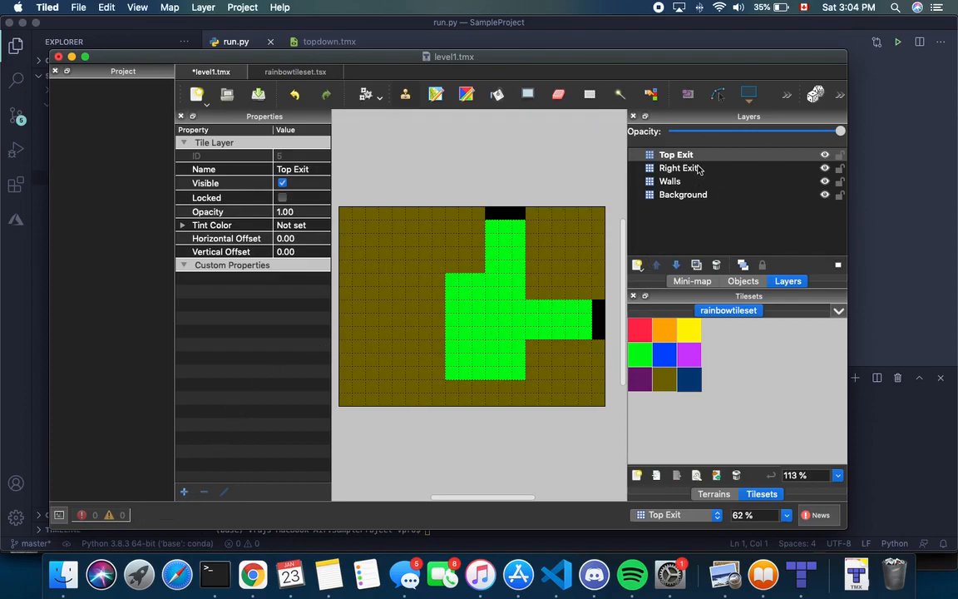
pyautogui.click(661, 169)
# Add a string property goto with value right to the Right Exit layer
pyautogui.click(506, 325)
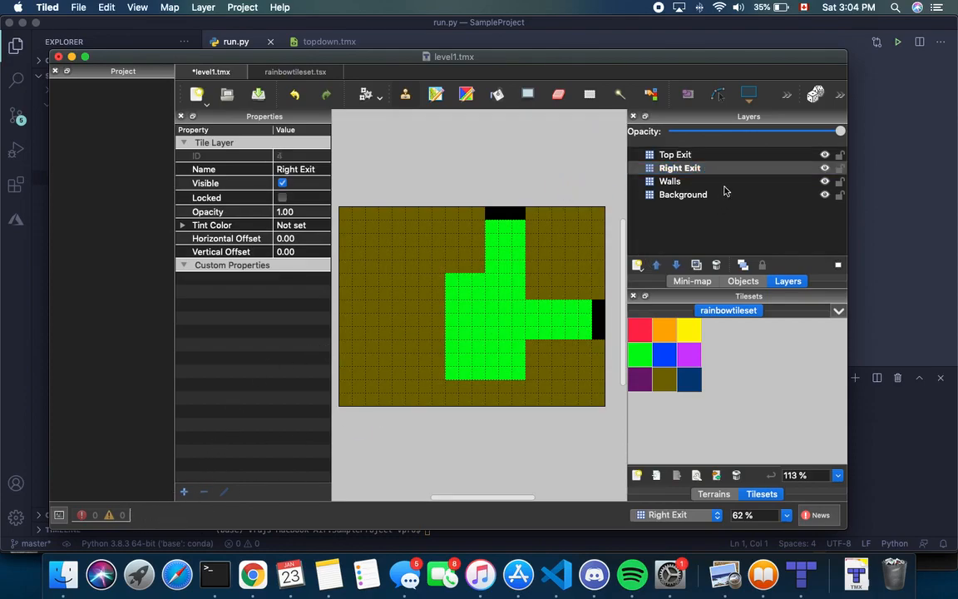
pyautogui.click(184, 491)
pyautogui.click(502, 271)
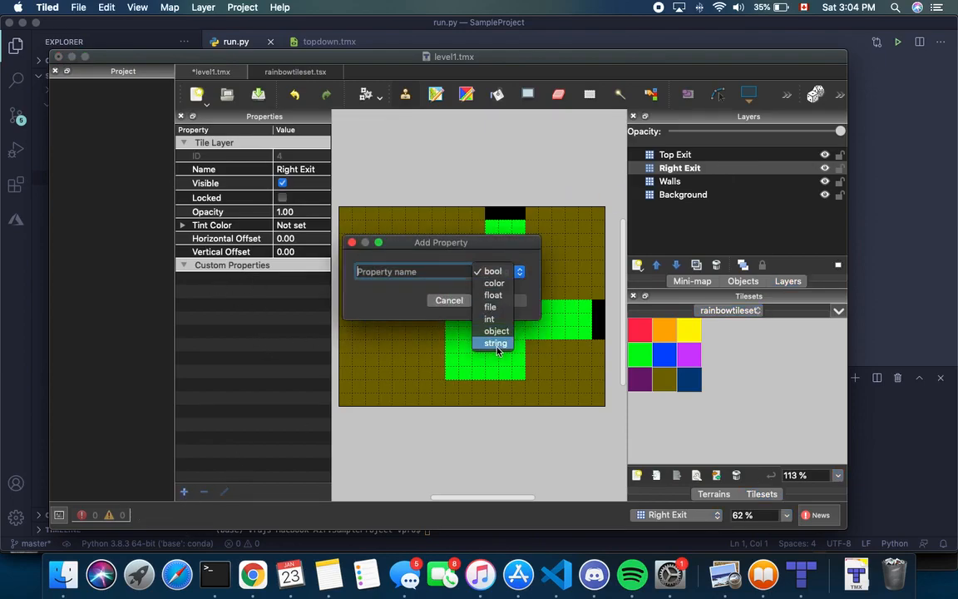
pyautogui.click(499, 366)
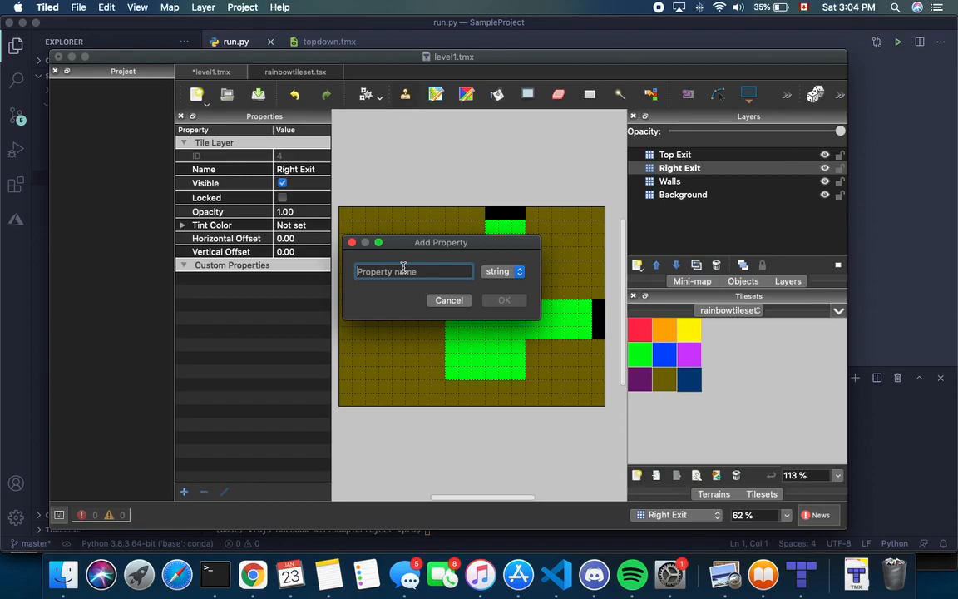
pyautogui.write('goto')
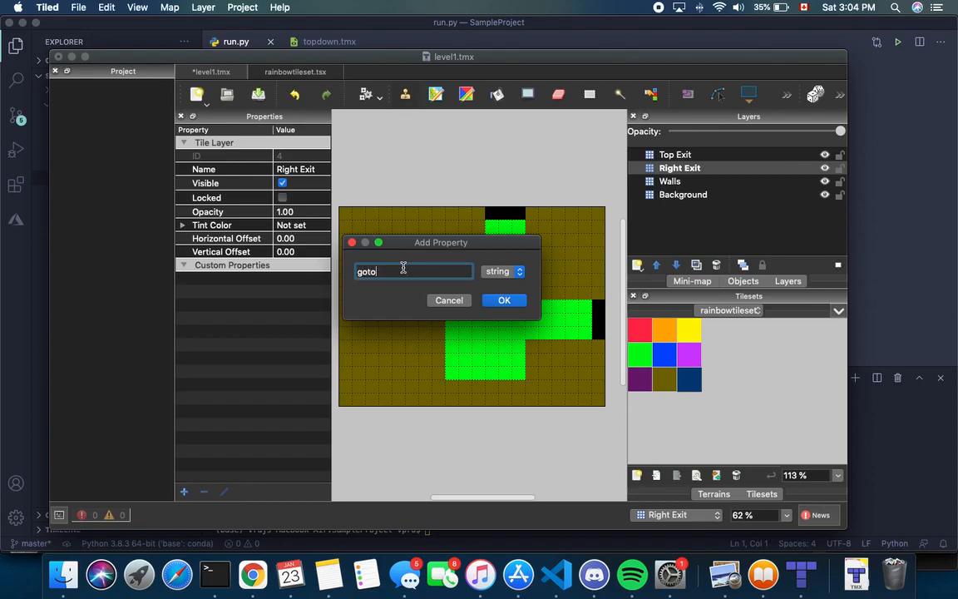
pyautogui.press('Return')
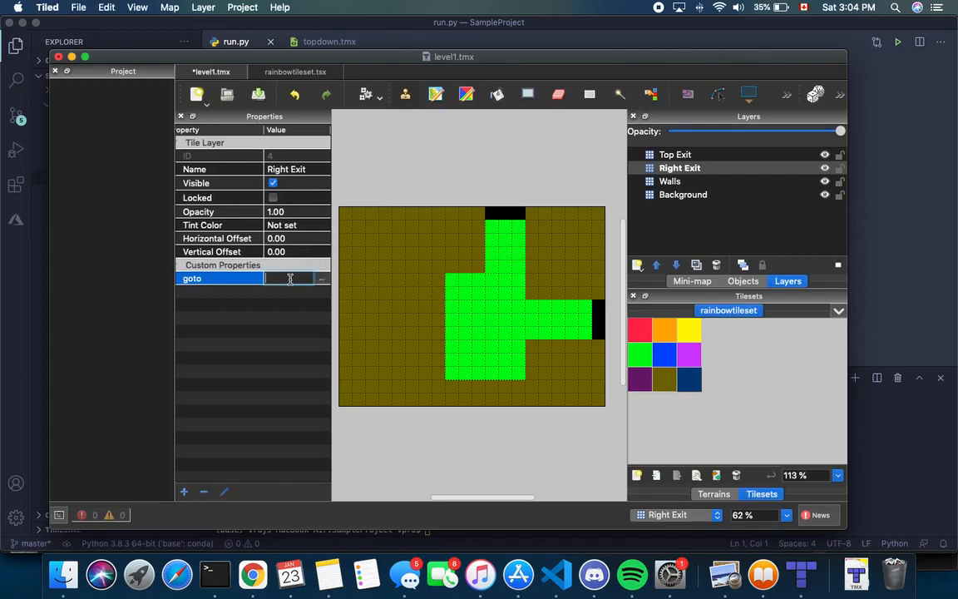
pyautogui.write('right')
pyautogui.press('Return')
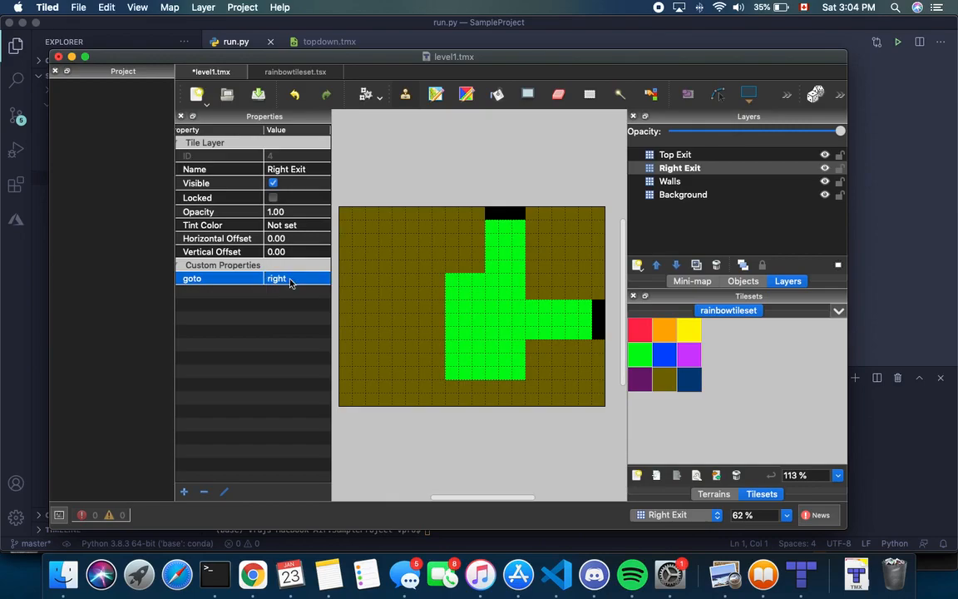
# Add a string property goto with value top to the Top Exit layer
pyautogui.click(675, 155)
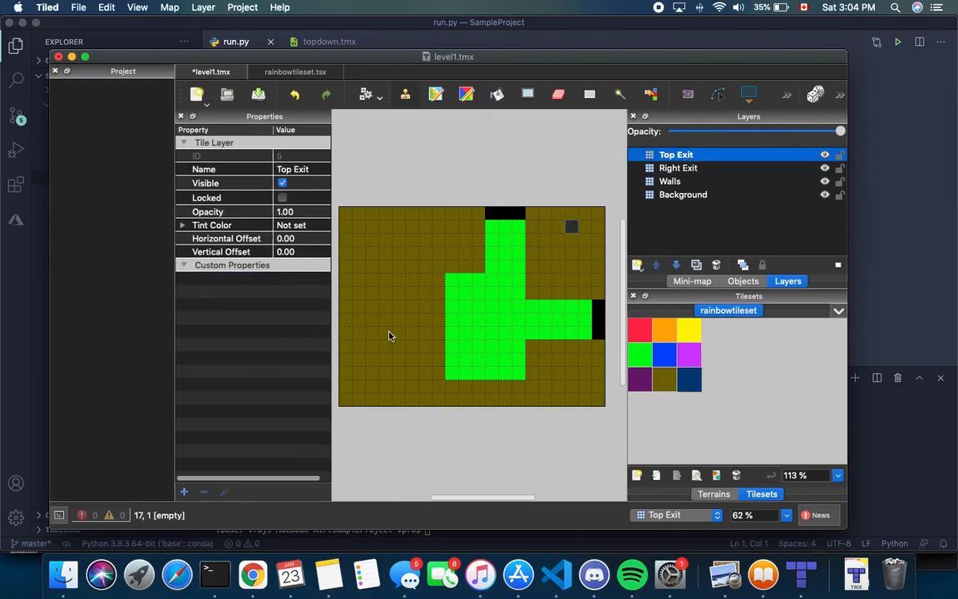
pyautogui.click(184, 492)
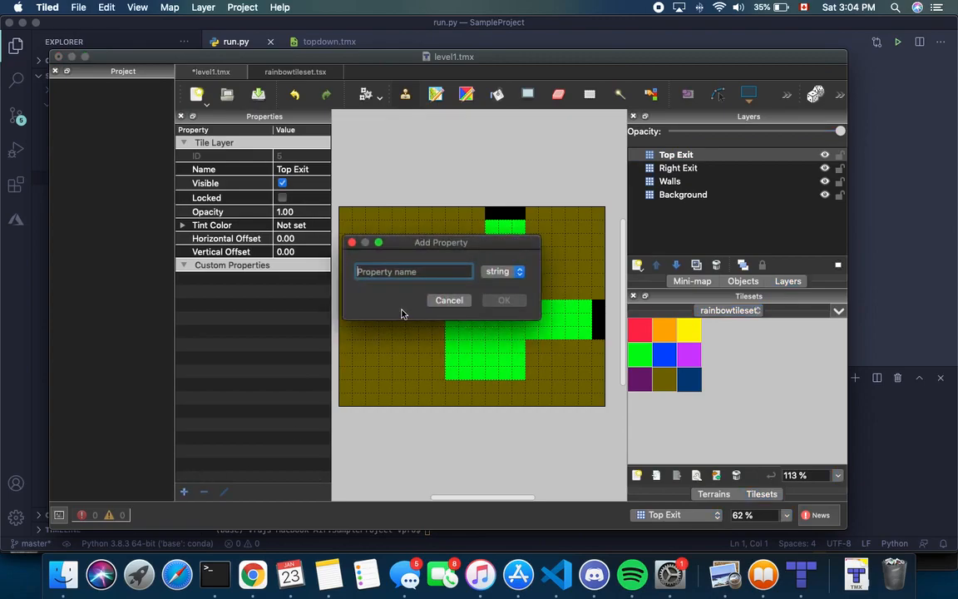
pyautogui.write('goto')
pyautogui.click(500, 271)
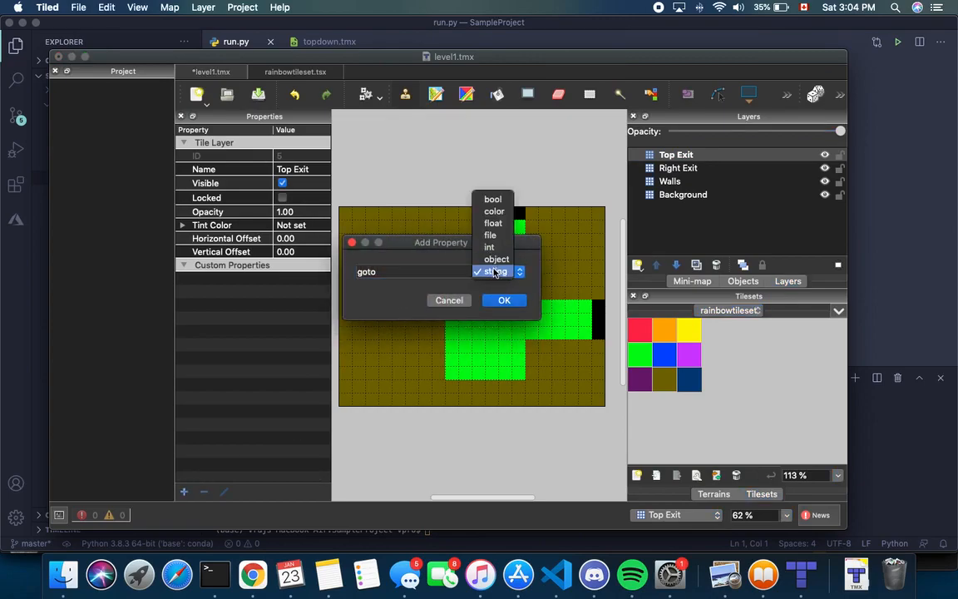
pyautogui.click(499, 271)
pyautogui.click(504, 301)
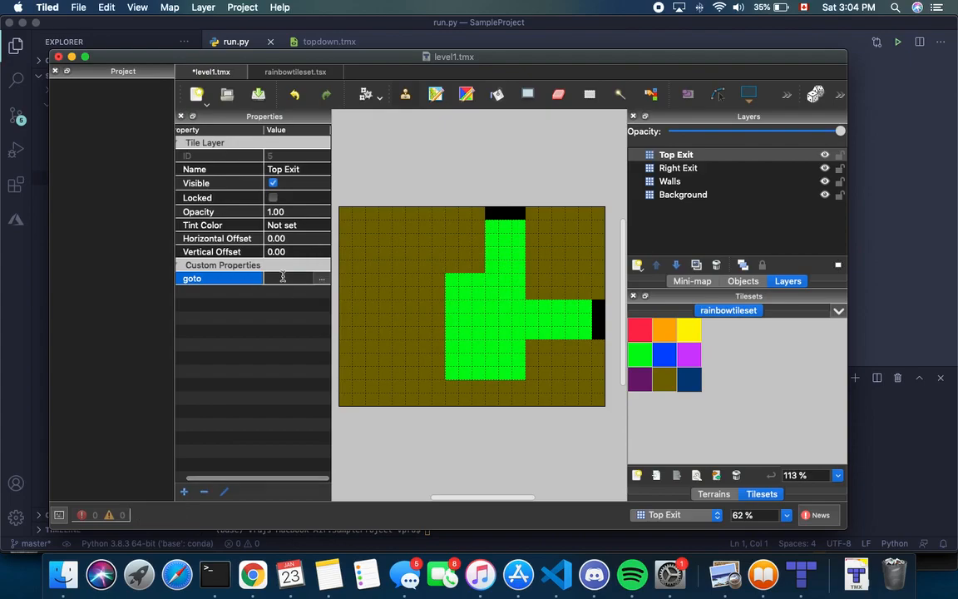
pyautogui.write('top')
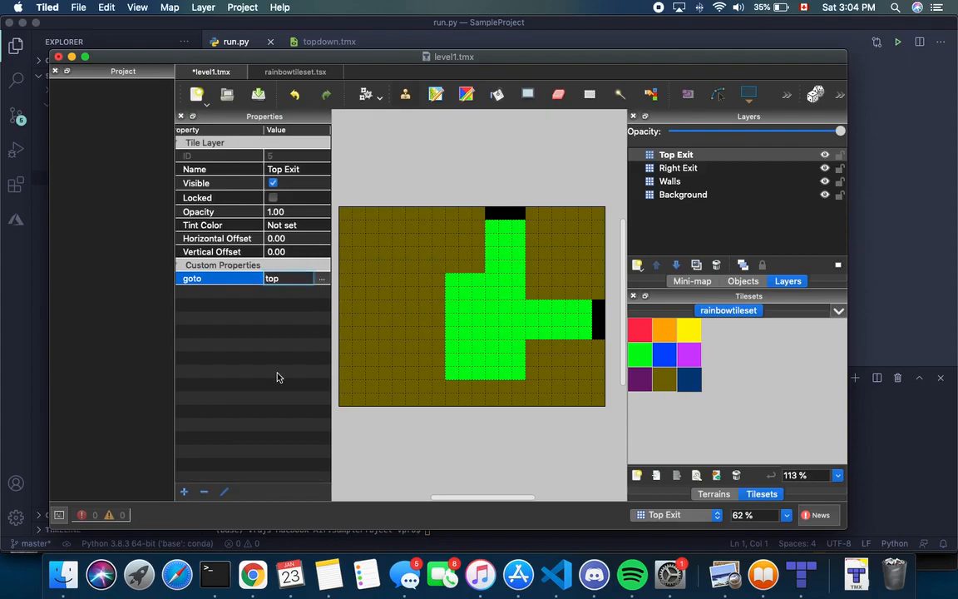
pyautogui.press('Return')
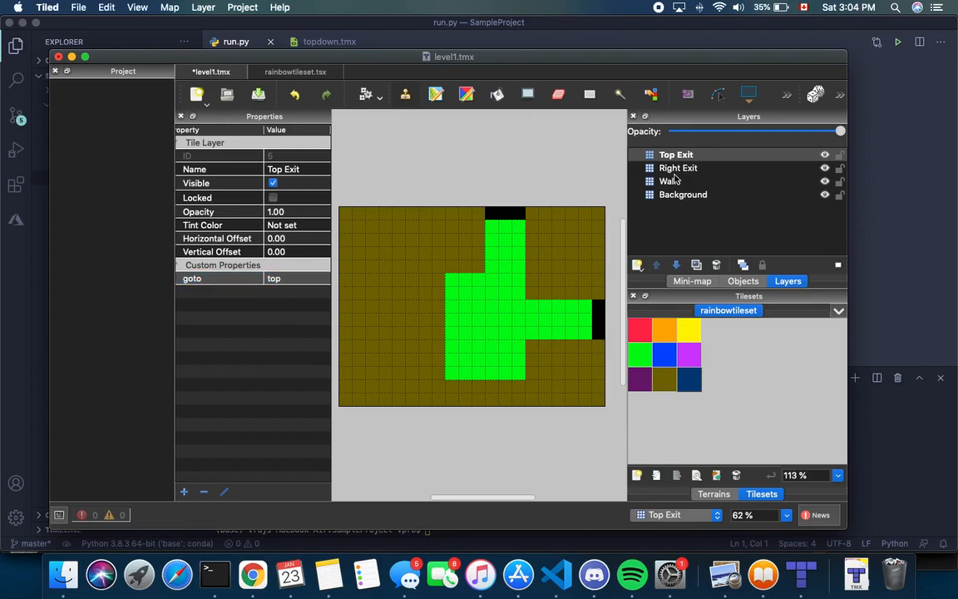
# Add a new tile layer named Welcome Sign
pyautogui.click(638, 266)
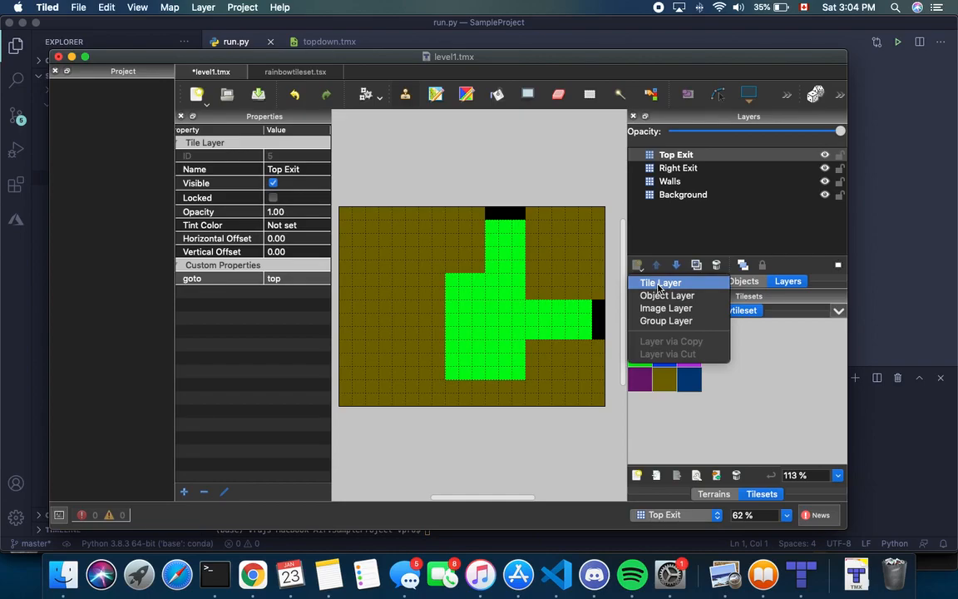
pyautogui.click(659, 288)
pyautogui.press('BackSpace')
pyautogui.write('Sign')
pyautogui.press('BackSpace')
pyautogui.press('BackSpace')
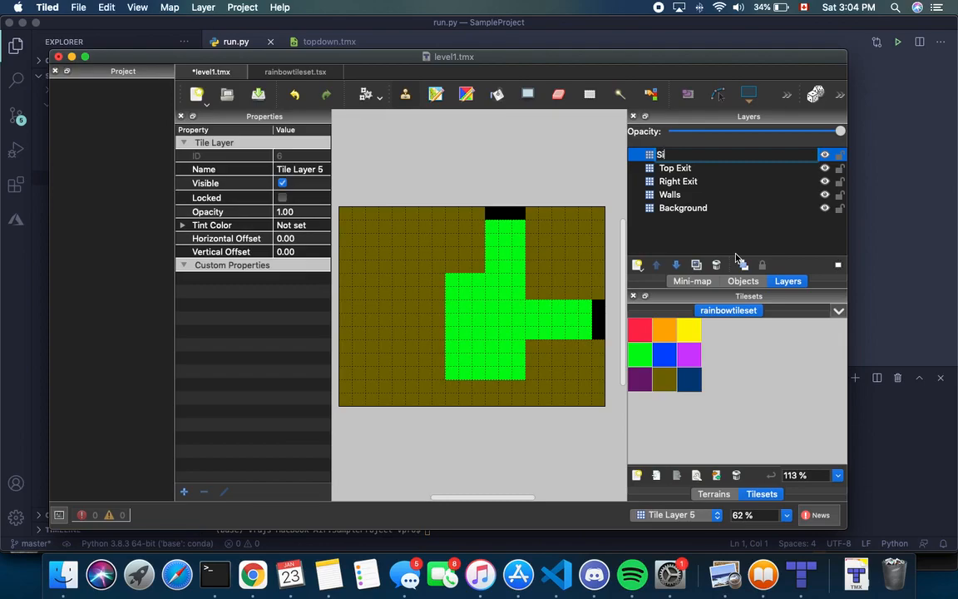
pyautogui.write('Welcome Sign')
pyautogui.press('Return')
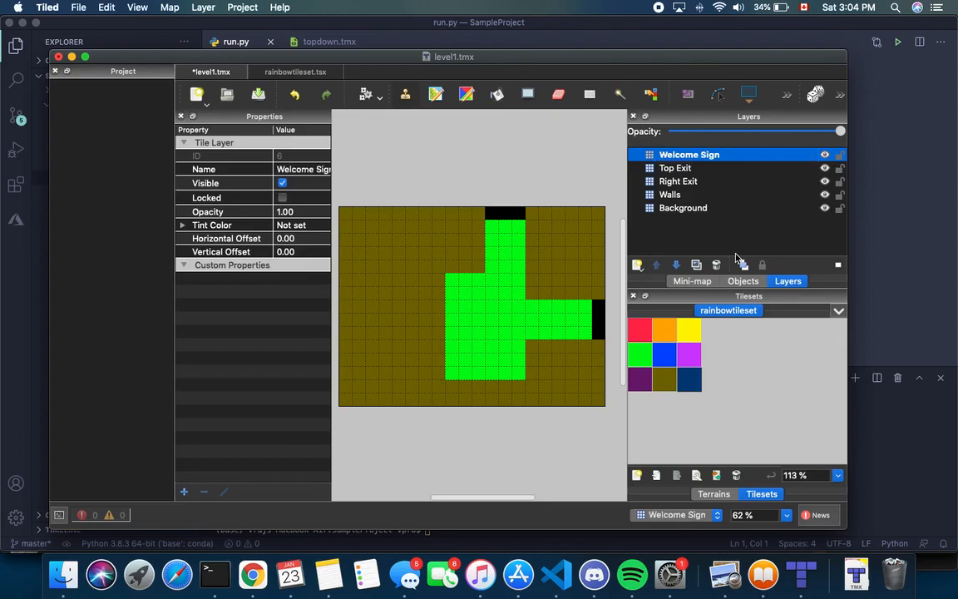
# Stamp one orange tile at cell 9,6 on the Welcome Sign layer
pyautogui.click(665, 338)
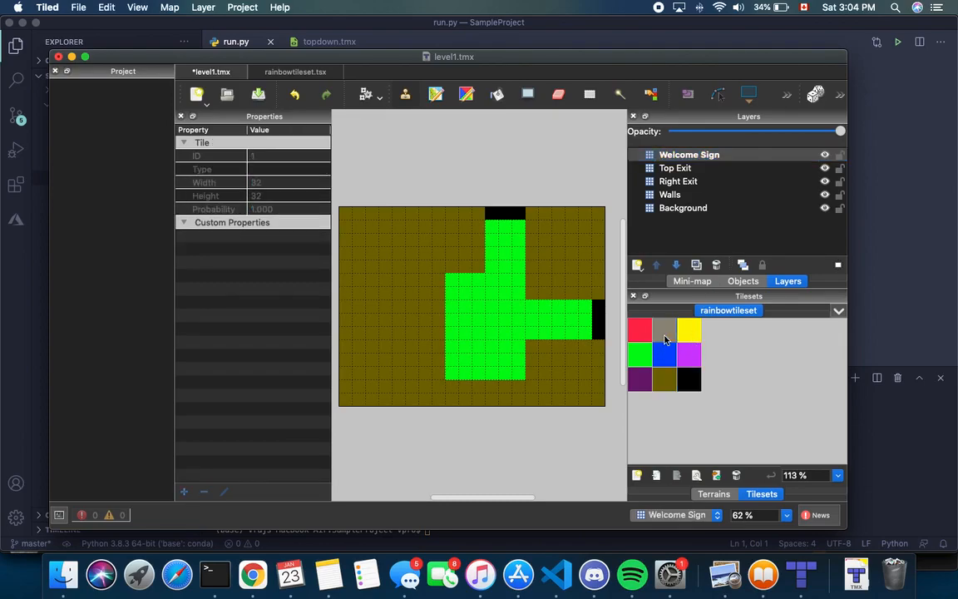
pyautogui.click(467, 297)
pyautogui.press('h')
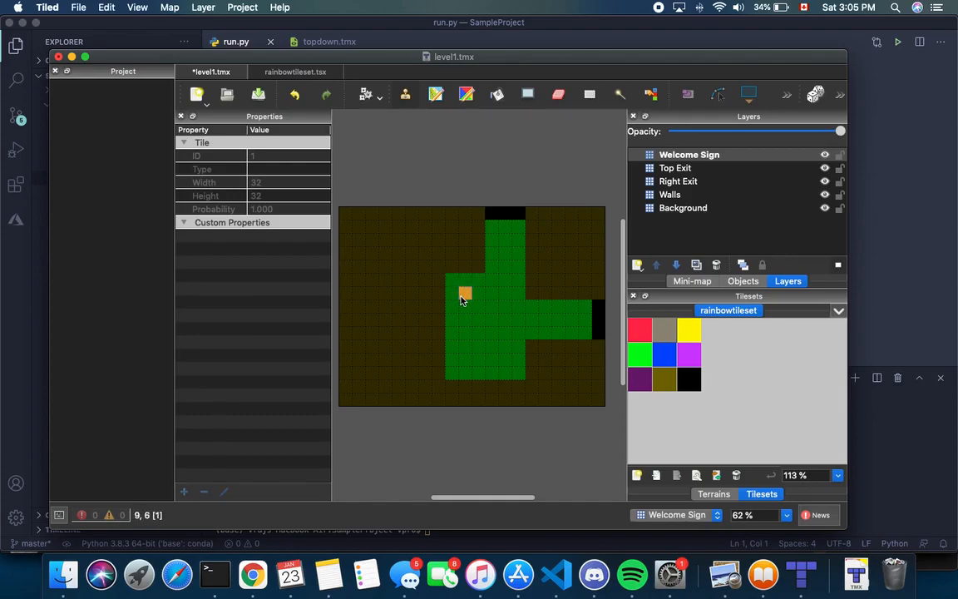
pyautogui.press('h')
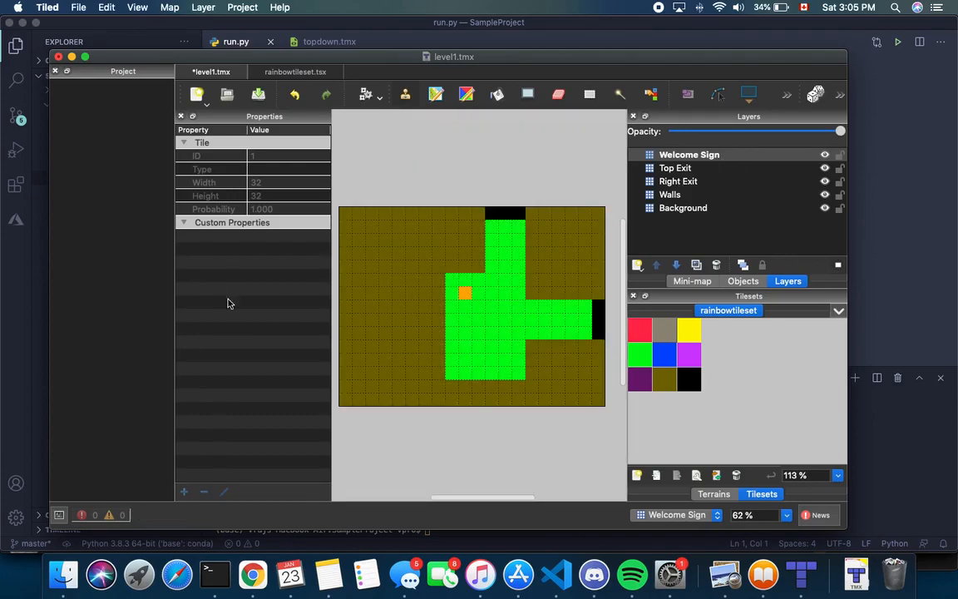
pyautogui.click(711, 155)
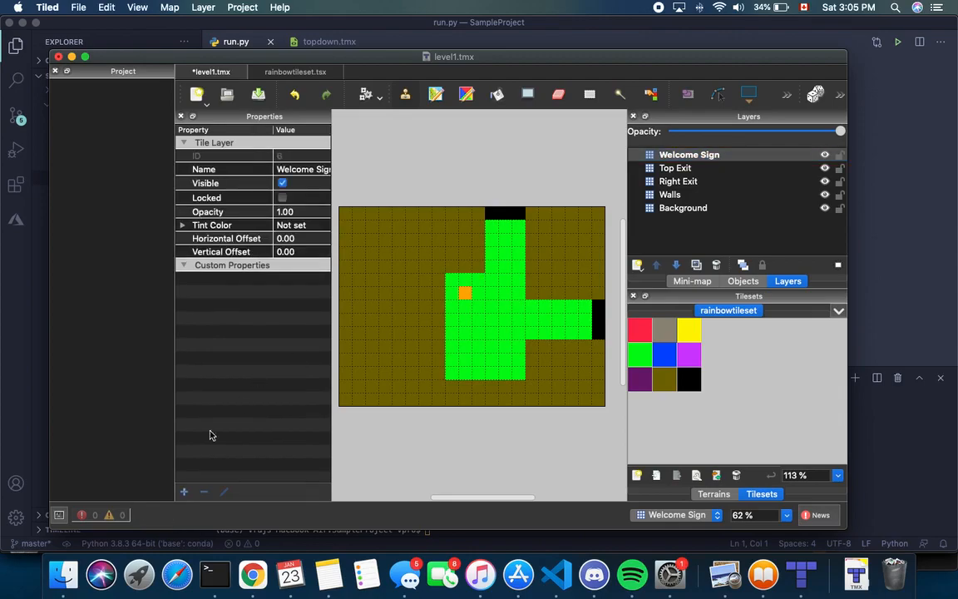
# Add a string property 'message' with value 'Welcome to XXX Game' to the Welcome Sign layer
pyautogui.click(184, 492)
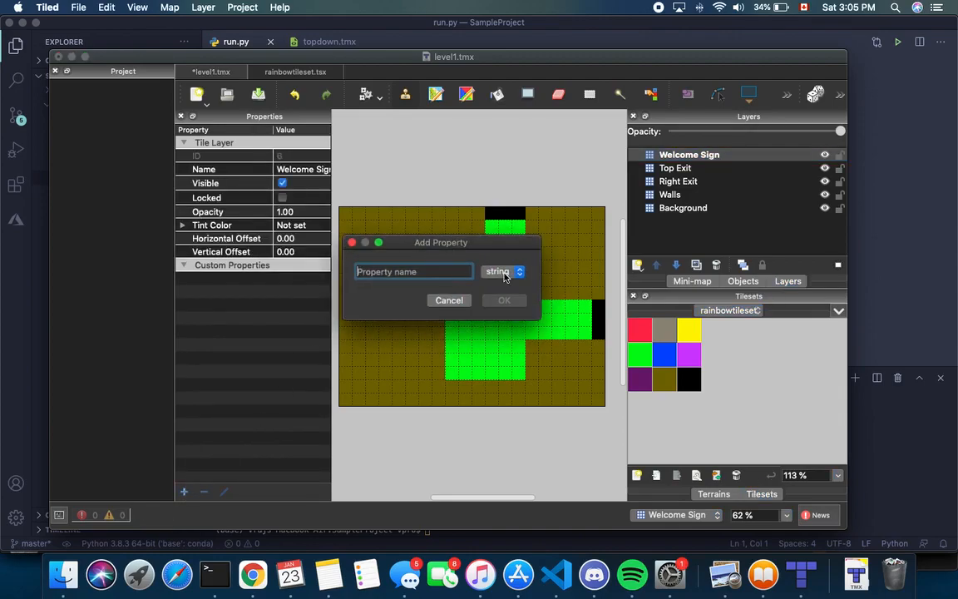
pyautogui.write('message')
pyautogui.click(503, 300)
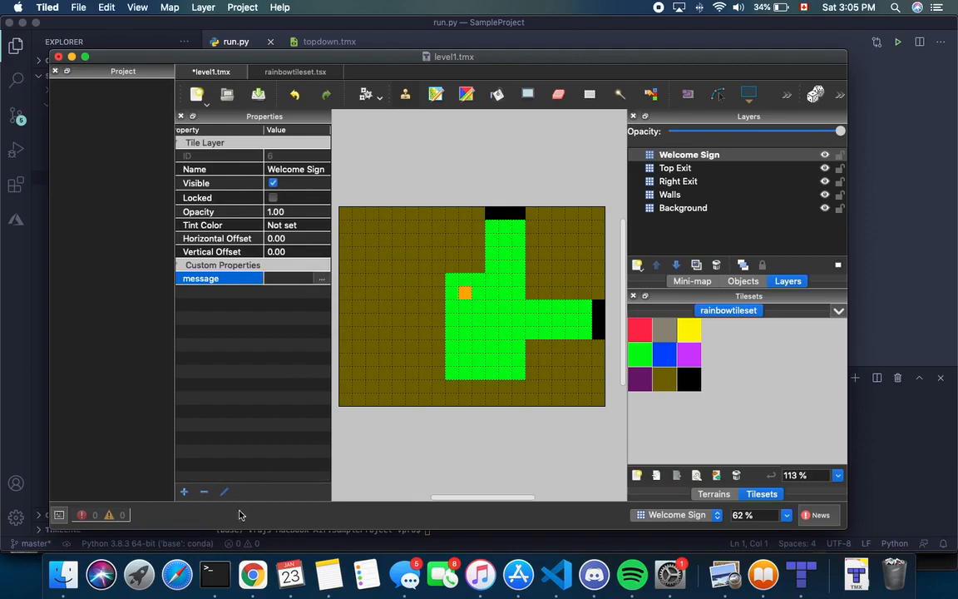
pyautogui.click(278, 278)
pyautogui.write('Welcome t')
pyautogui.write('o ')
pyautogui.write('XXX')
pyautogui.write(' Game')
pyautogui.press('Return')
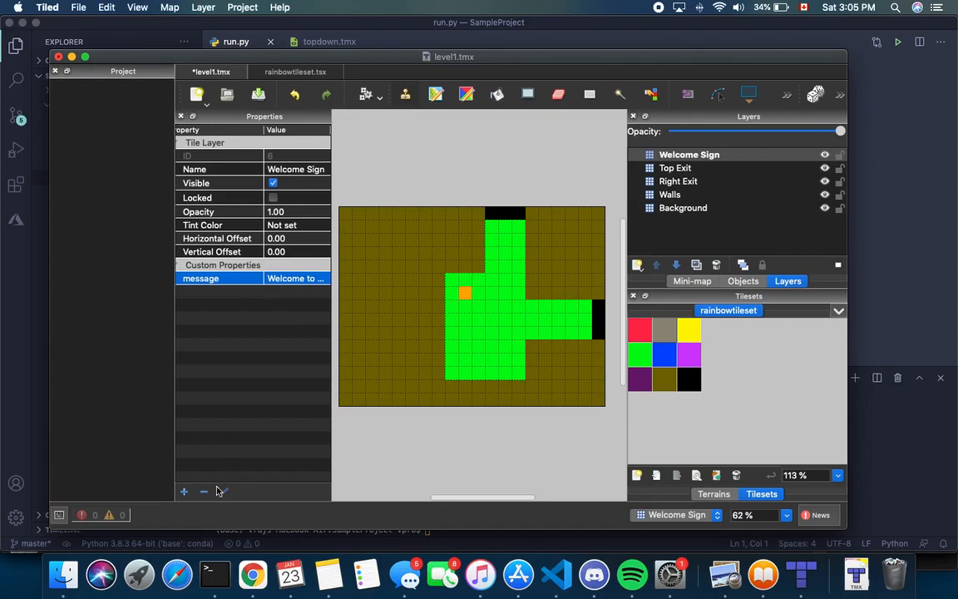
# Add a bool property 'interactable' to Welcome Sign and set it to true
pyautogui.click(184, 492)
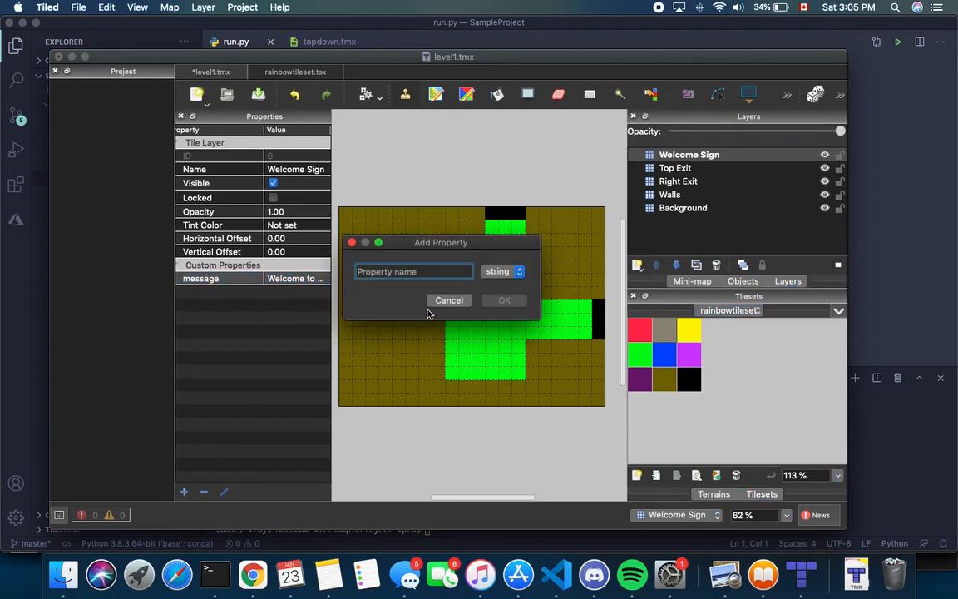
pyautogui.write('interact')
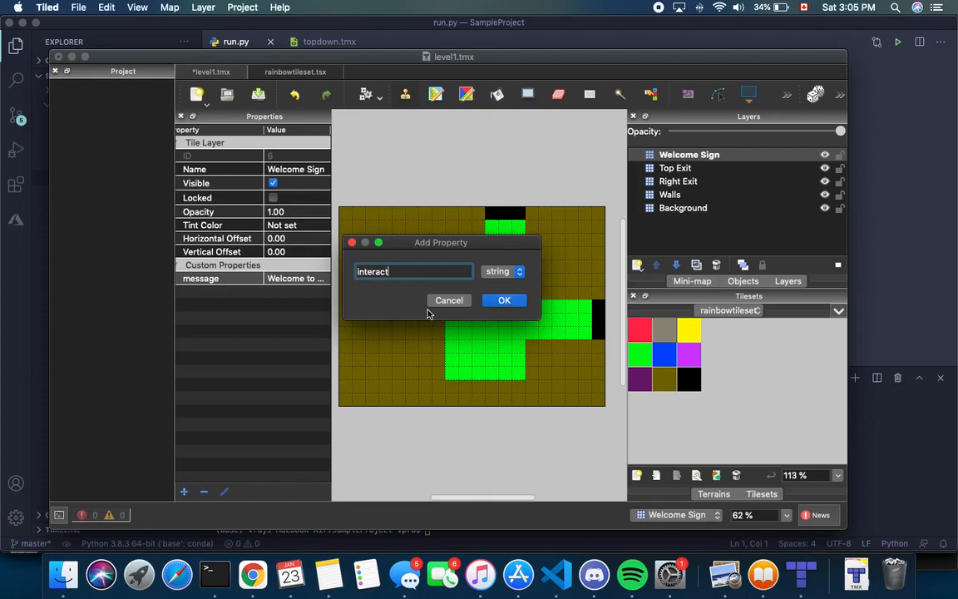
pyautogui.write('able')
pyautogui.click(502, 274)
pyautogui.click(493, 200)
pyautogui.click(466, 297)
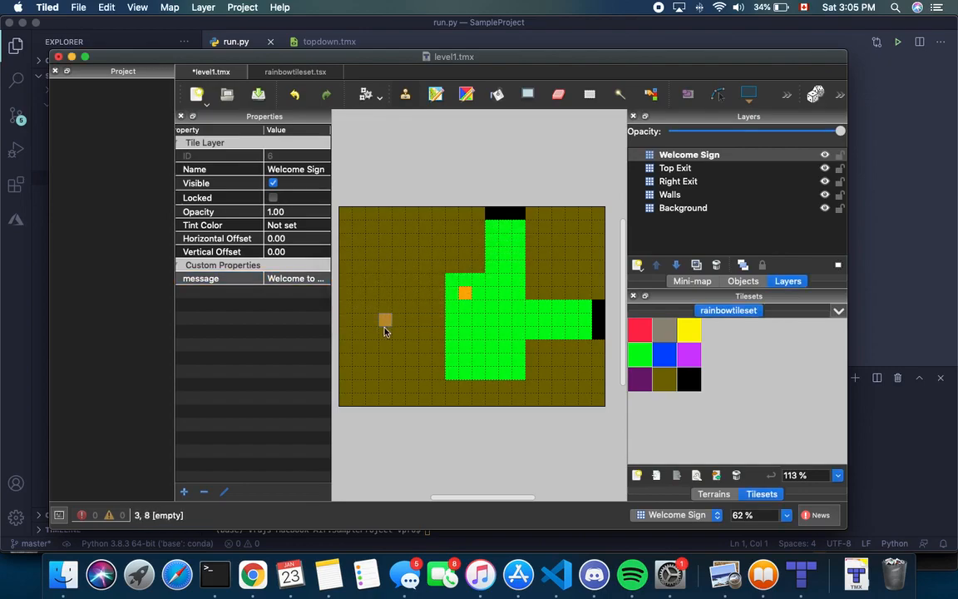
pyautogui.click(184, 492)
pyautogui.write('in')
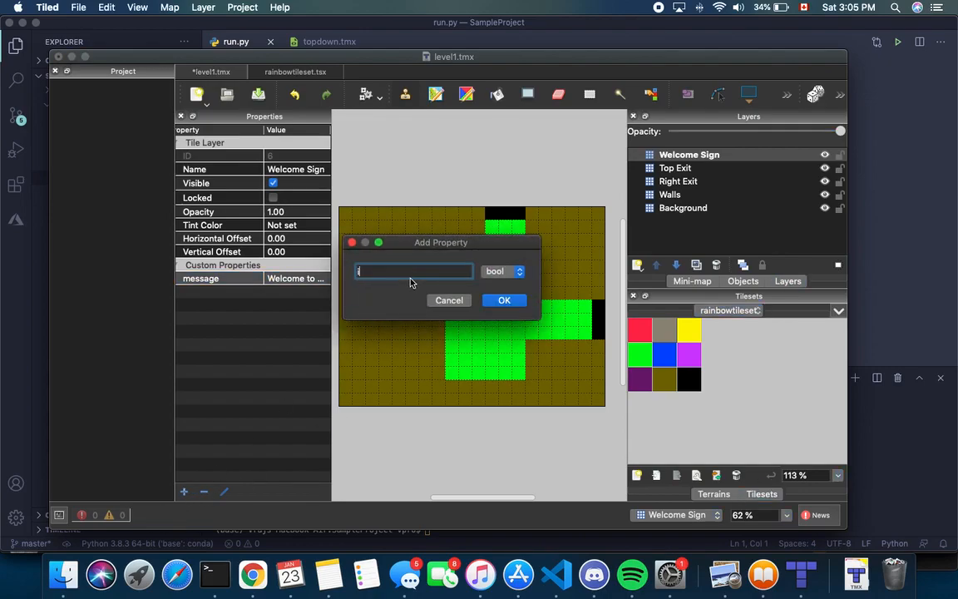
pyautogui.press('BackSpace')
pyautogui.press('BackSpace')
pyautogui.write('interactable')
pyautogui.click(502, 300)
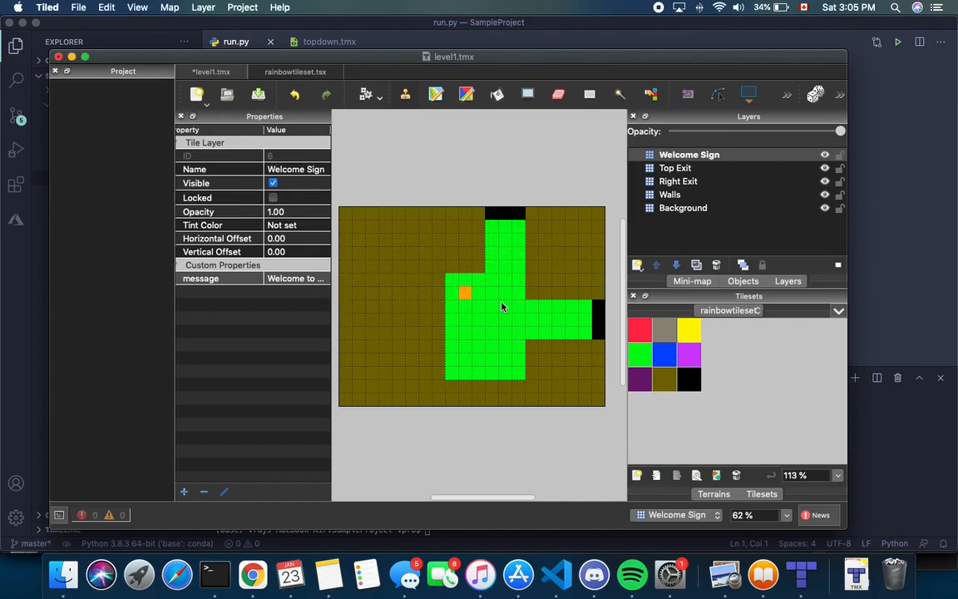
pyautogui.click(271, 279)
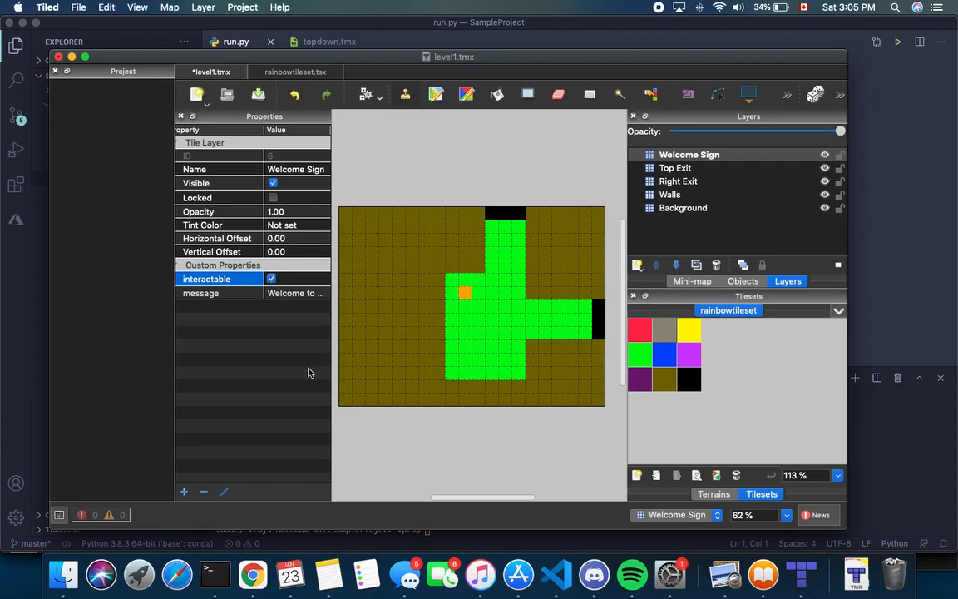
# Add a string property 'interaction' with value 'dialogue' to the Welcome Sign layer
pyautogui.click(184, 492)
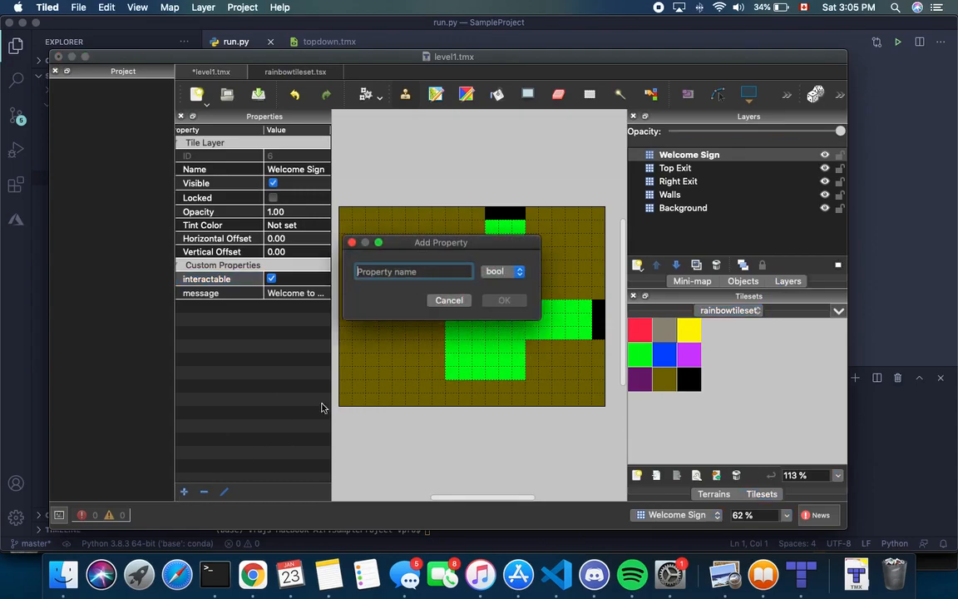
pyautogui.click(513, 271)
pyautogui.click(487, 343)
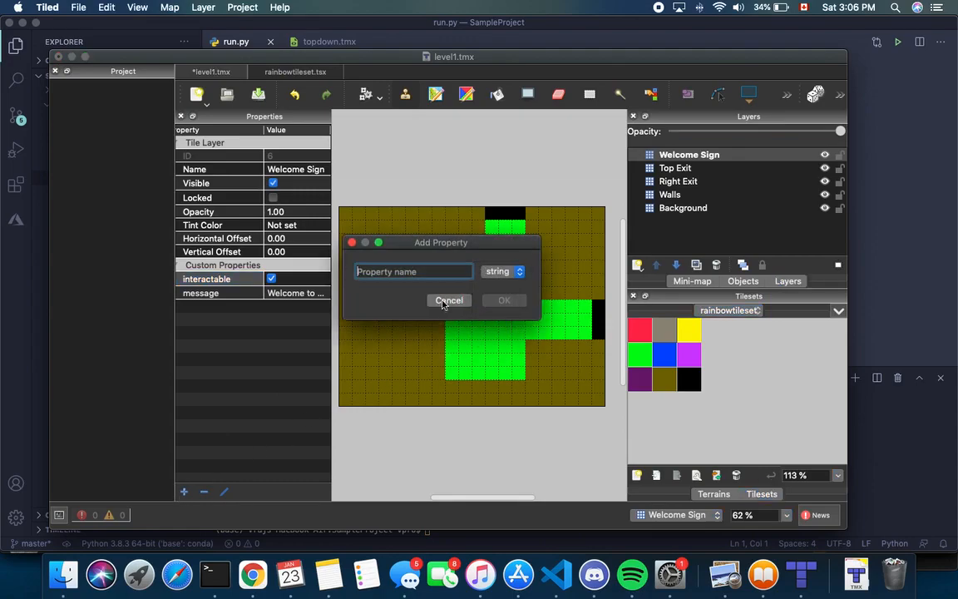
pyautogui.click(408, 271)
pyautogui.write('interaction')
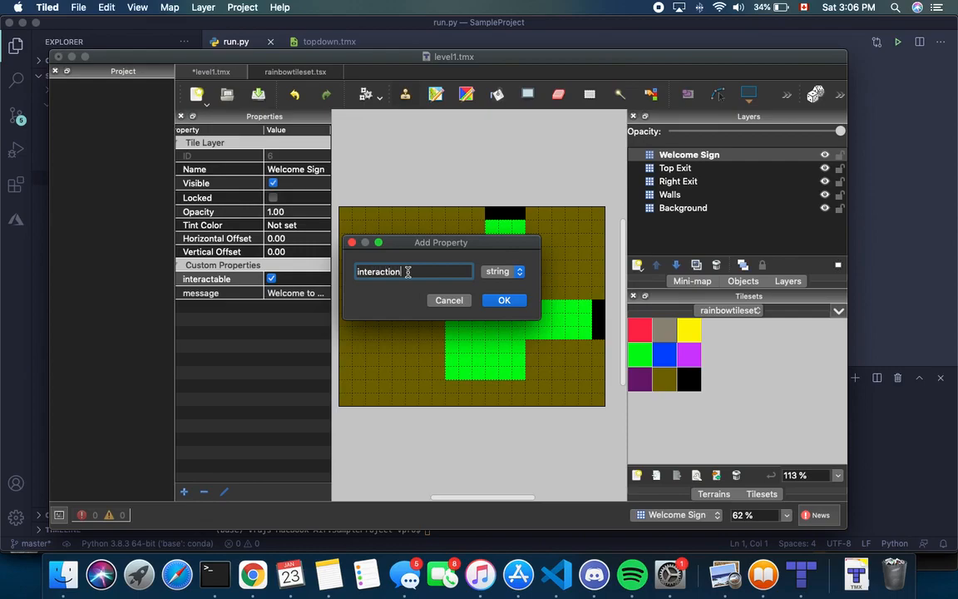
pyautogui.click(504, 300)
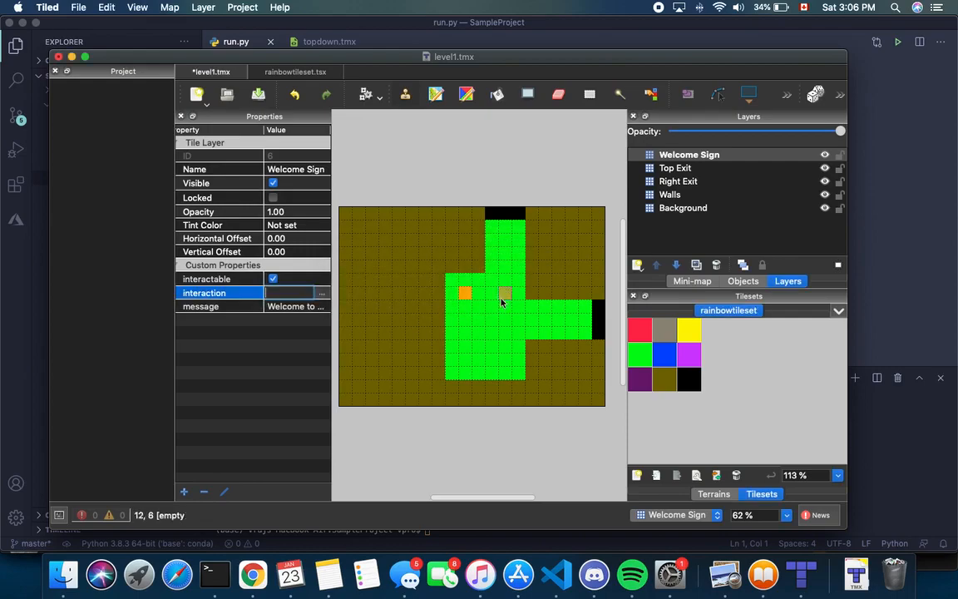
pyautogui.click(297, 290)
pyautogui.write('dialogue')
pyautogui.press('Return')
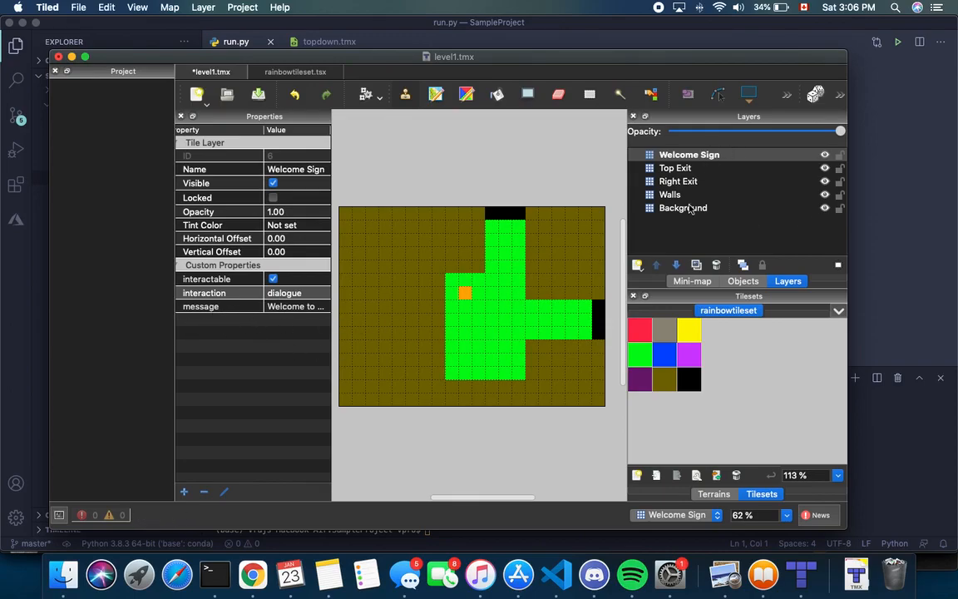
pyautogui.click(637, 265)
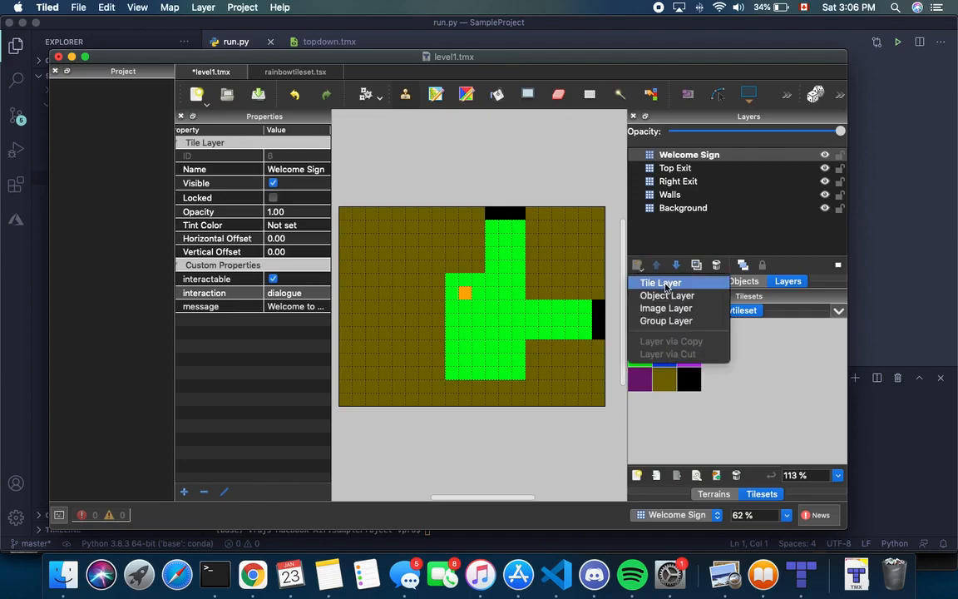
# Create an empty tile layer named Player Spawn at the top of the stack
pyautogui.click(660, 283)
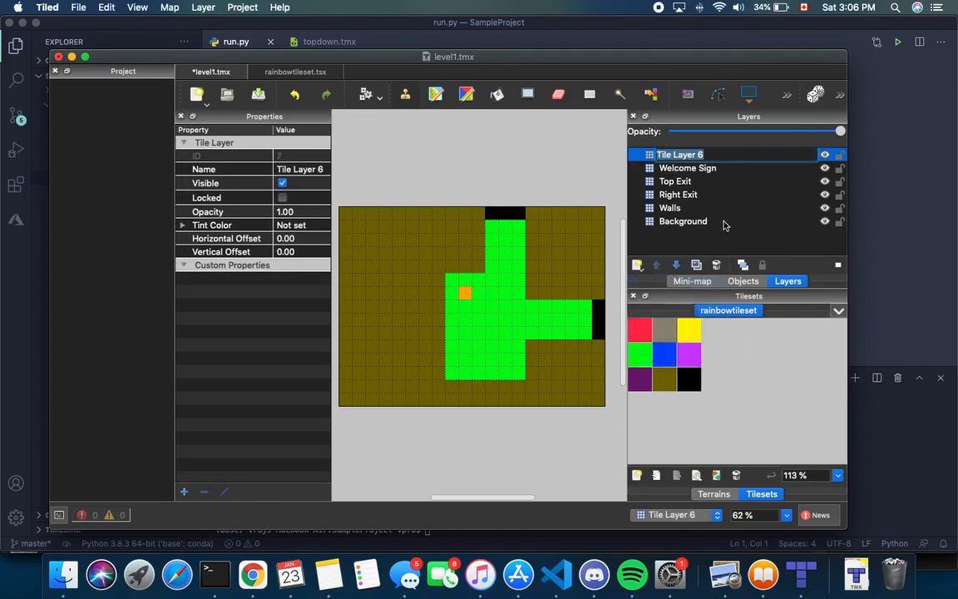
pyautogui.write('Sp')
pyautogui.press('BackSpace')
pyautogui.press('BackSpace')
pyautogui.write('Player Spawn')
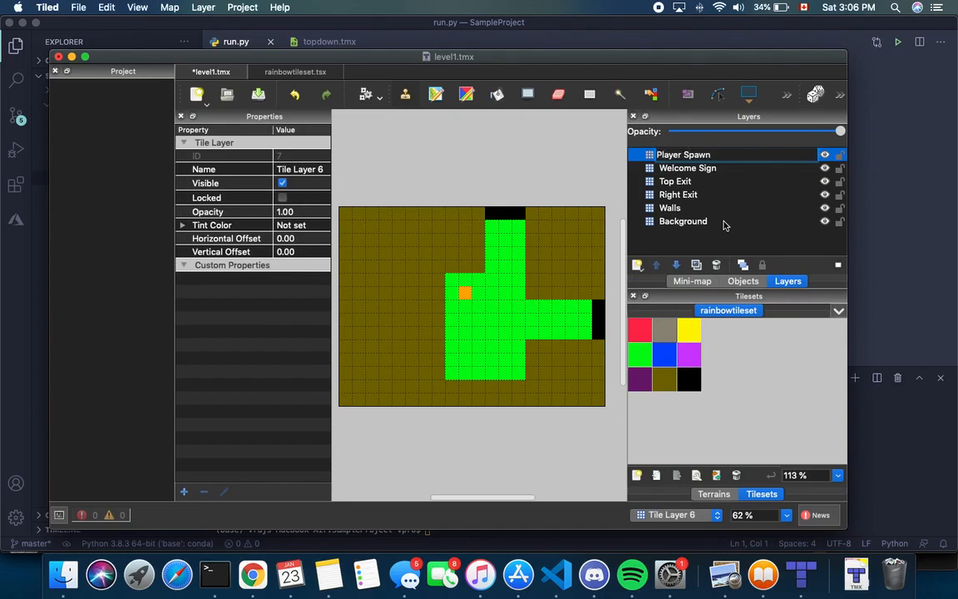
pyautogui.press('Return')
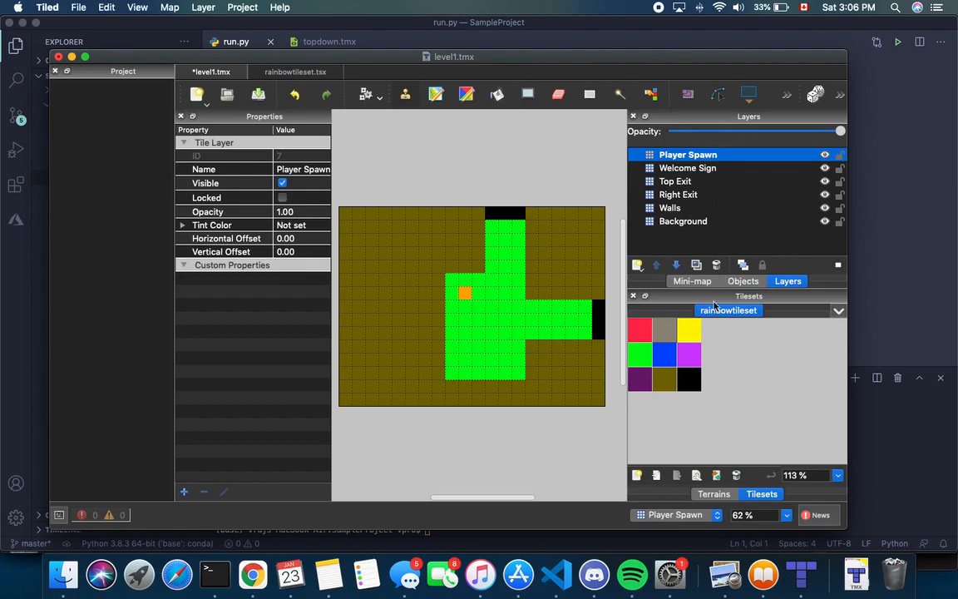
pyautogui.click(641, 358)
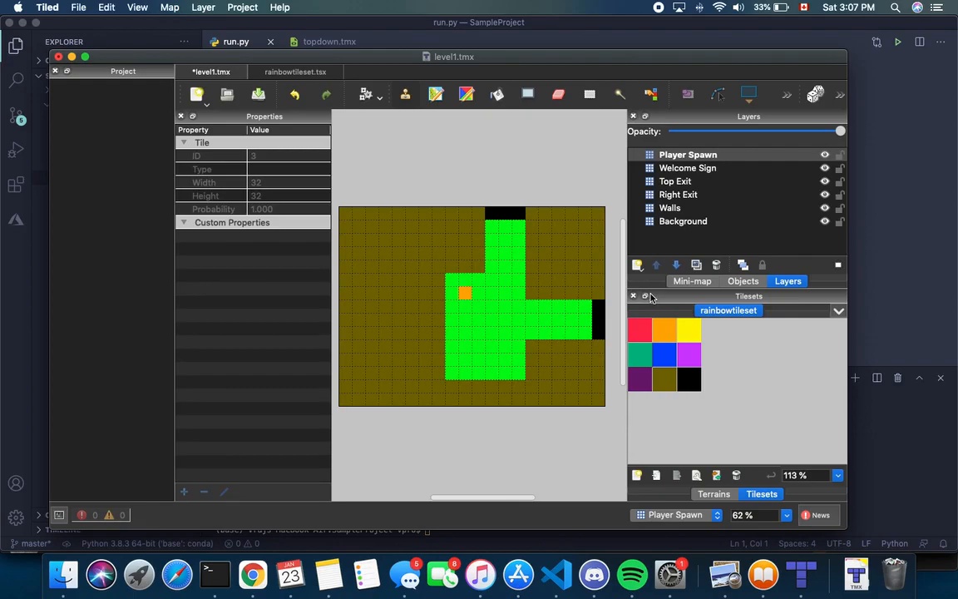
# Remove the existing Player Spawn layer
pyautogui.press('h')
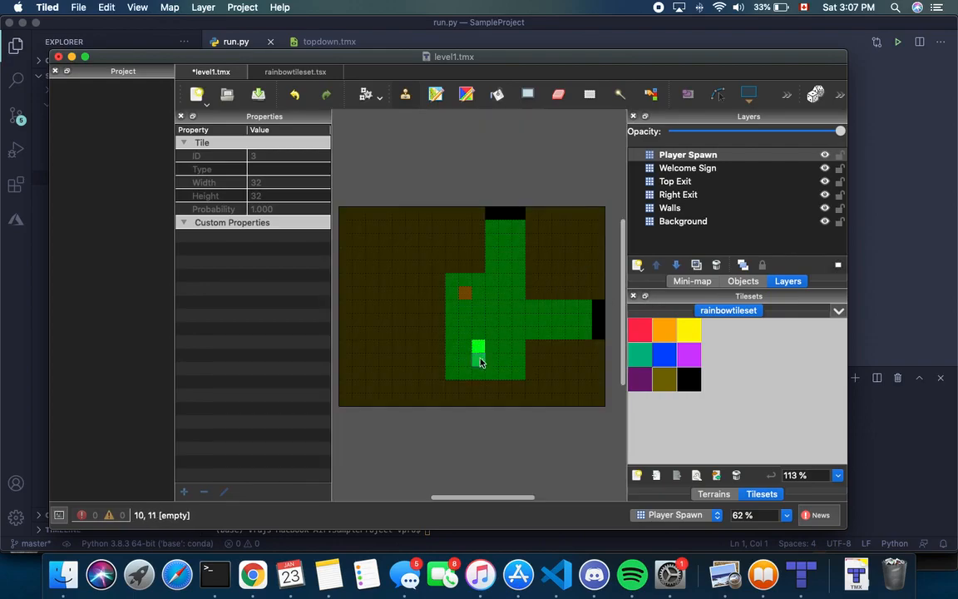
pyautogui.hotkey('ctrl', 'h')
pyautogui.click(683, 156)
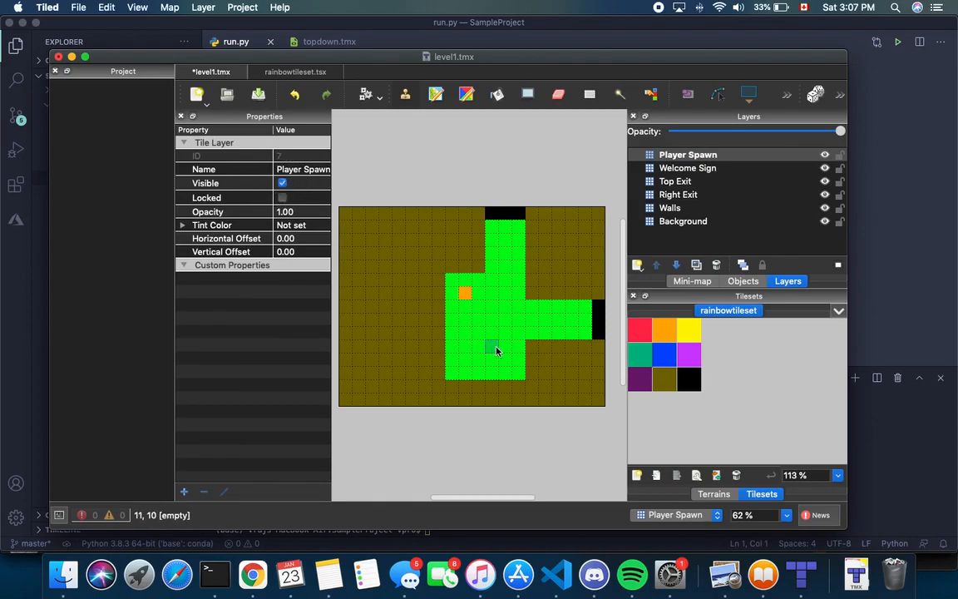
pyautogui.click(688, 156)
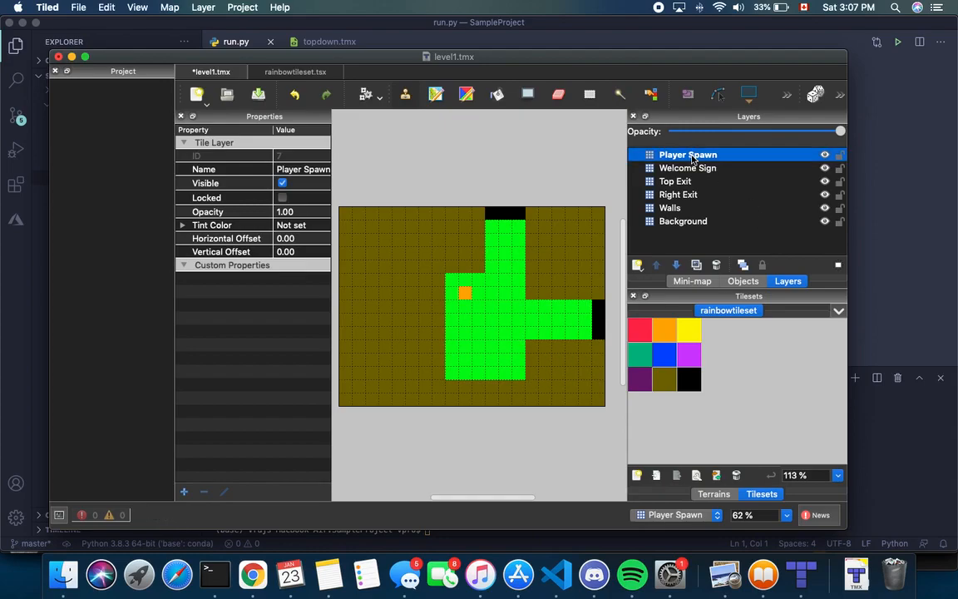
pyautogui.rightClick(693, 158)
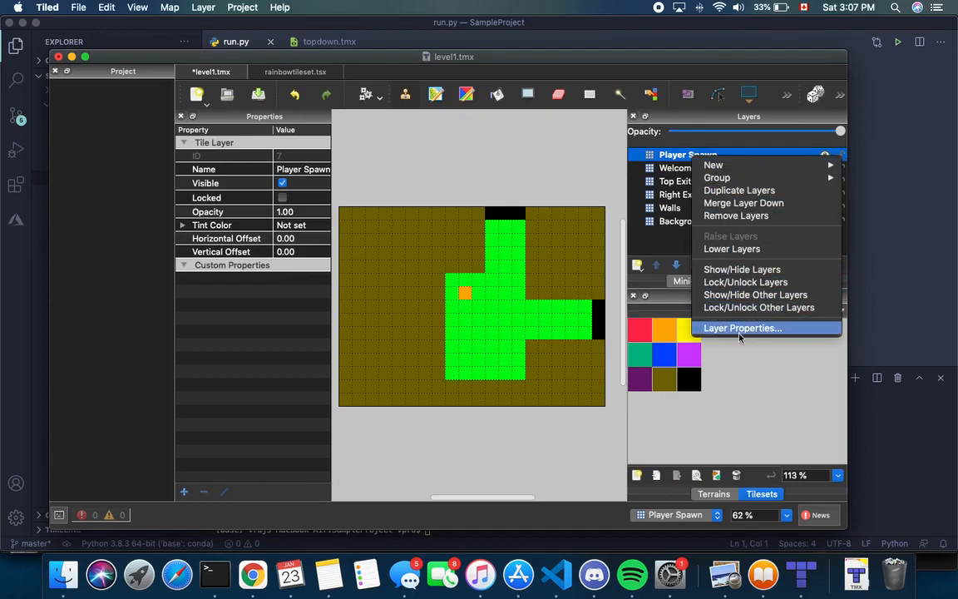
pyautogui.click(728, 217)
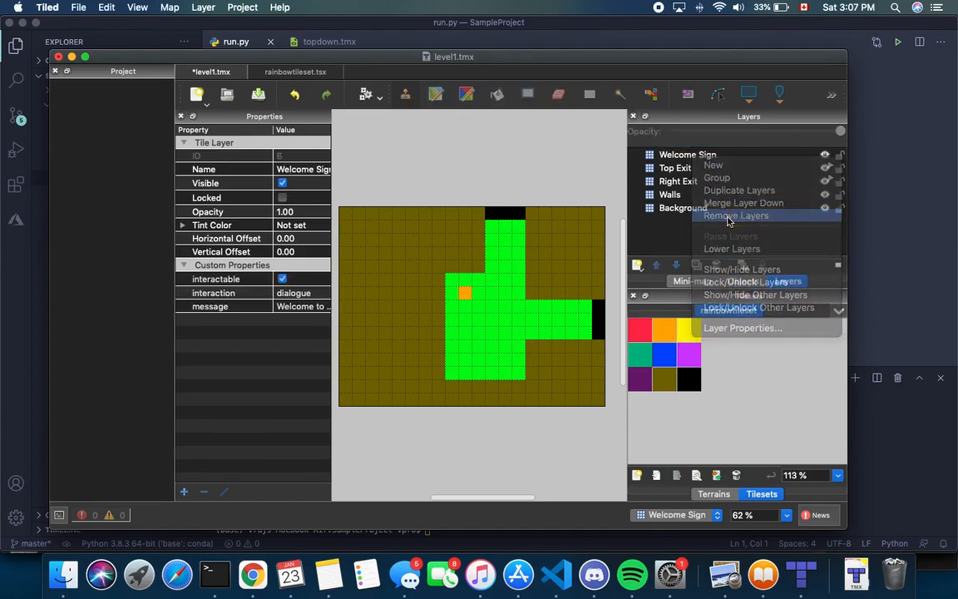
# Recreate the Player Spawn tile layer with a red spawn tile, then hide it
pyautogui.click(638, 265)
pyautogui.click(657, 283)
pyautogui.press('BackSpace')
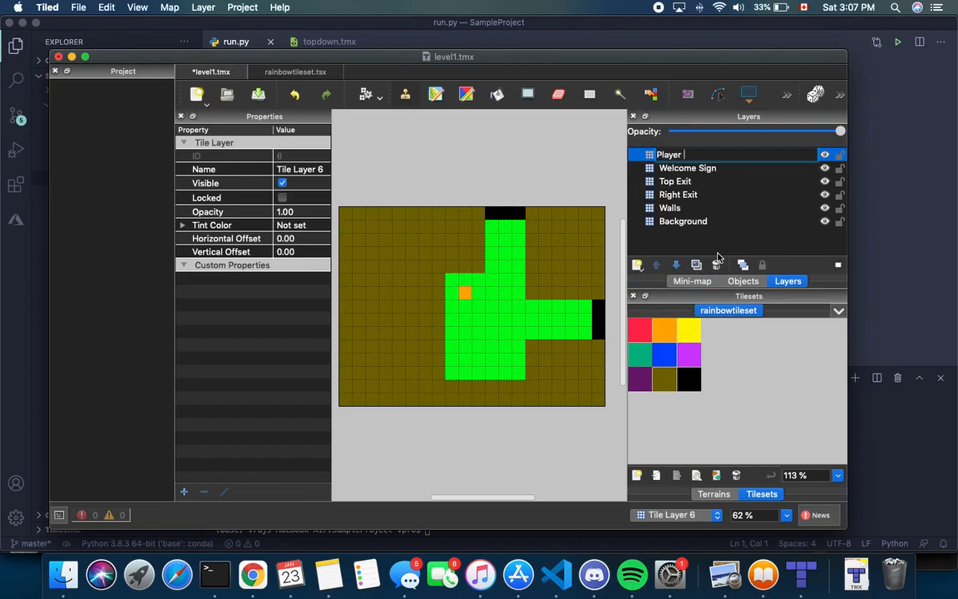
pyautogui.press('Return')
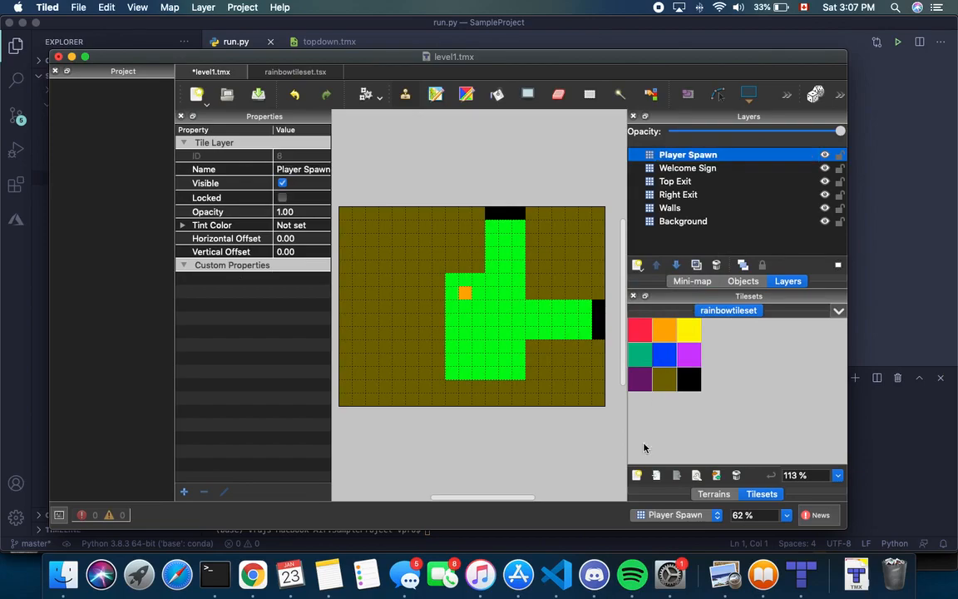
pyautogui.click(649, 329)
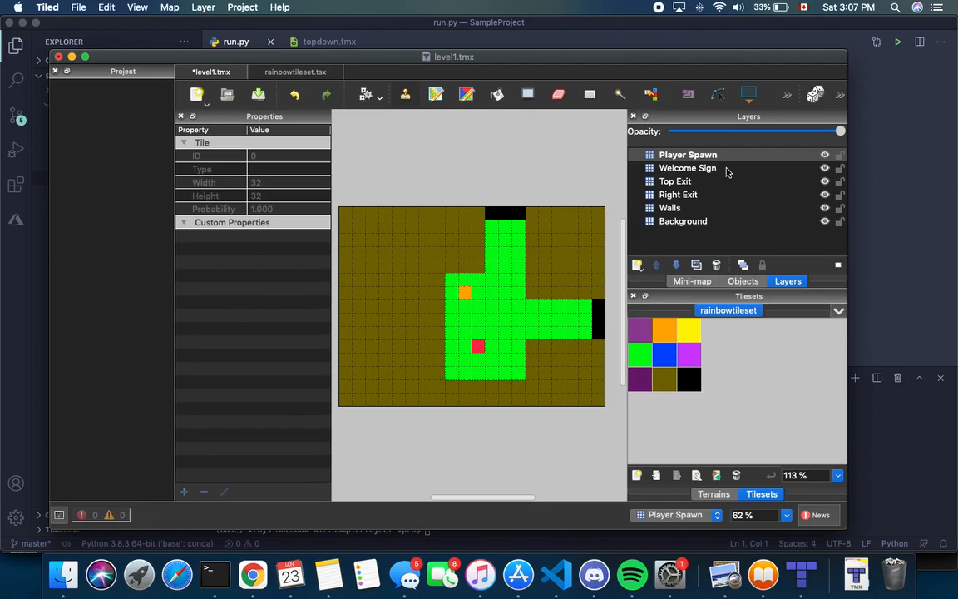
pyautogui.click(825, 156)
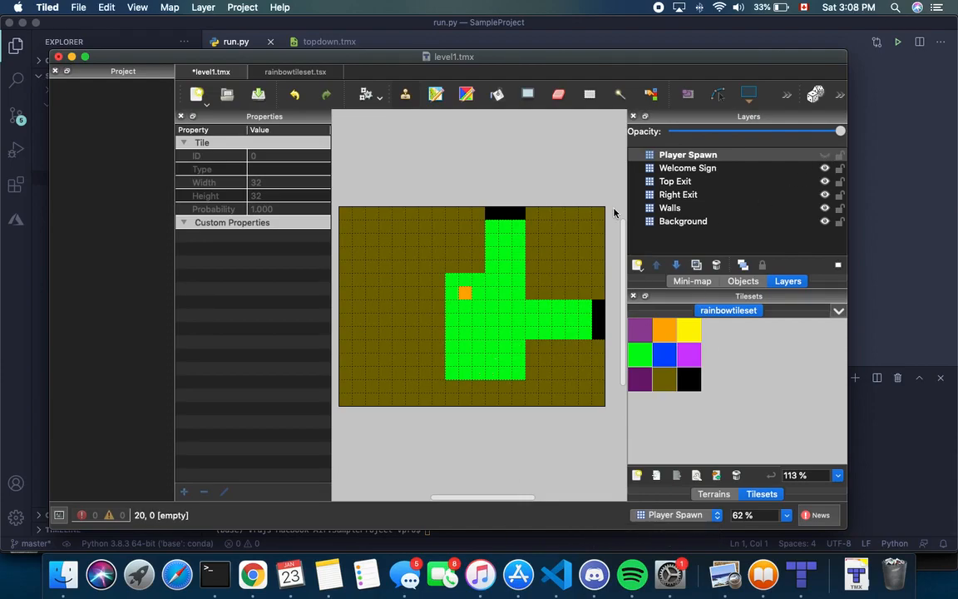
pyautogui.click(698, 158)
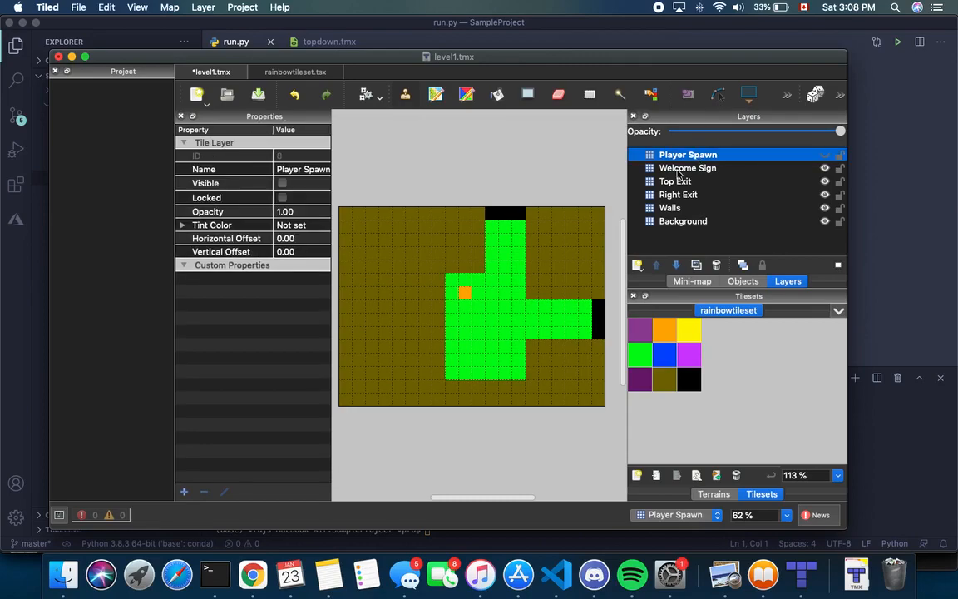
pyautogui.press('h')
pyautogui.press('h')
pyautogui.click(833, 155)
pyautogui.click(824, 155)
pyautogui.click(839, 155)
pyautogui.press('h')
pyautogui.press('h')
pyautogui.click(824, 155)
pyautogui.click(185, 493)
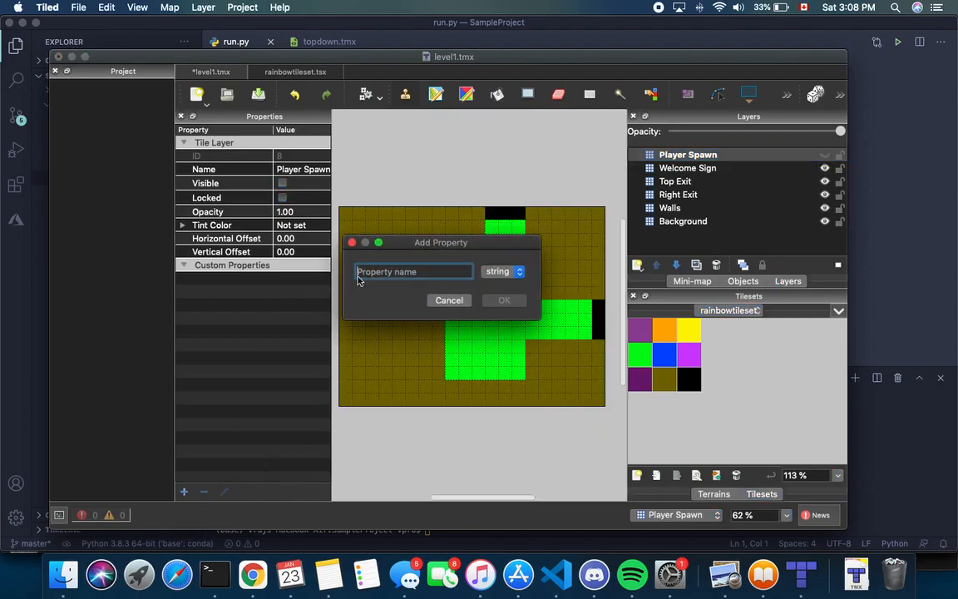
pyautogui.click(502, 272)
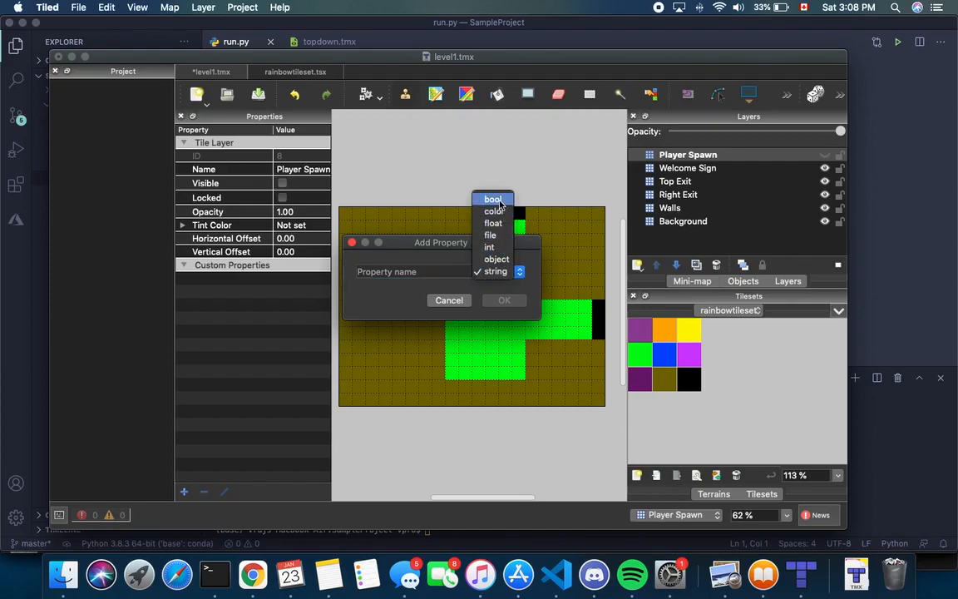
pyautogui.click(492, 246)
pyautogui.write('playerX')
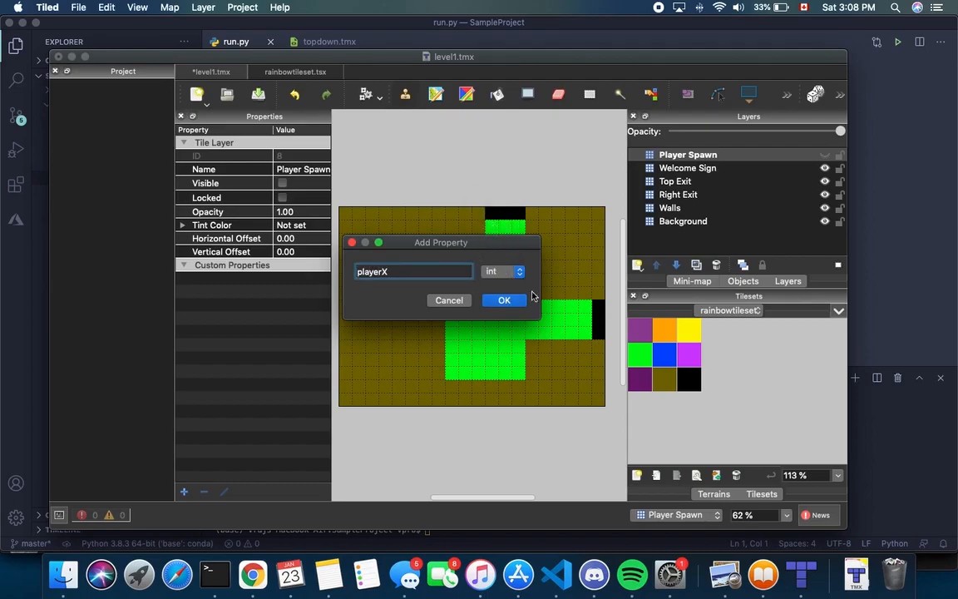
pyautogui.click(504, 300)
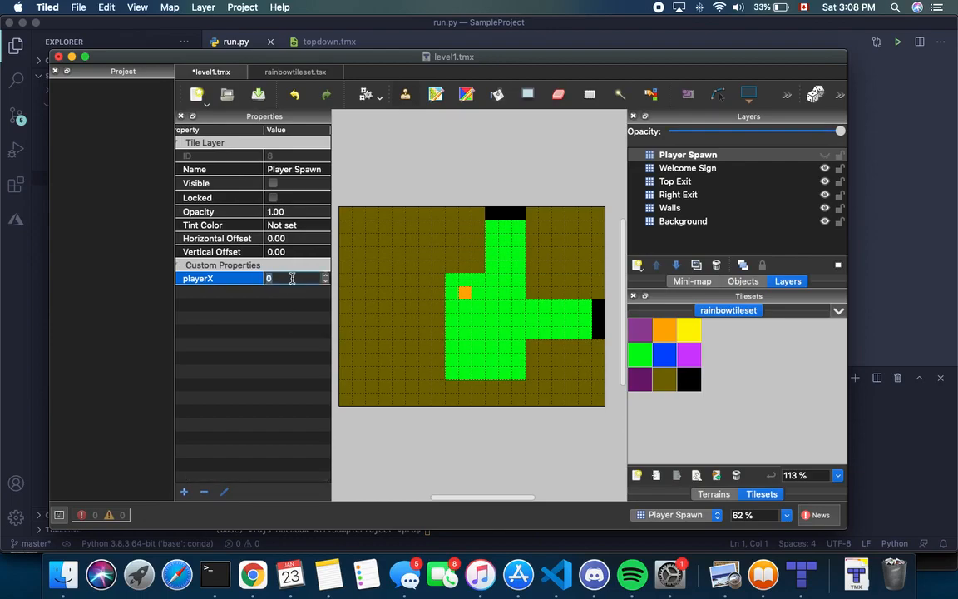
pyautogui.press('Return')
pyautogui.click(183, 491)
pyautogui.write('playerY')
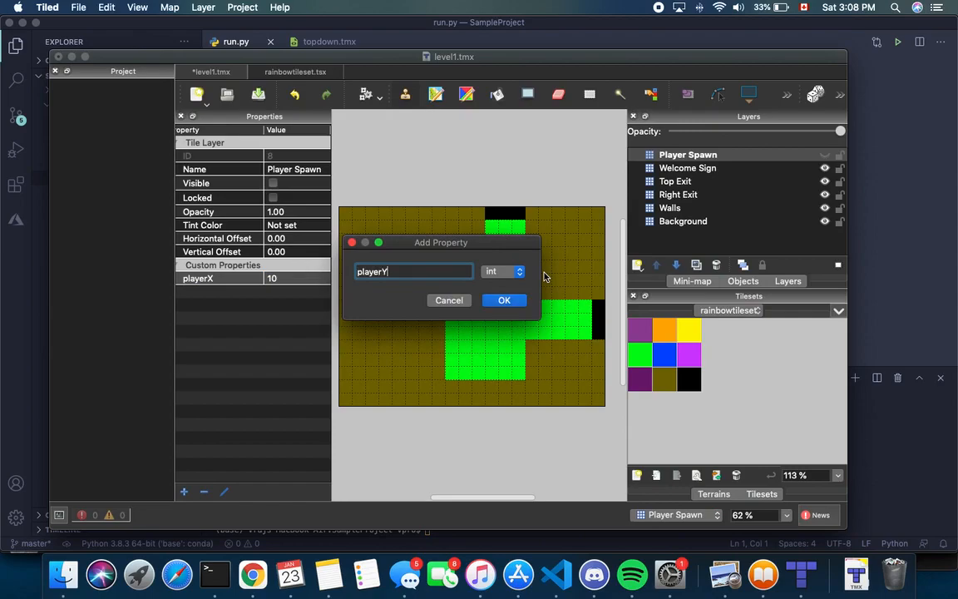
pyautogui.press('Return')
pyautogui.click(271, 291)
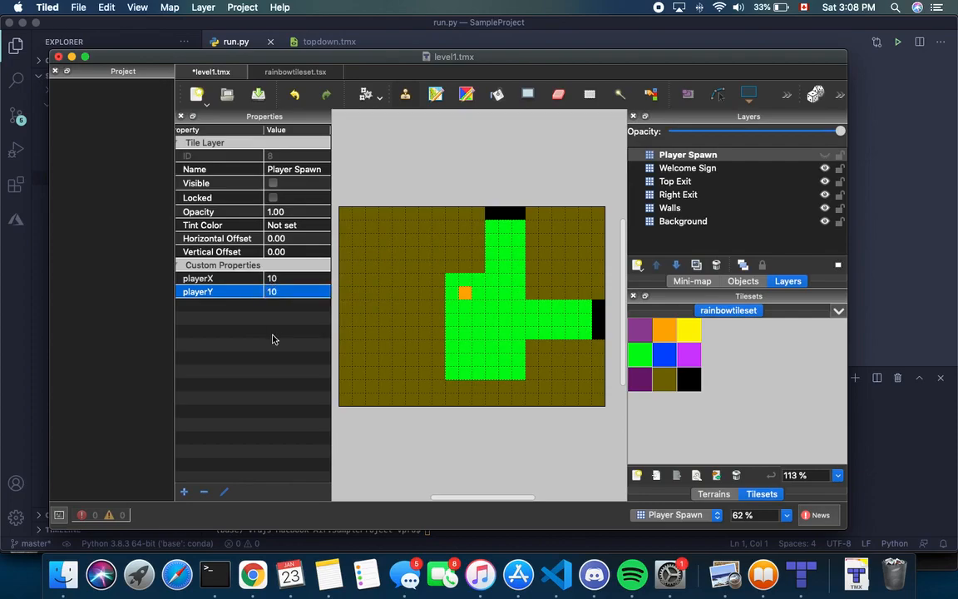
pyautogui.press('Return')
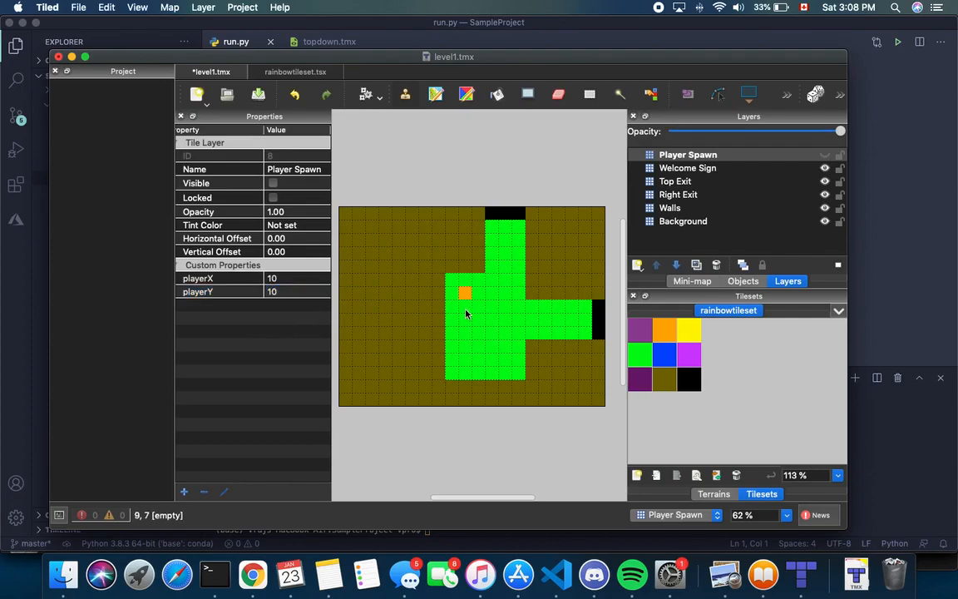
pyautogui.hscroll(-3, 466, 314)
pyautogui.hscroll(4, 466, 314)
pyautogui.hscroll(-1, 466, 313)
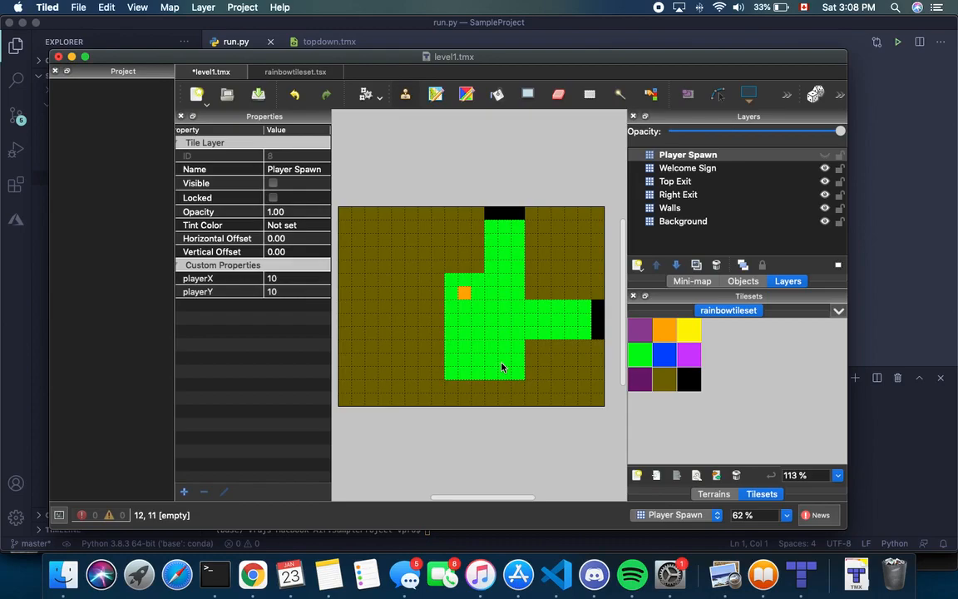
pyautogui.click(213, 291)
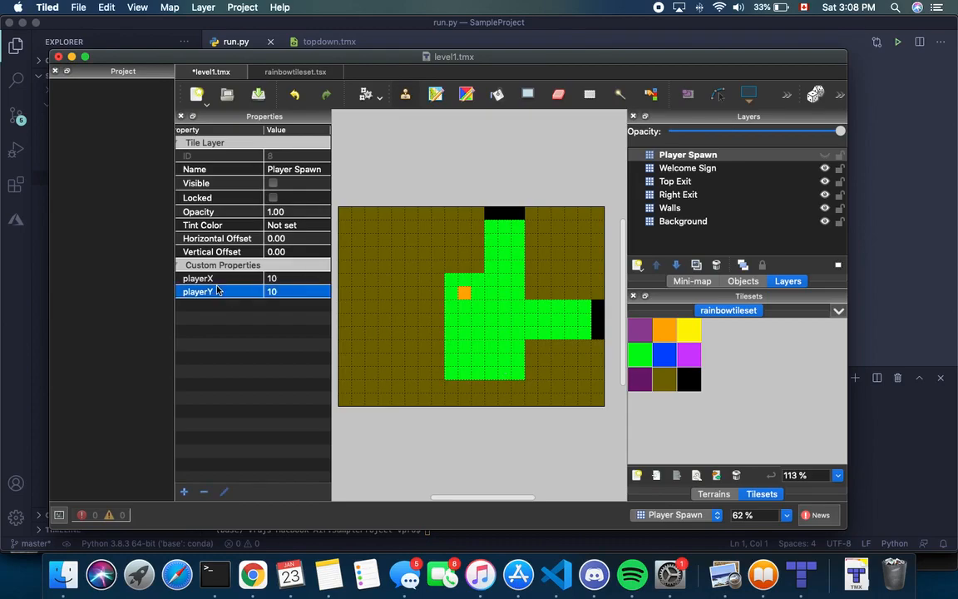
pyautogui.click(203, 492)
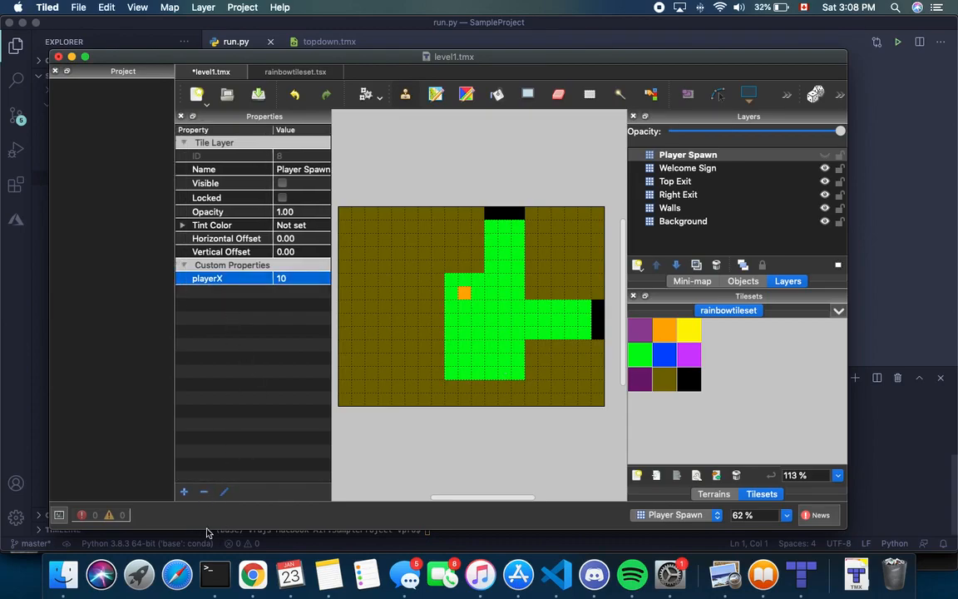
pyautogui.click(204, 492)
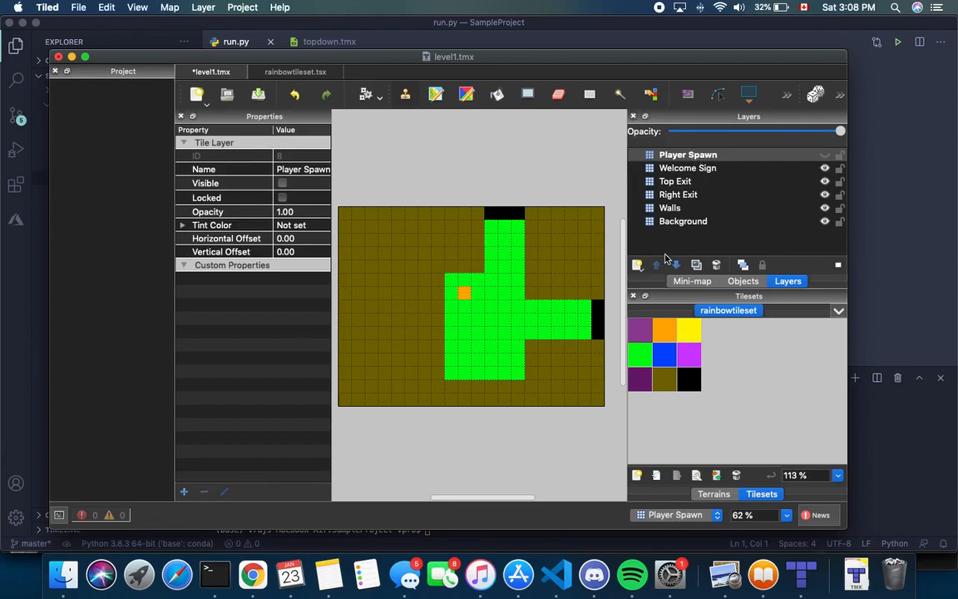
# Add a new tile layer named Enemy Spawn
pyautogui.click(637, 264)
pyautogui.click(669, 285)
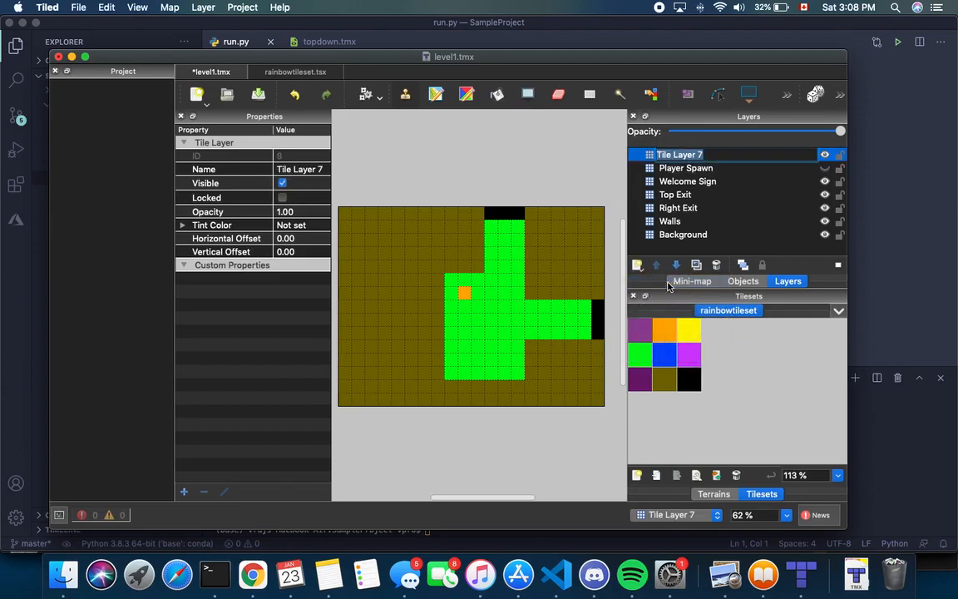
pyautogui.write('Enemy Spawn')
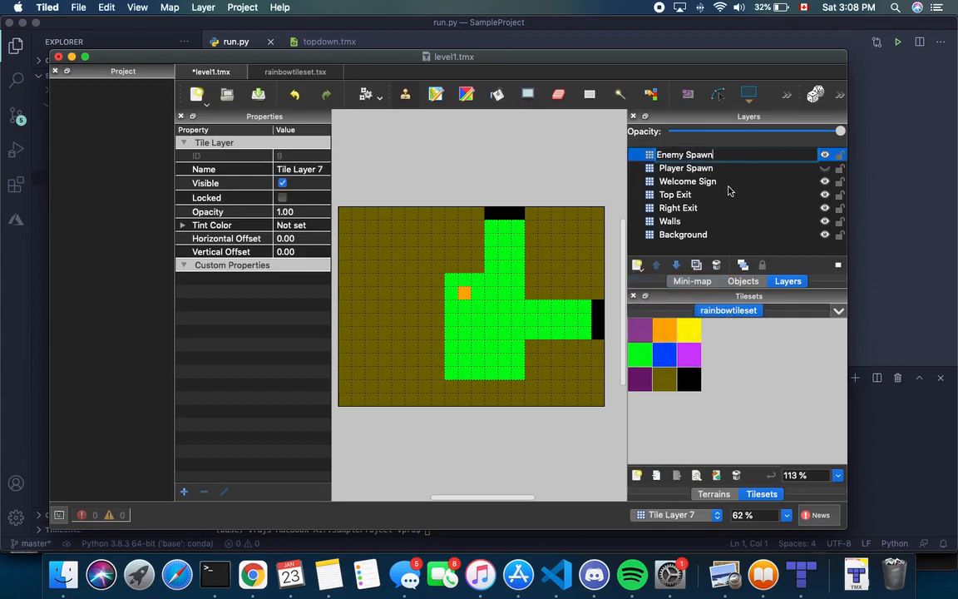
pyautogui.press('Return')
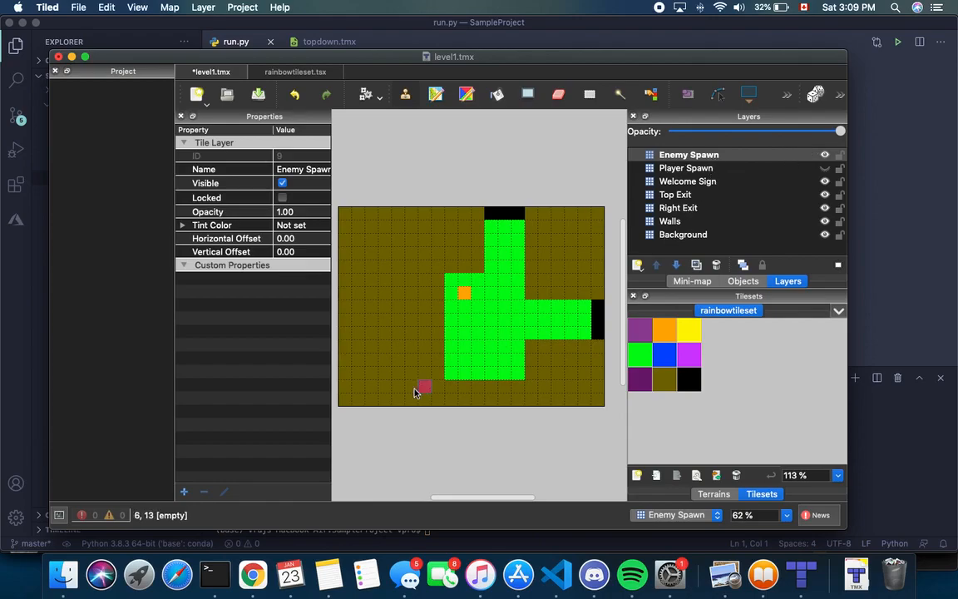
pyautogui.click(183, 493)
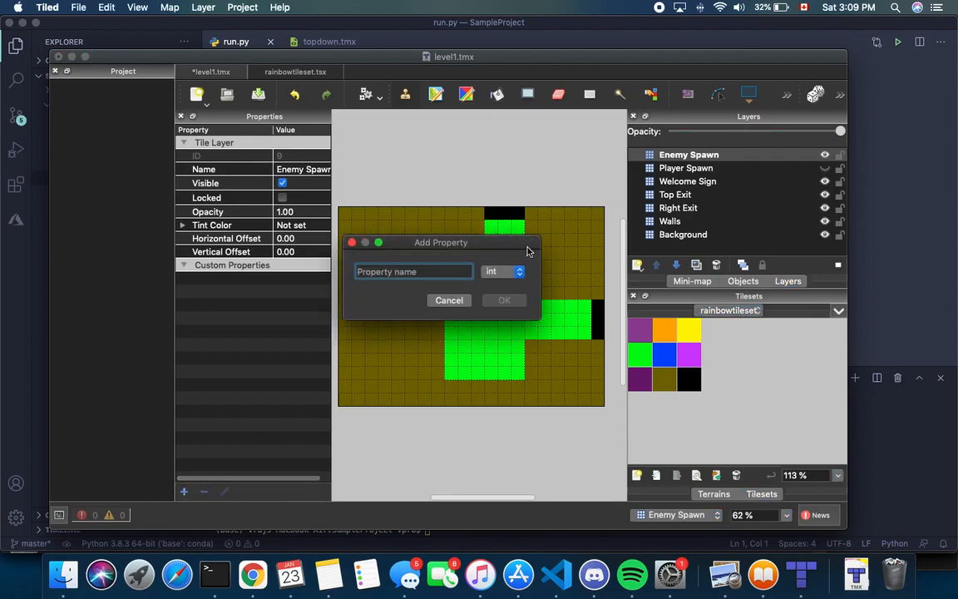
pyautogui.click(447, 300)
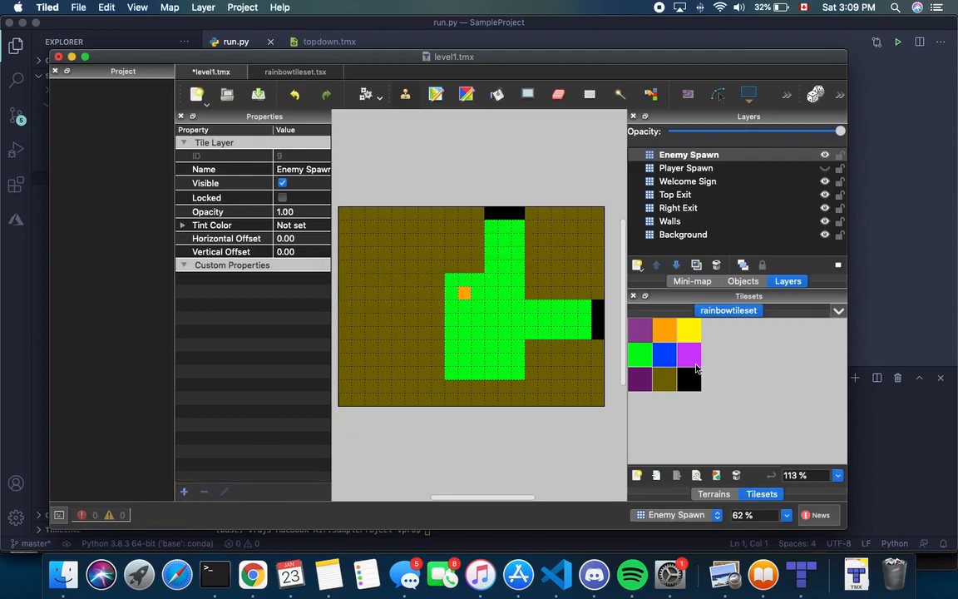
# Stamp two blue enemy spawn tiles on the green floor, then hide the Enemy Spawn layer
pyautogui.click(670, 359)
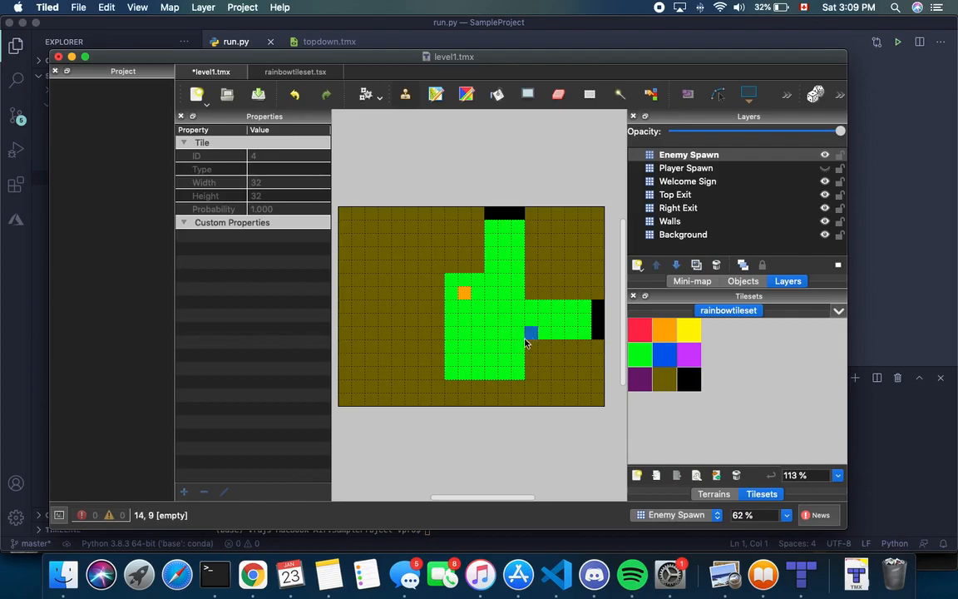
pyautogui.hscroll(2, 522, 347)
pyautogui.scroll(1, 523, 347)
pyautogui.hscroll(-1, 522, 347)
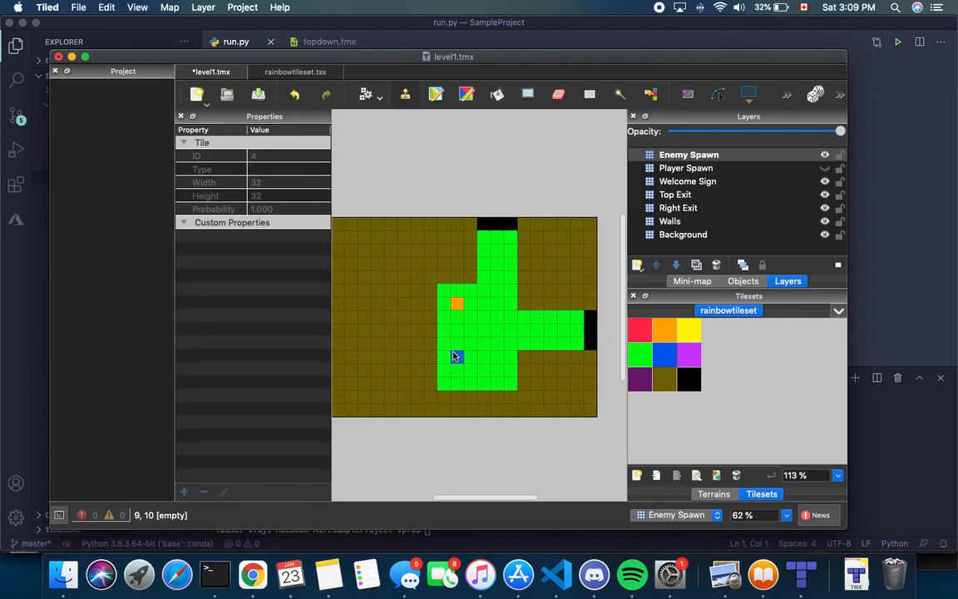
pyautogui.click(824, 168)
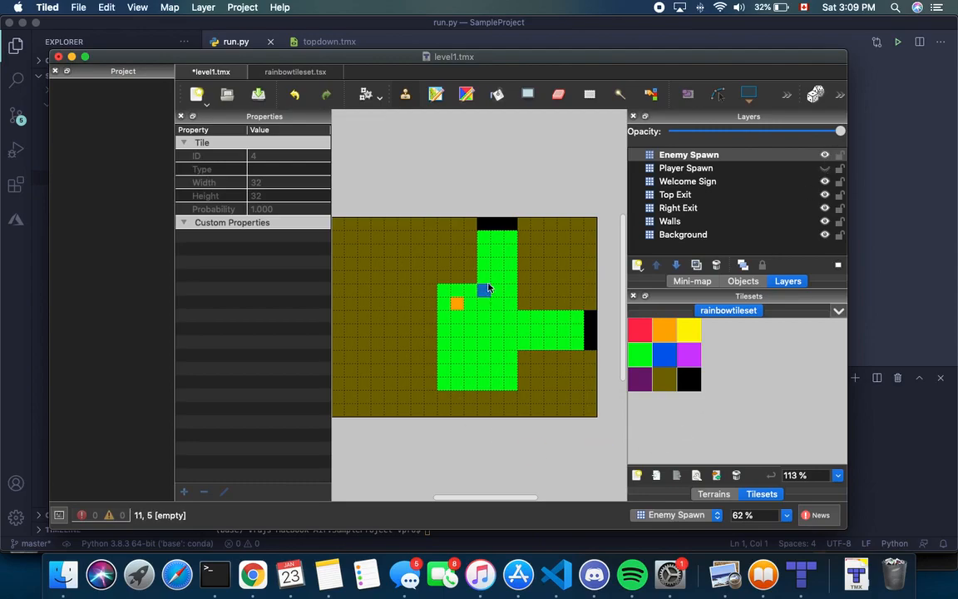
pyautogui.click(498, 257)
pyautogui.click(552, 333)
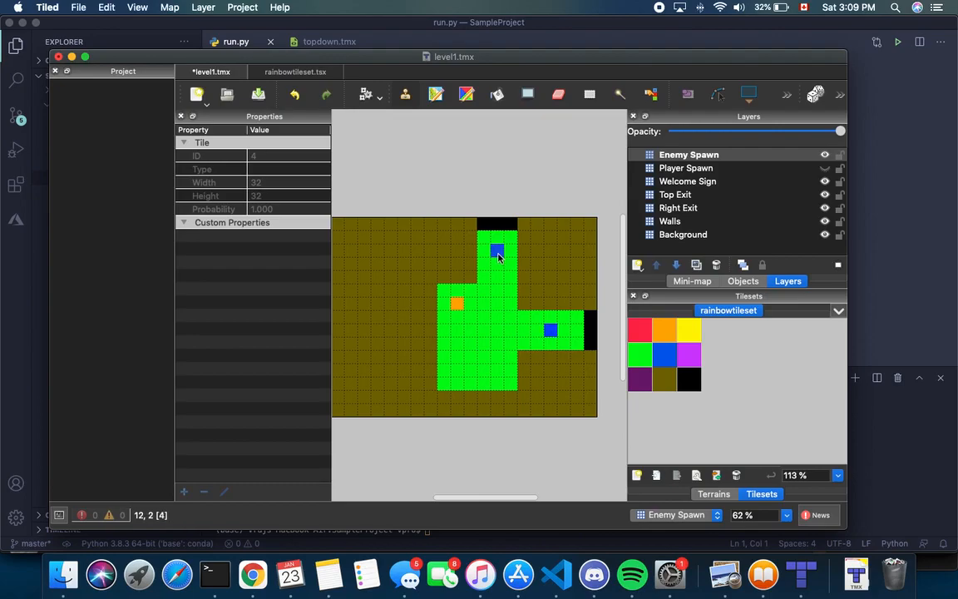
pyautogui.click(825, 155)
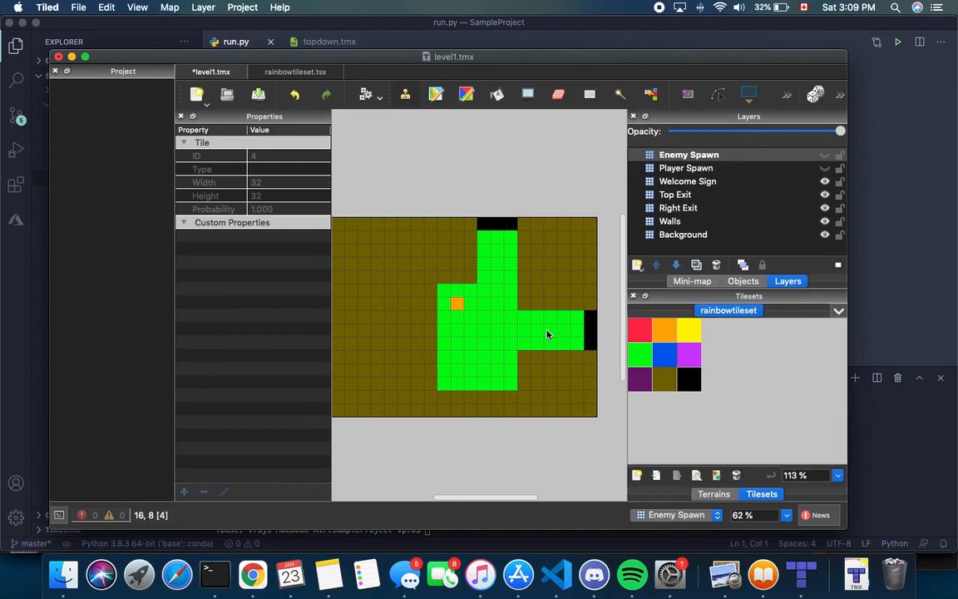
# Rename the Enemy Spawn layer to slime_spawn
pyautogui.click(697, 158)
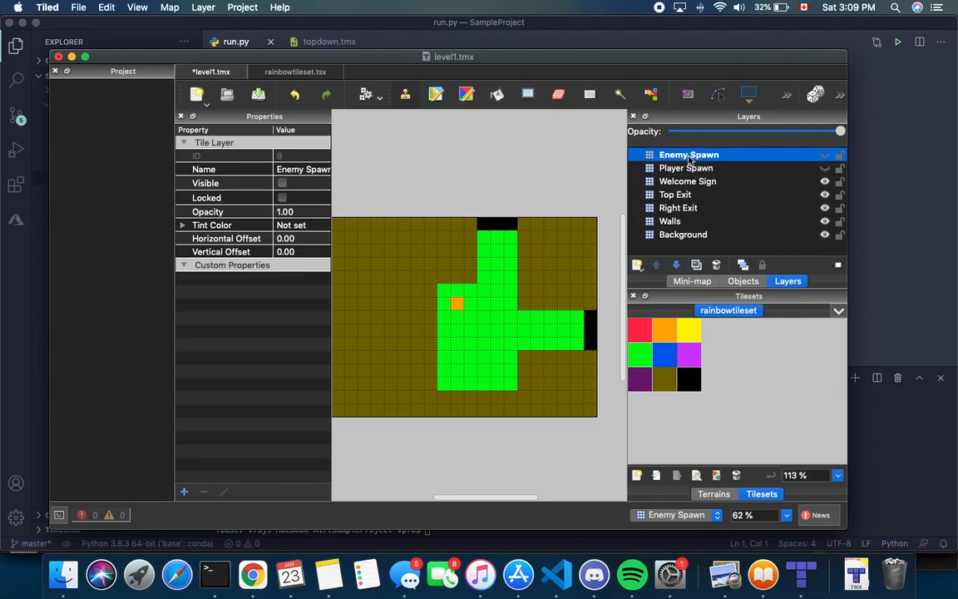
pyautogui.doubleClick(688, 158)
pyautogui.click(689, 158)
pyautogui.press('BackSpace')
pyautogui.press('BackSpace')
pyautogui.press('BackSpace')
pyautogui.press('BackSpace')
pyautogui.press('BackSpace')
pyautogui.press('BackSpace')
pyautogui.write('slime_spawn')
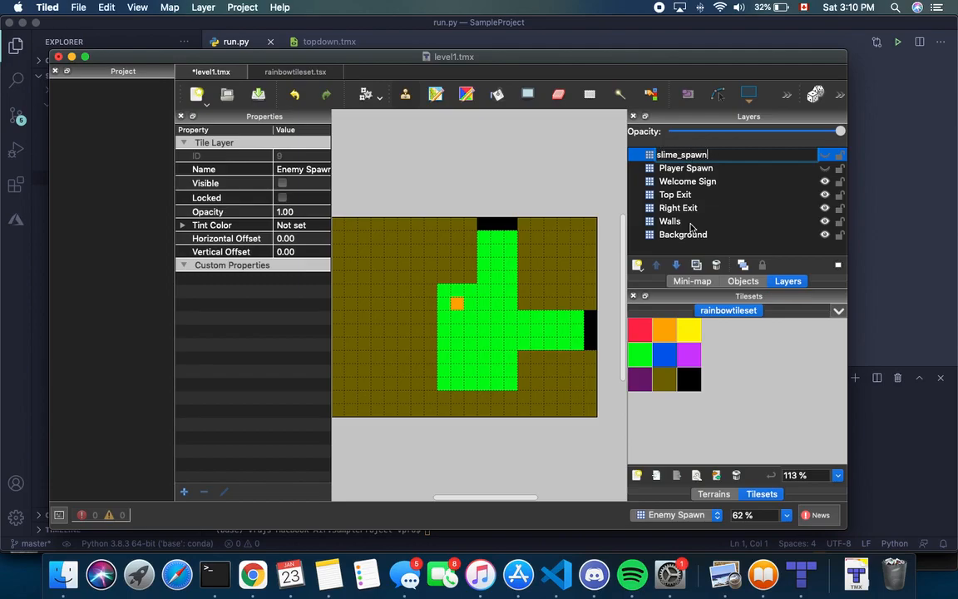
pyautogui.press('Return')
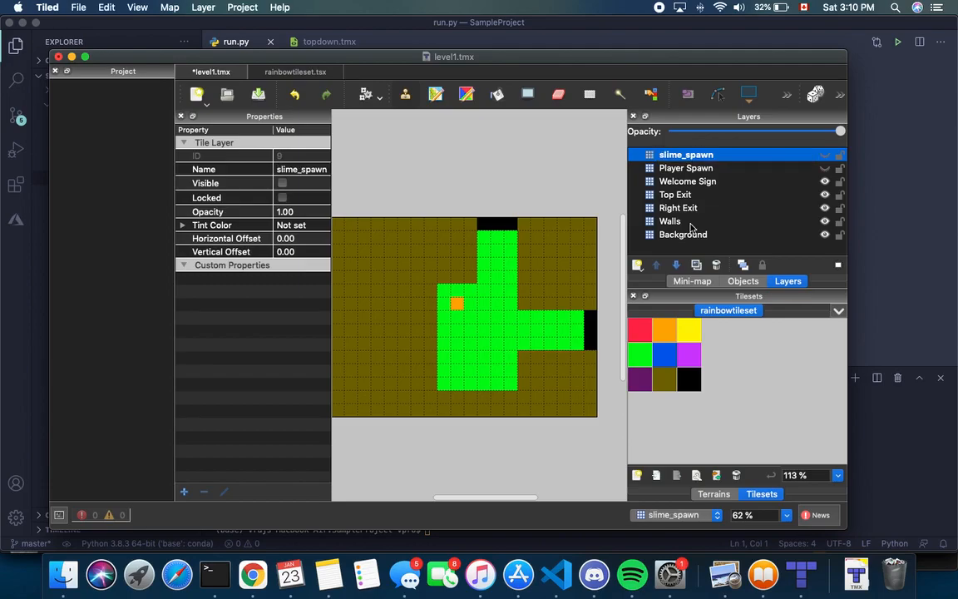
# Rename the Player Spawn layer to player_spawn in its Properties
pyautogui.rightClick(695, 169)
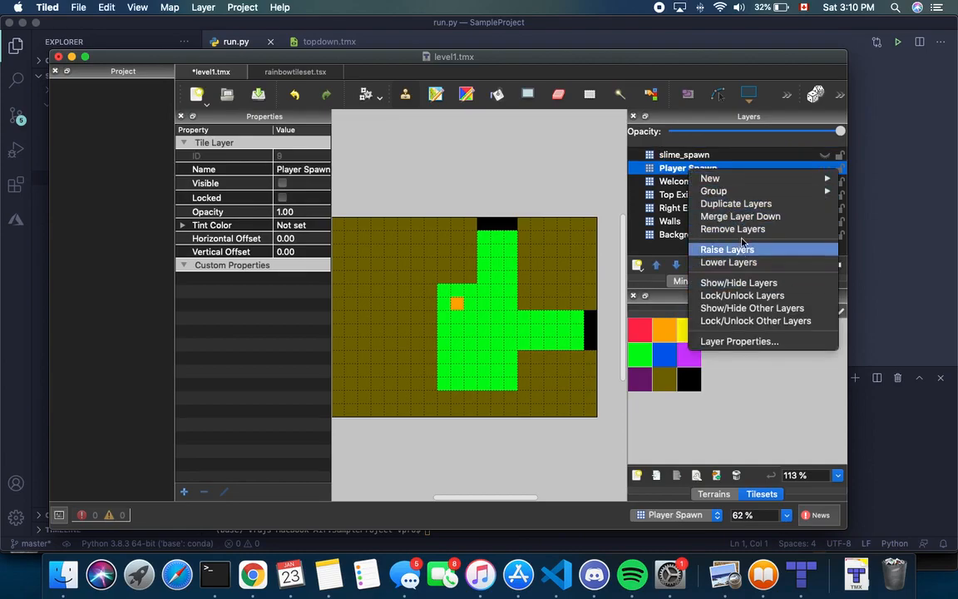
pyautogui.click(301, 160)
pyautogui.click(310, 169)
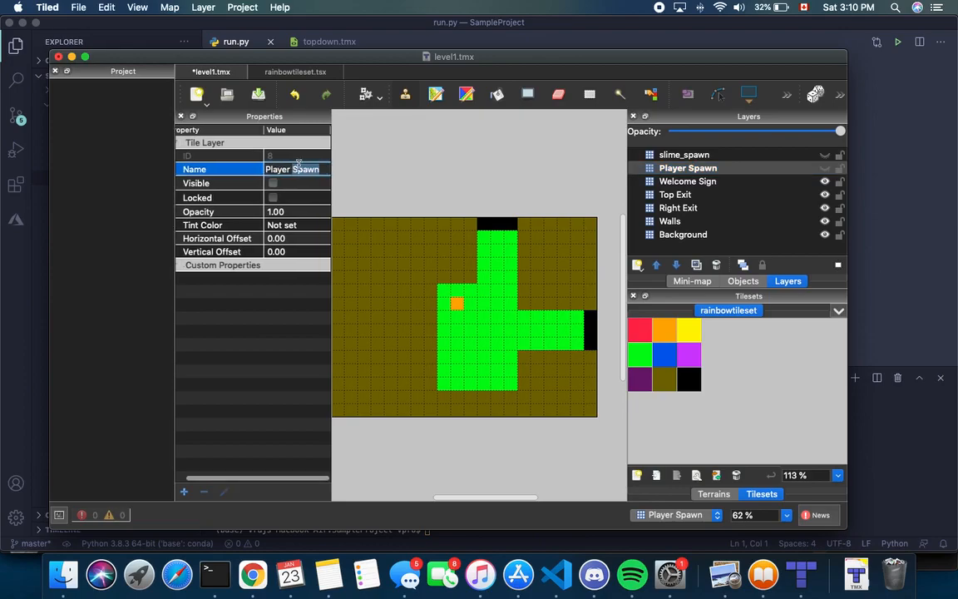
pyautogui.press('BackSpace')
pyautogui.press('BackSpace')
pyautogui.press('BackSpace')
pyautogui.press('BackSpace')
pyautogui.press('BackSpace')
pyautogui.press('BackSpace')
pyautogui.press('BackSpace')
pyautogui.press('BackSpace')
pyautogui.press('BackSpace')
pyautogui.press('BackSpace')
pyautogui.press('BackSpace')
pyautogui.press('BackSpace')
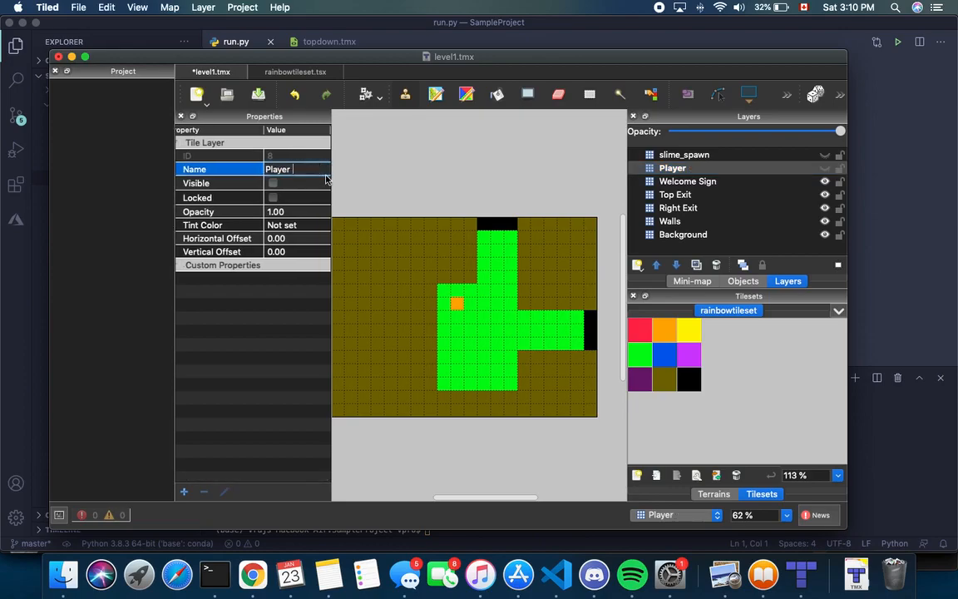
pyautogui.write('player_spawn')
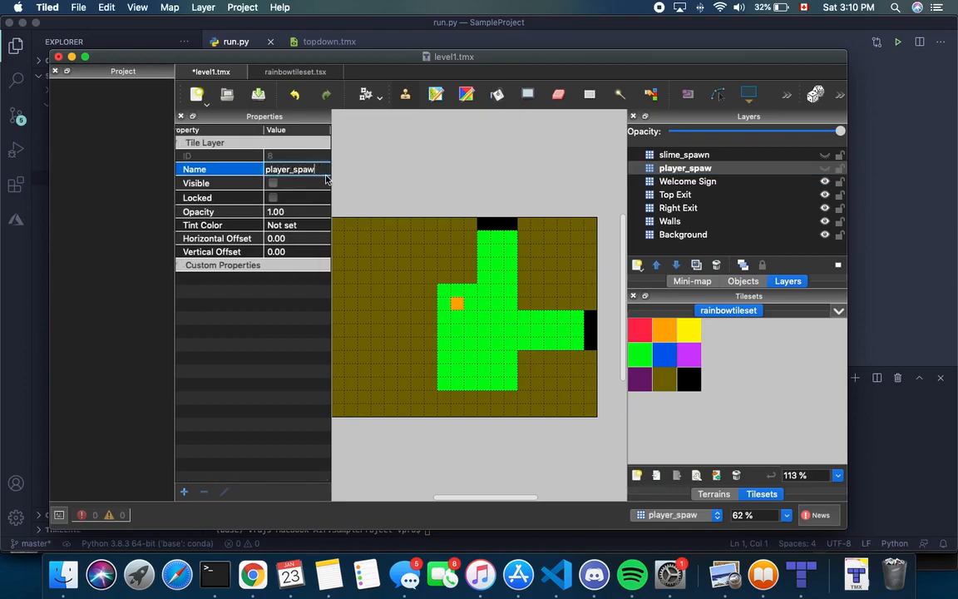
pyautogui.press('Return')
# Check the properties of the renamed player_spawn and slime_spawn layers
pyautogui.click(709, 194)
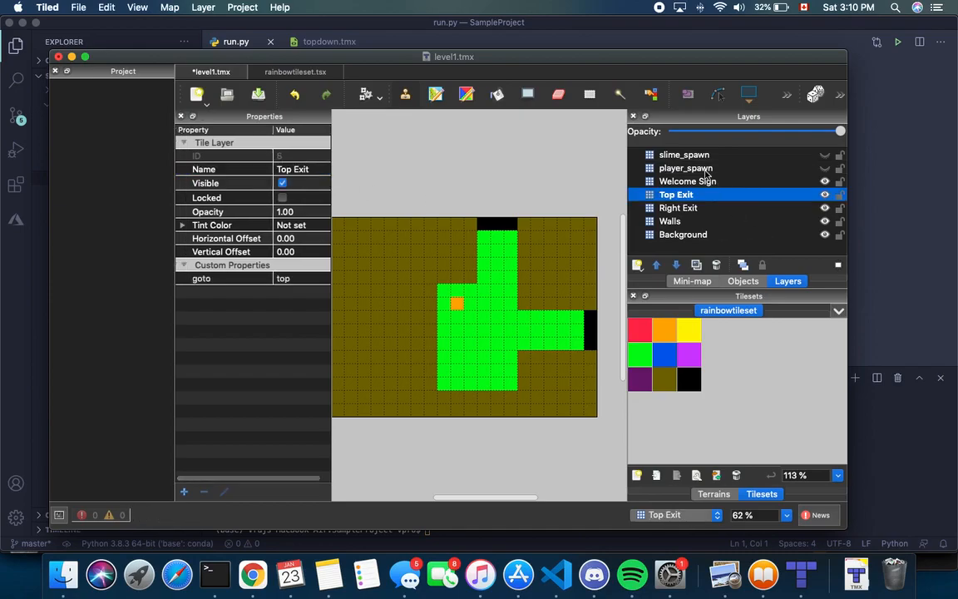
pyautogui.click(644, 167)
pyautogui.click(663, 155)
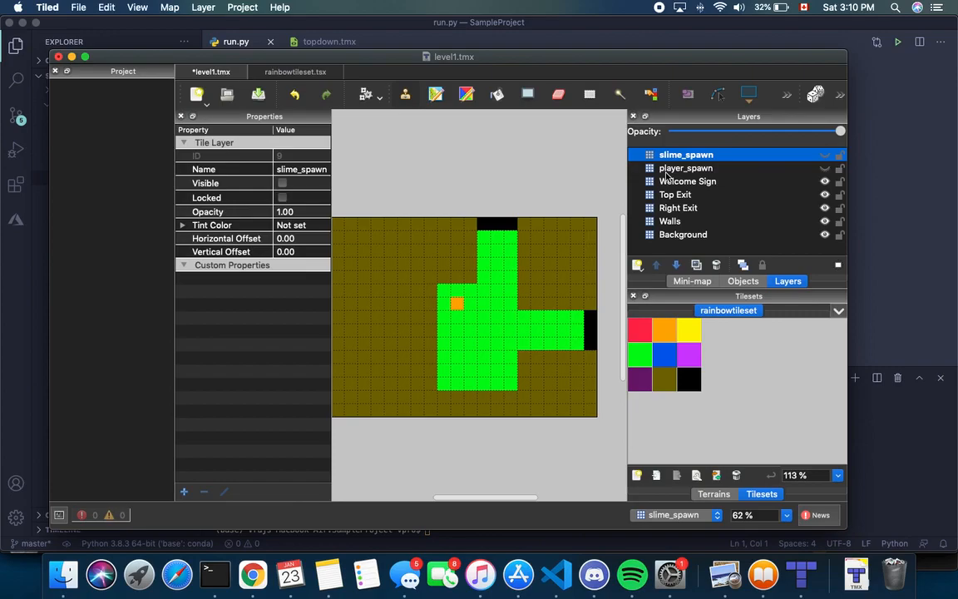
pyautogui.click(703, 168)
pyautogui.click(708, 156)
# Add a goblin_spawn tile layer with one purple spawn tile, then hide it
pyautogui.click(637, 265)
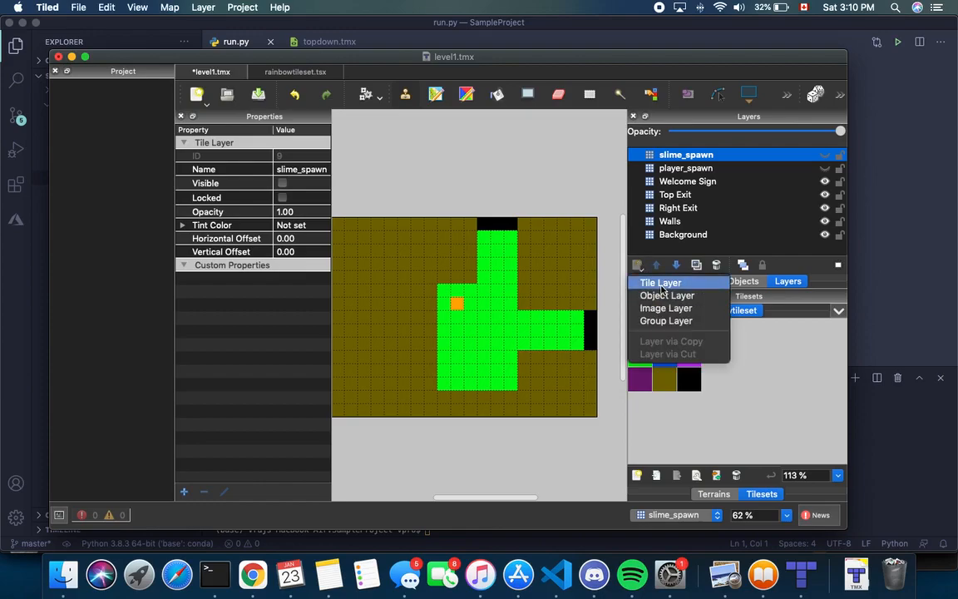
pyautogui.click(670, 287)
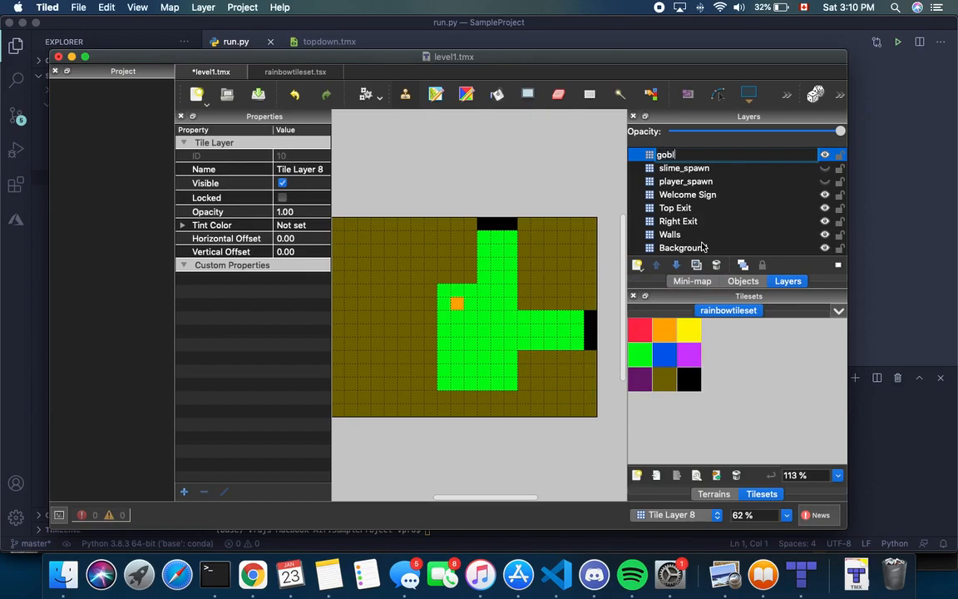
pyautogui.write('goblin_spawn')
pyautogui.press('Return')
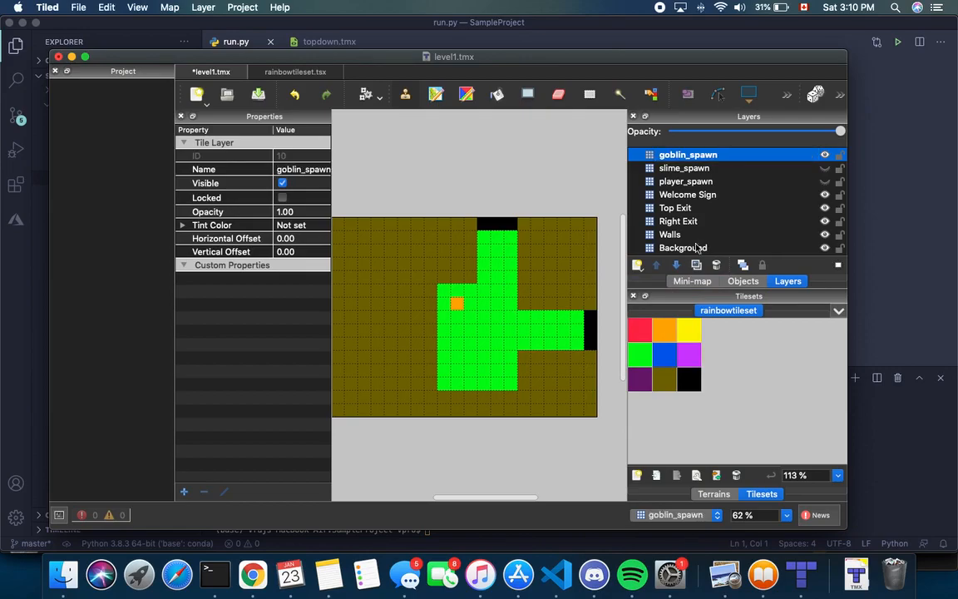
pyautogui.click(689, 356)
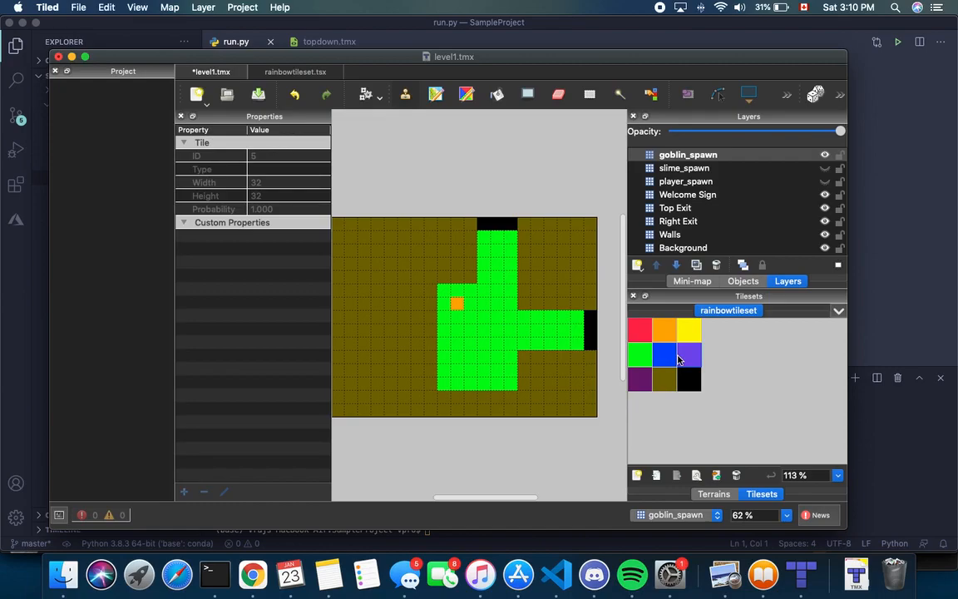
pyautogui.click(457, 296)
pyautogui.click(824, 158)
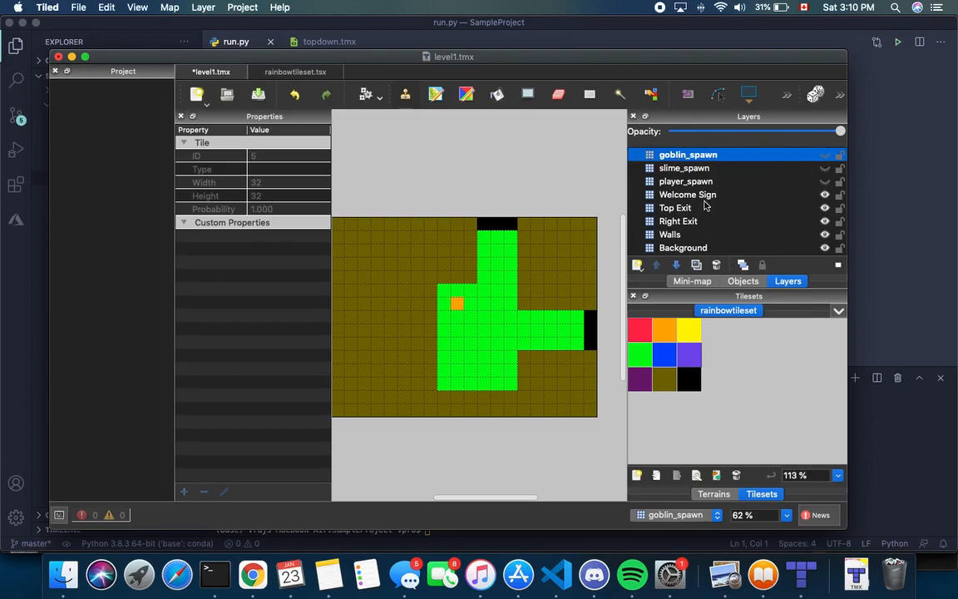
# Save level1.tmx
pyautogui.hscroll(1, 561, 311)
pyautogui.scroll(-1, 562, 311)
pyautogui.hscroll(-1, 561, 311)
pyautogui.hscroll(1, 561, 311)
pyautogui.scroll(1, 561, 311)
pyautogui.hscroll(-1, 561, 311)
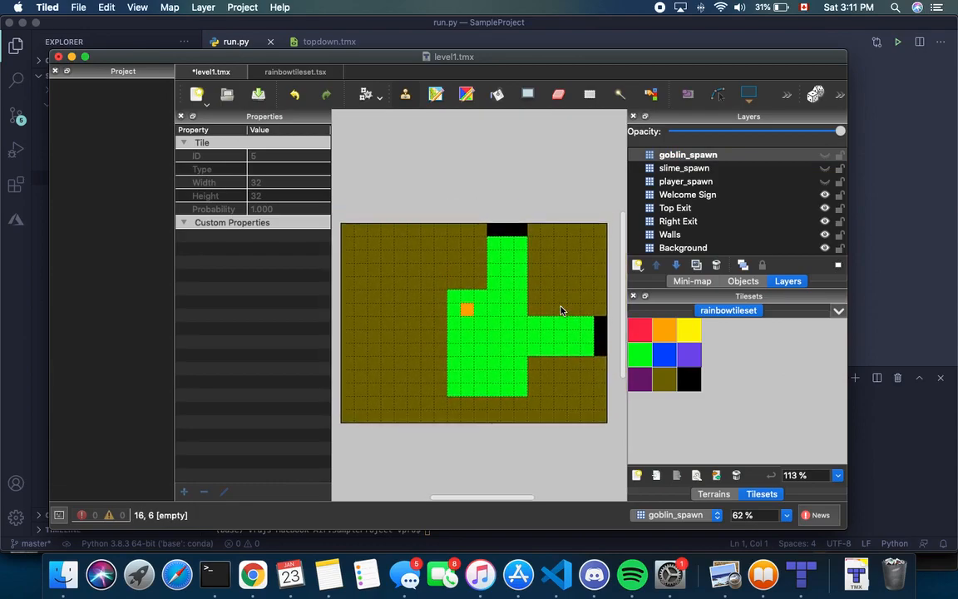
pyautogui.press('super+s')
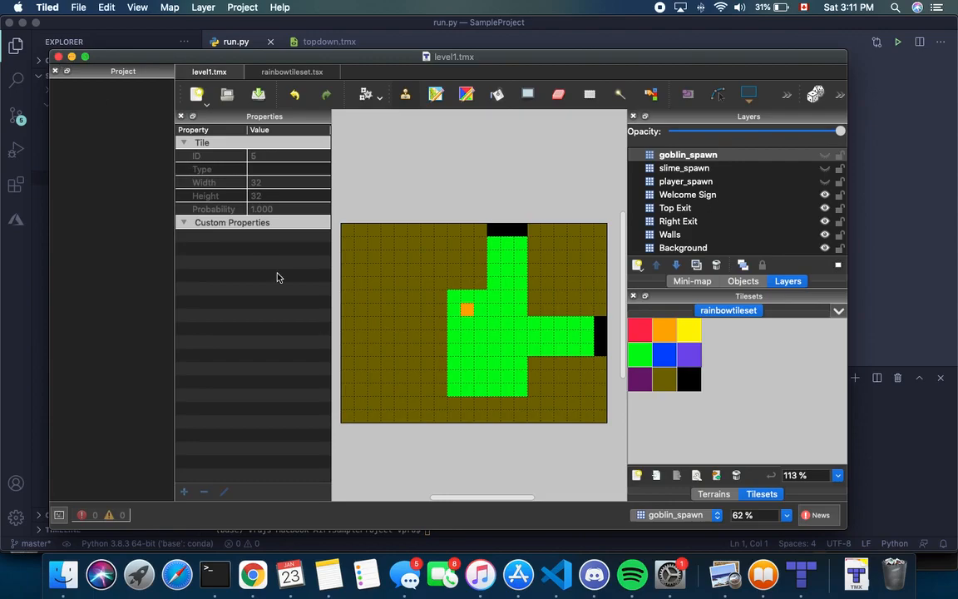
# Keep goblin_spawn as the active painting layer
pyautogui.hscroll(2, 358, 256)
pyautogui.hscroll(-5, 391, 287)
pyautogui.scroll(-1, 391, 287)
pyautogui.hscroll(4, 466, 267)
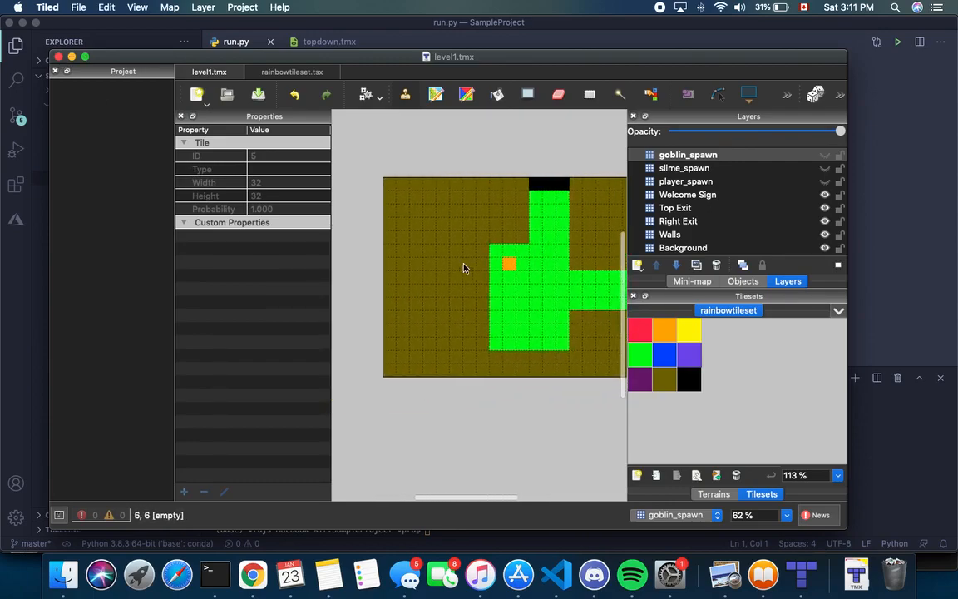
pyautogui.scroll(1, 465, 268)
pyautogui.hscroll(-1, 464, 267)
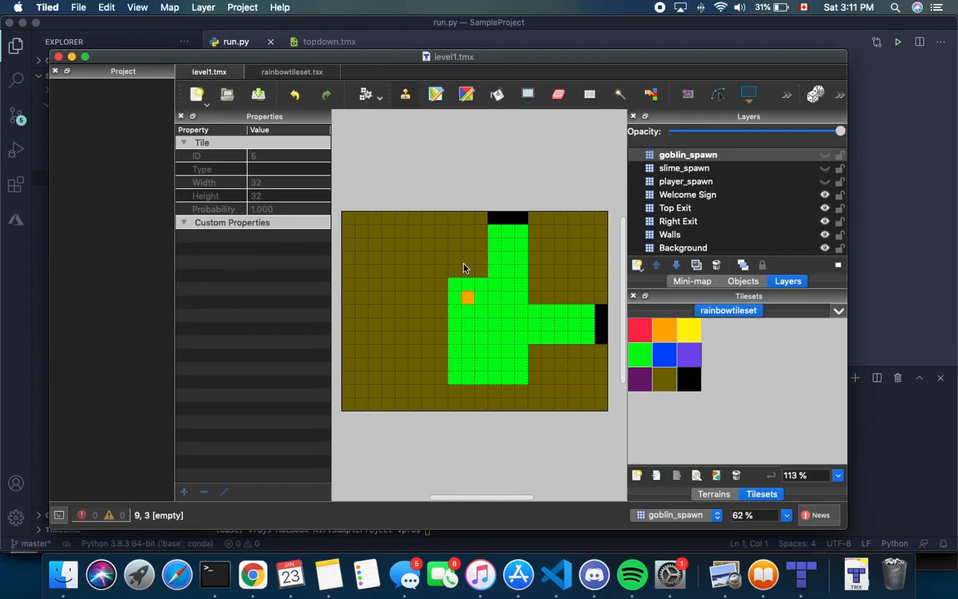
pyautogui.click(675, 515)
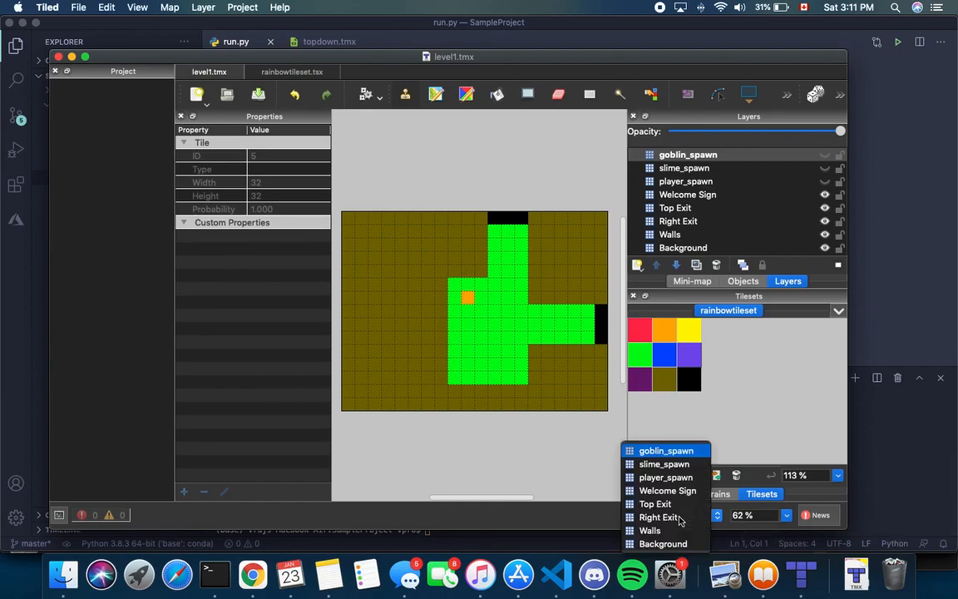
pyautogui.click(513, 510)
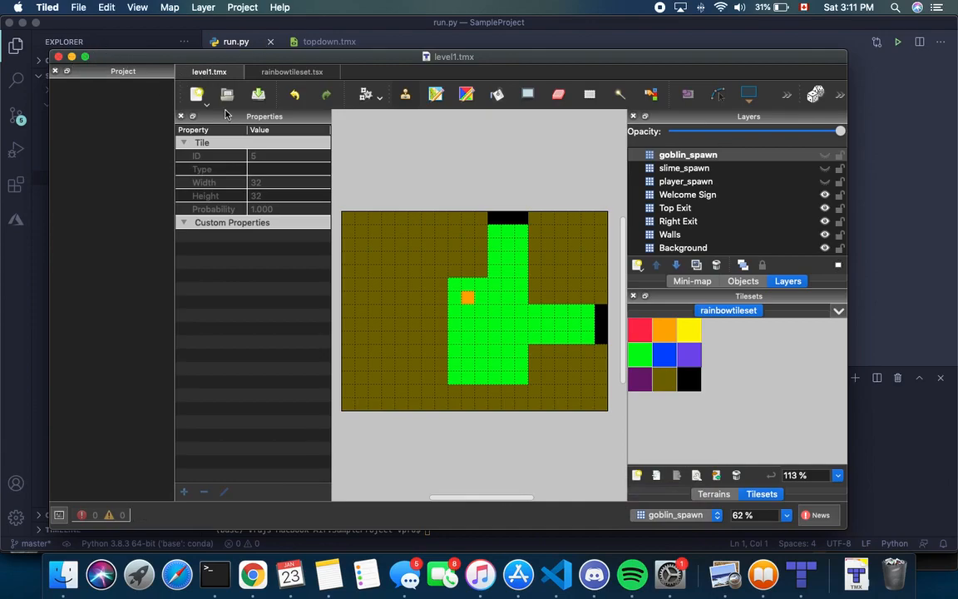
# Start a new 20×15 map with 32 px tiles and save it as level2 in resources
pyautogui.click(73, 6)
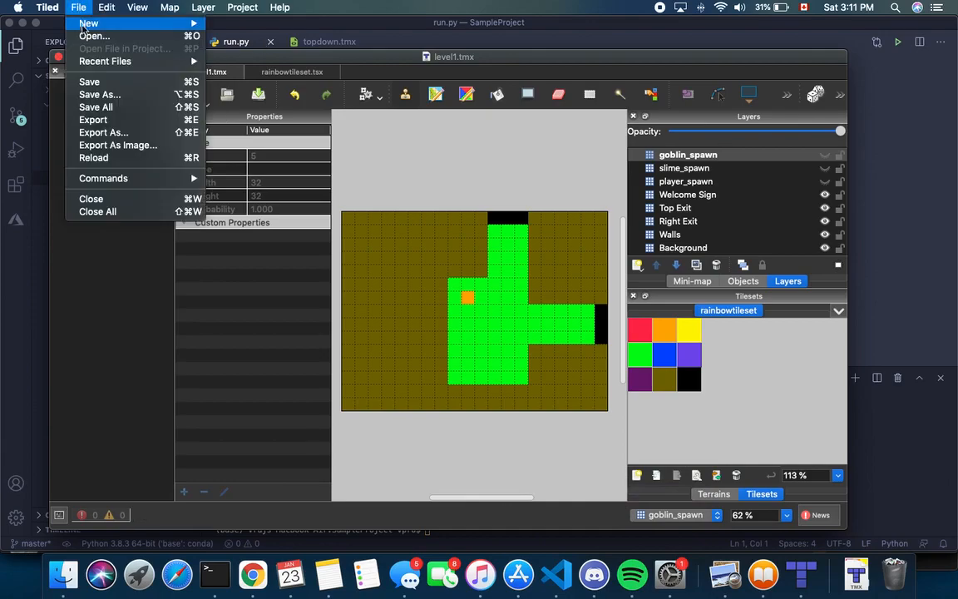
pyautogui.moveTo(83, 25)
pyautogui.click(242, 26)
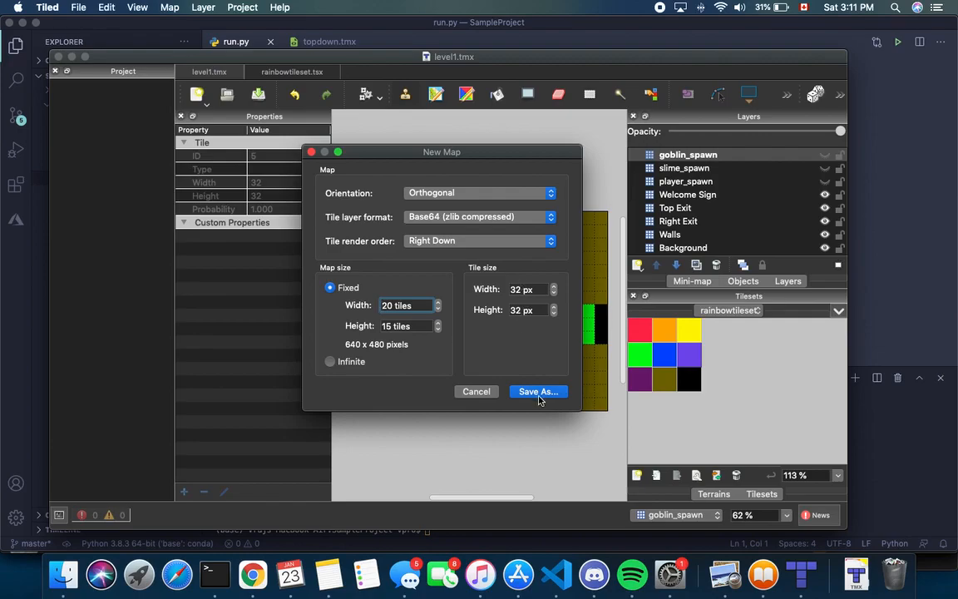
pyautogui.click(538, 391)
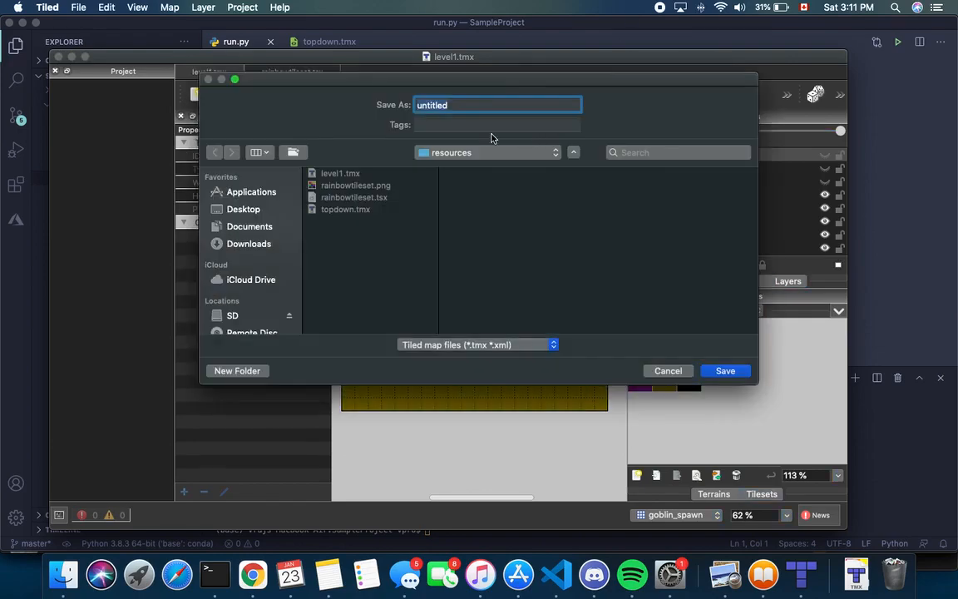
pyautogui.write('levle')
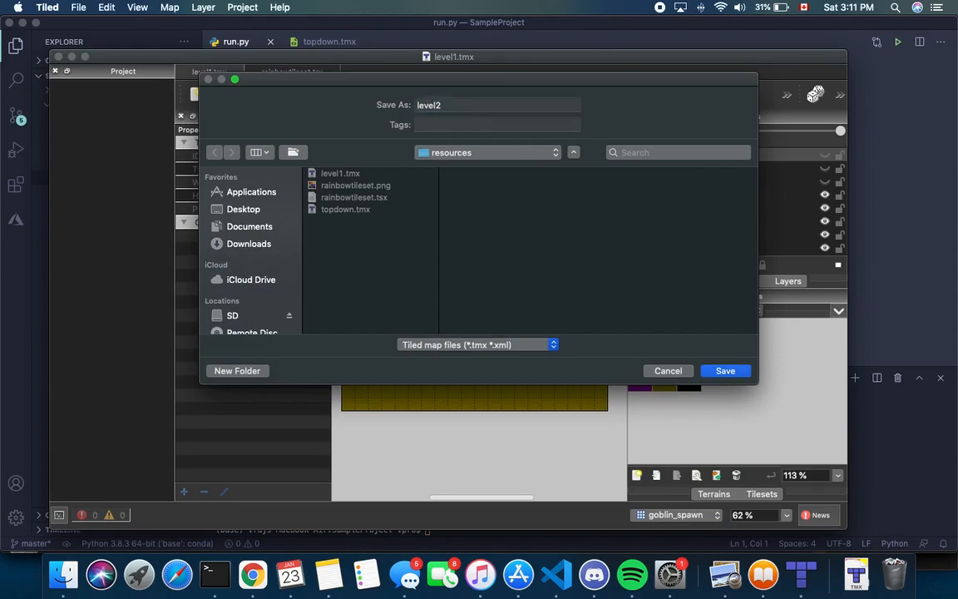
pyautogui.press('Return')
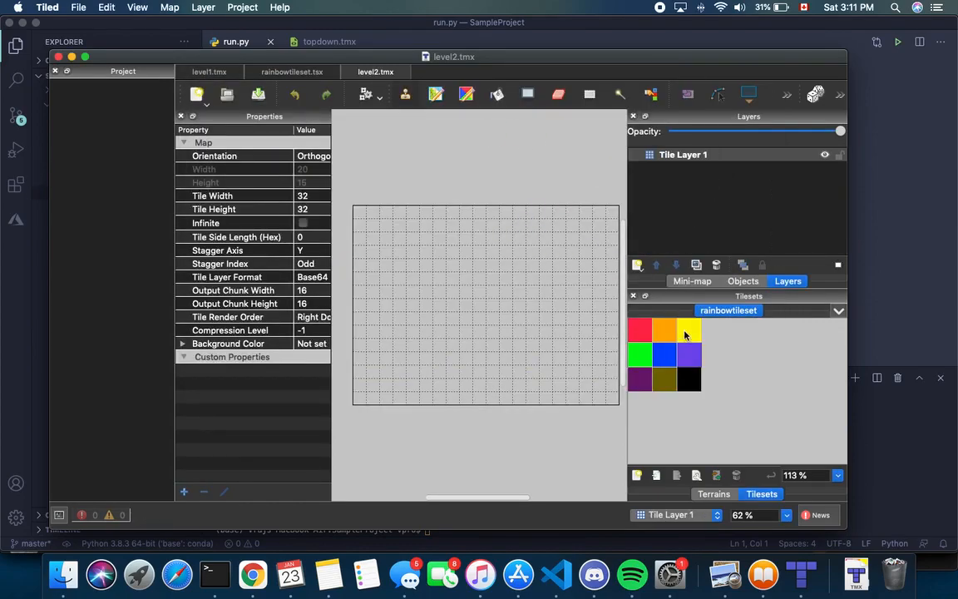
# Rename the map's only layer from Tile Layer 1 to Background
pyautogui.doubleClick(696, 154)
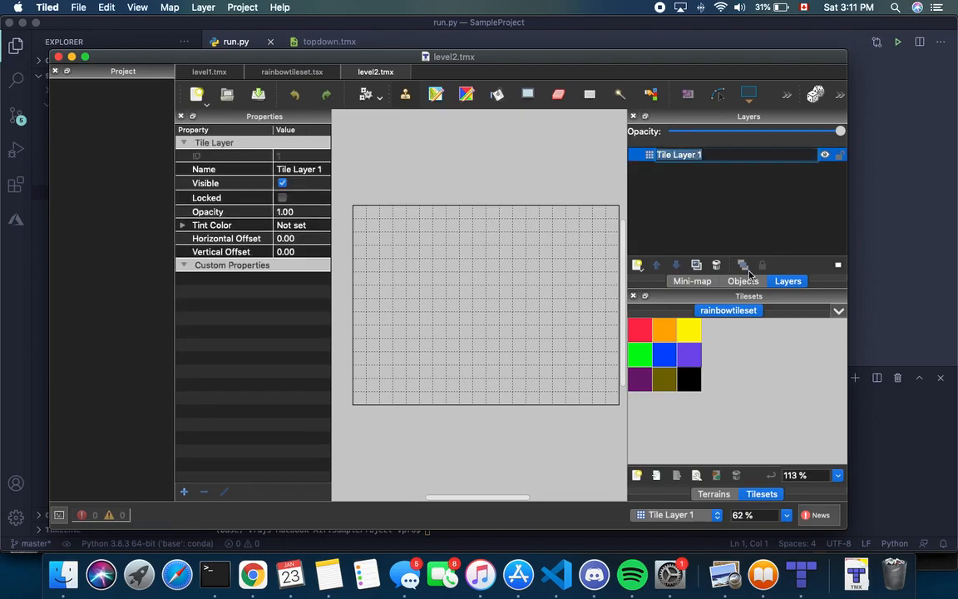
pyautogui.press('BackSpace')
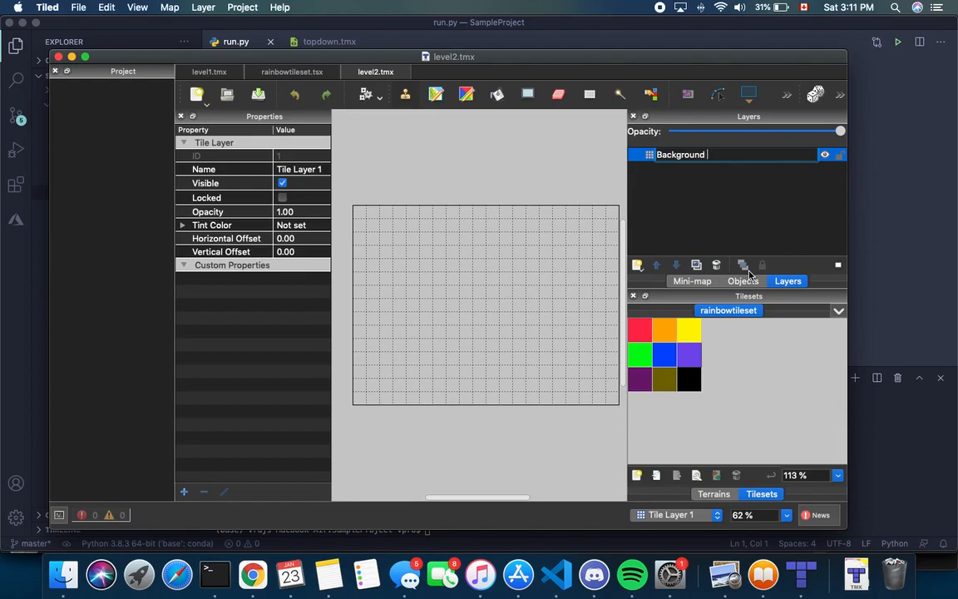
pyautogui.write('Background')
pyautogui.press('Return')
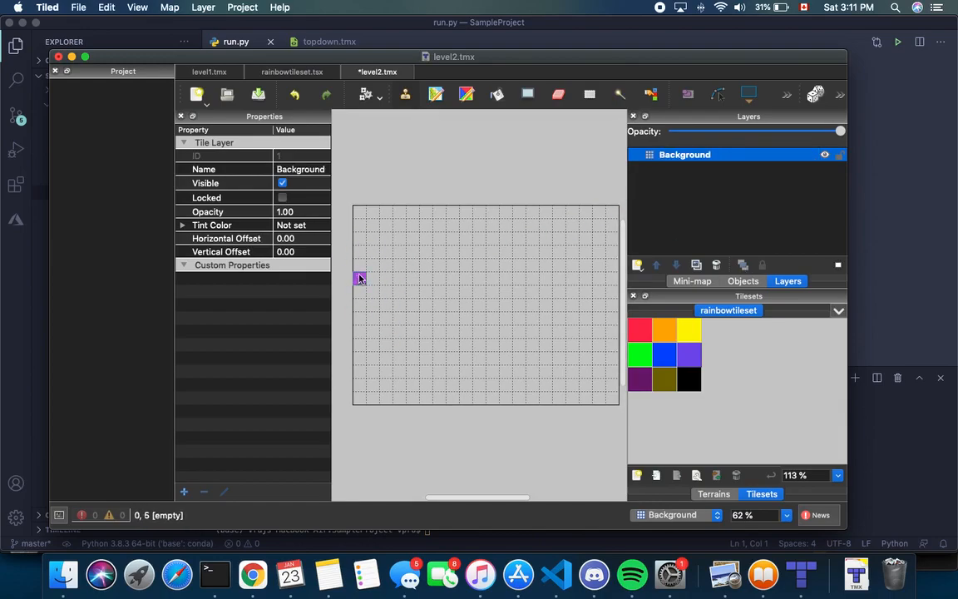
# Bucket-fill the entire Background layer with the blue tile
pyautogui.click(489, 138)
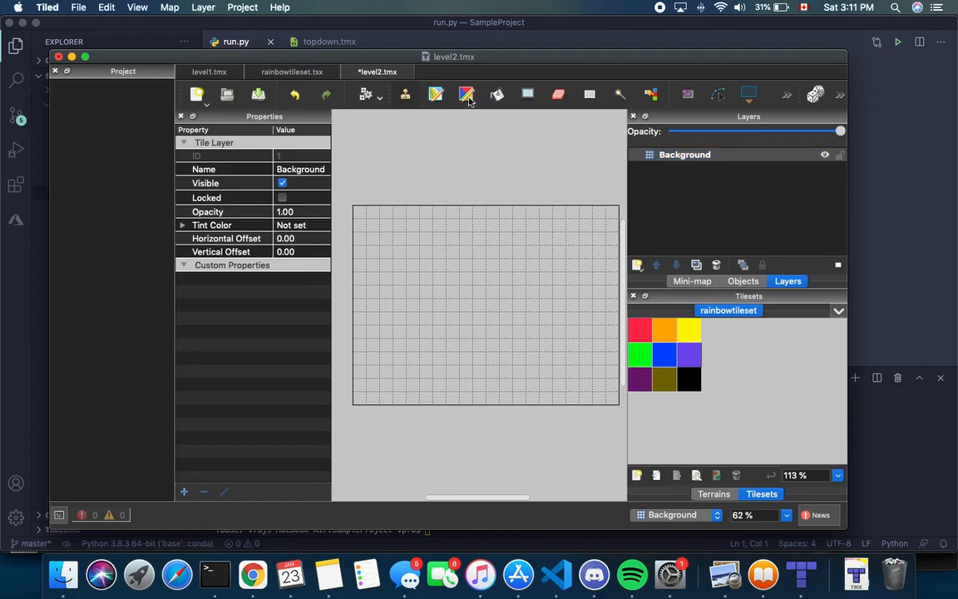
pyautogui.click(670, 355)
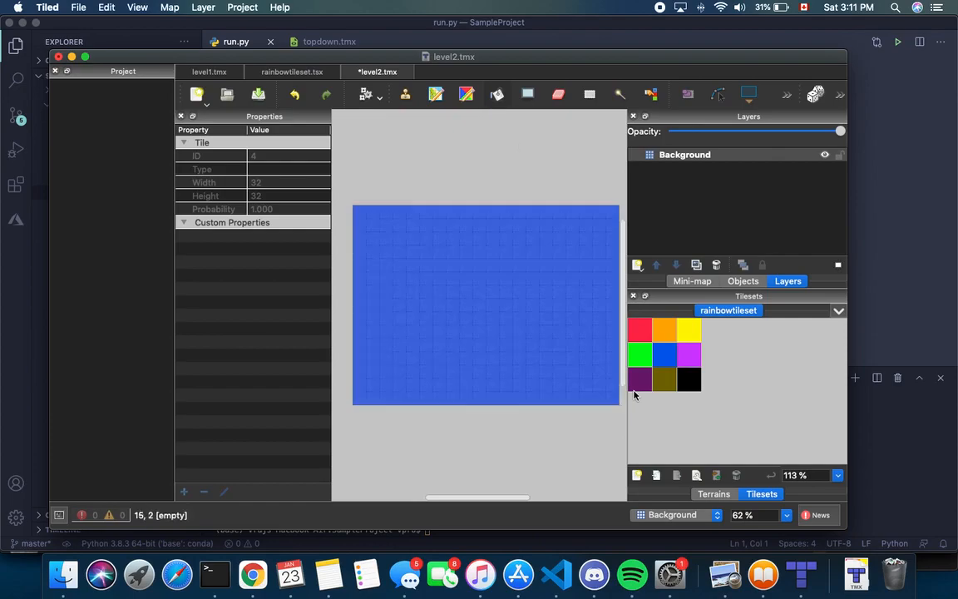
pyautogui.click(534, 327)
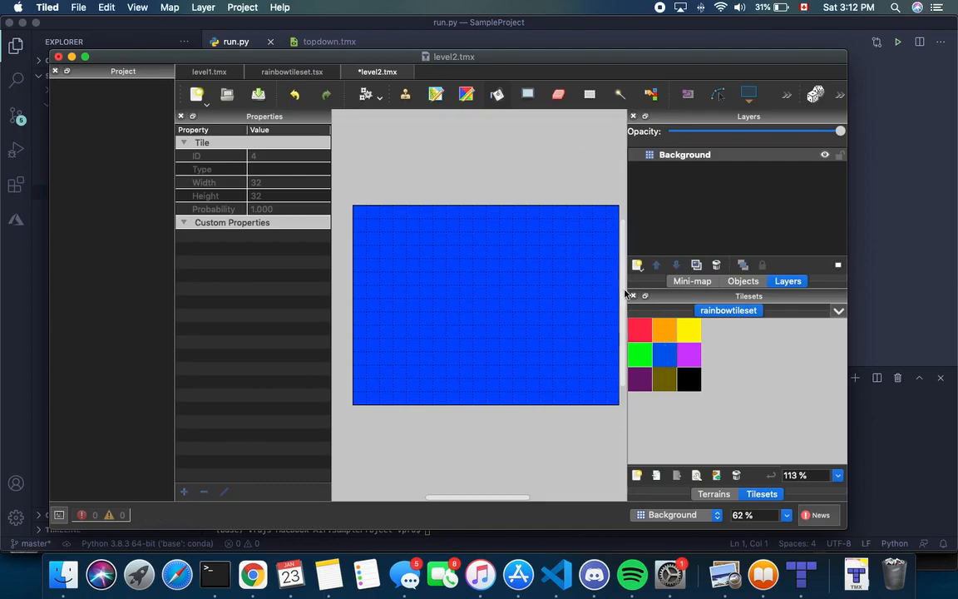
# Add a new tile layer named Ground and ready the Stamp Brush with the green tile
pyautogui.click(637, 265)
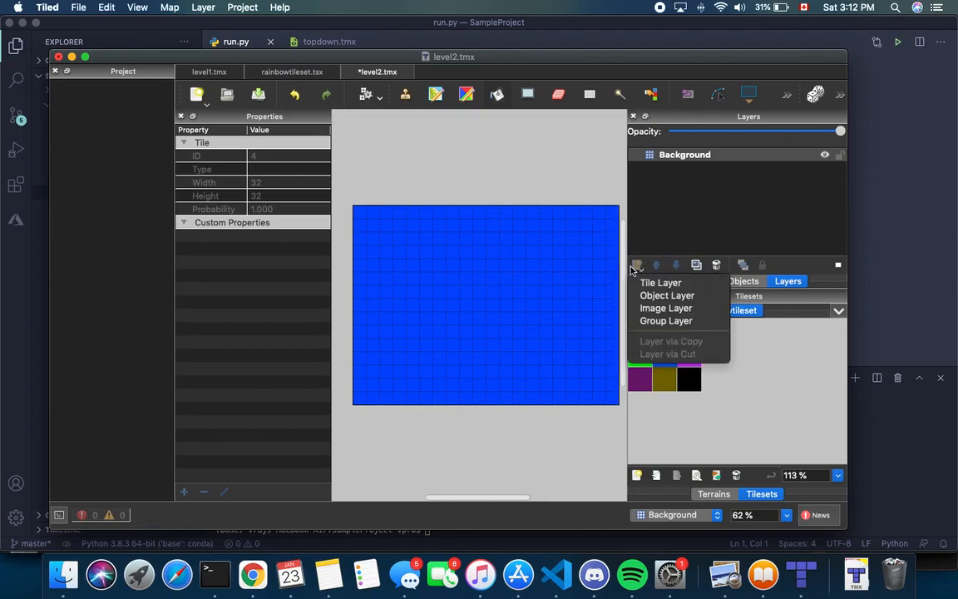
pyautogui.click(661, 281)
pyautogui.press('BackSpace')
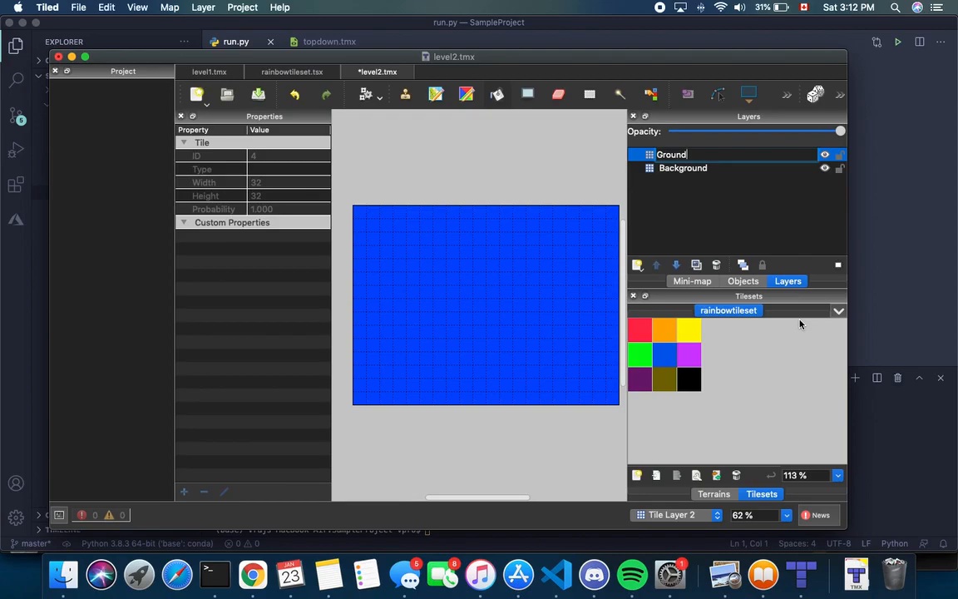
pyautogui.press('Return')
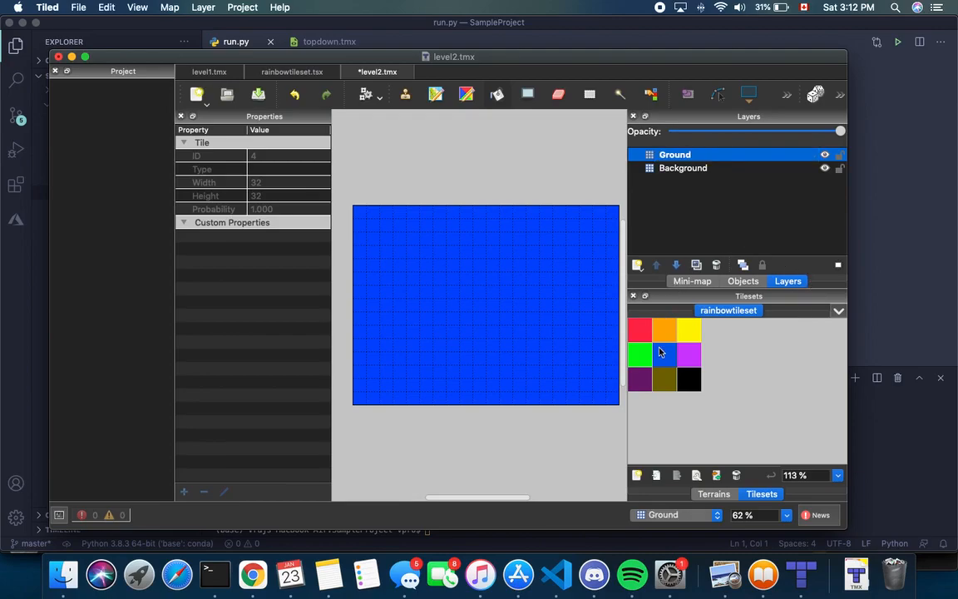
pyautogui.click(667, 385)
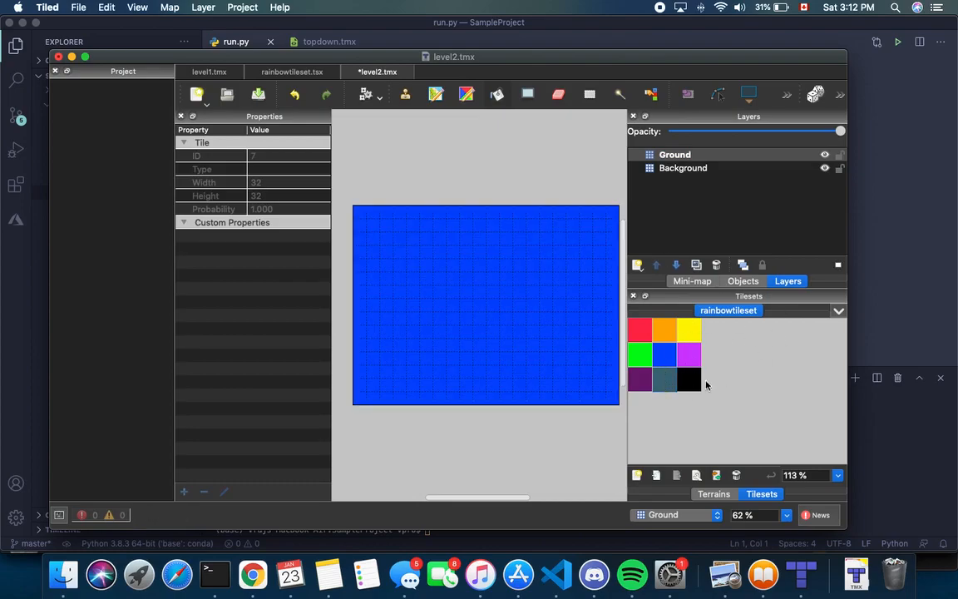
pyautogui.click(404, 95)
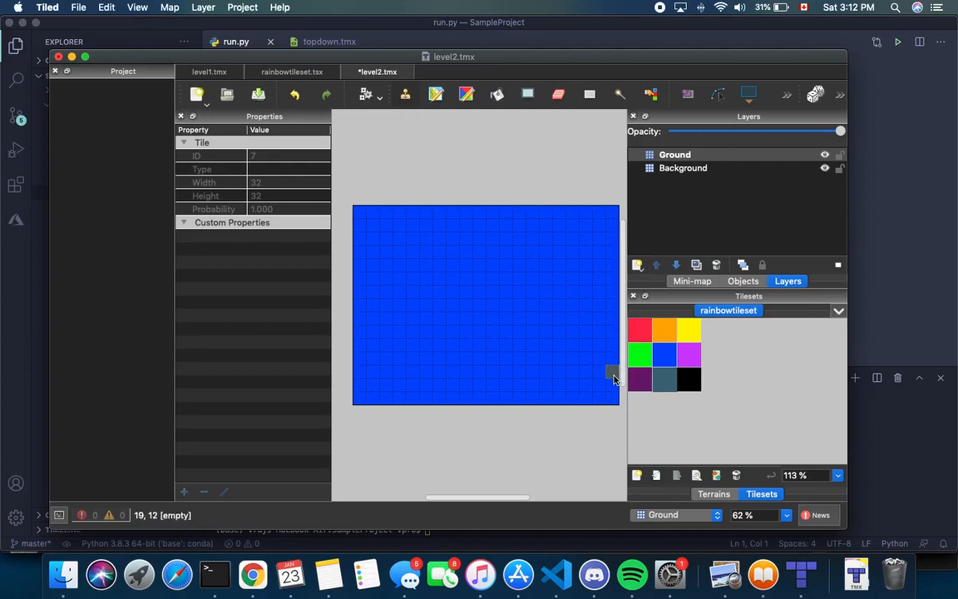
pyautogui.click(639, 358)
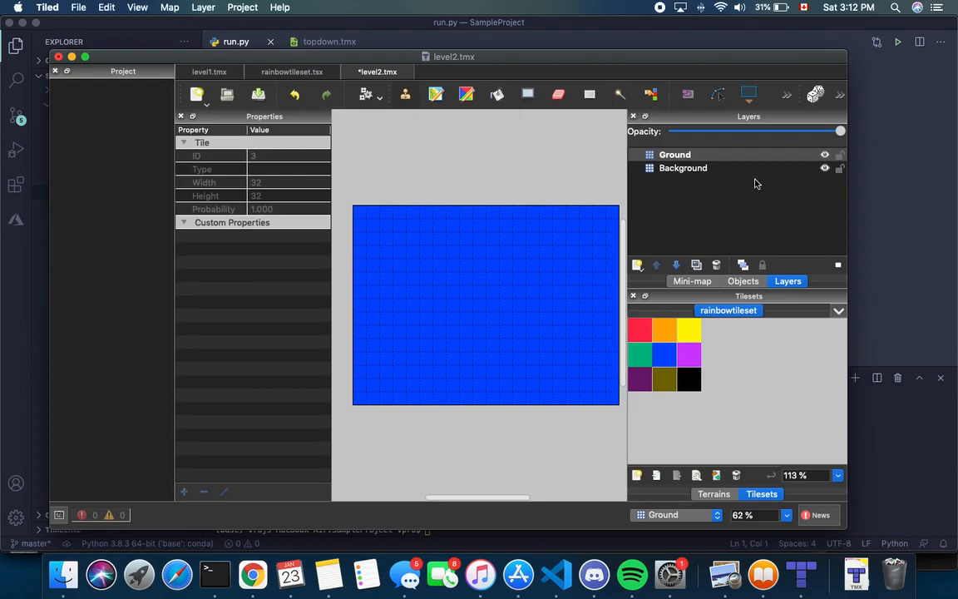
# Add a player_spawn tile layer and paint a red spawn tile at cell 1,5
pyautogui.click(638, 265)
pyautogui.click(660, 283)
pyautogui.press('BackSpace')
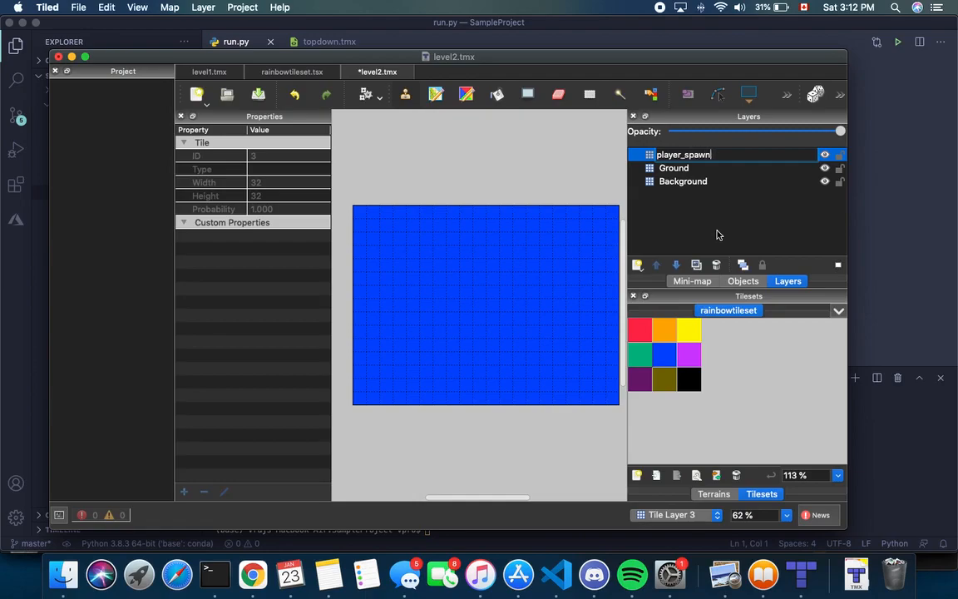
pyautogui.write('player_spawn')
pyautogui.press('Return')
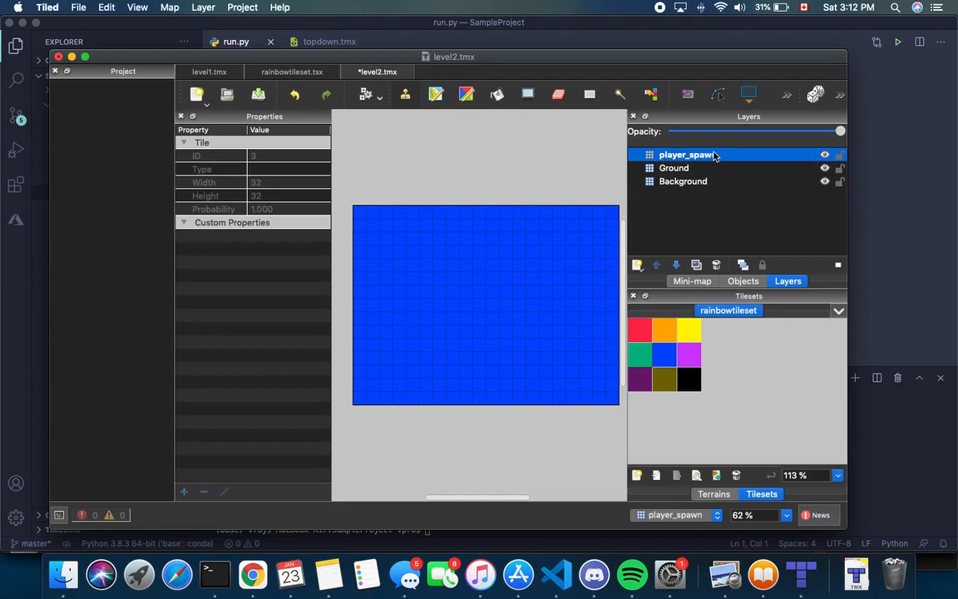
pyautogui.click(667, 379)
pyautogui.click(636, 333)
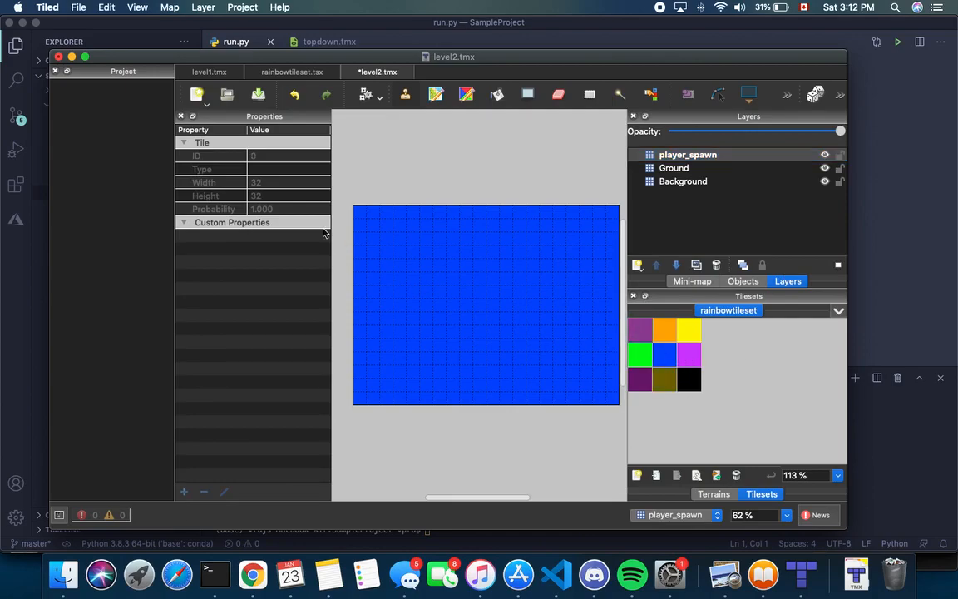
pyautogui.click(375, 284)
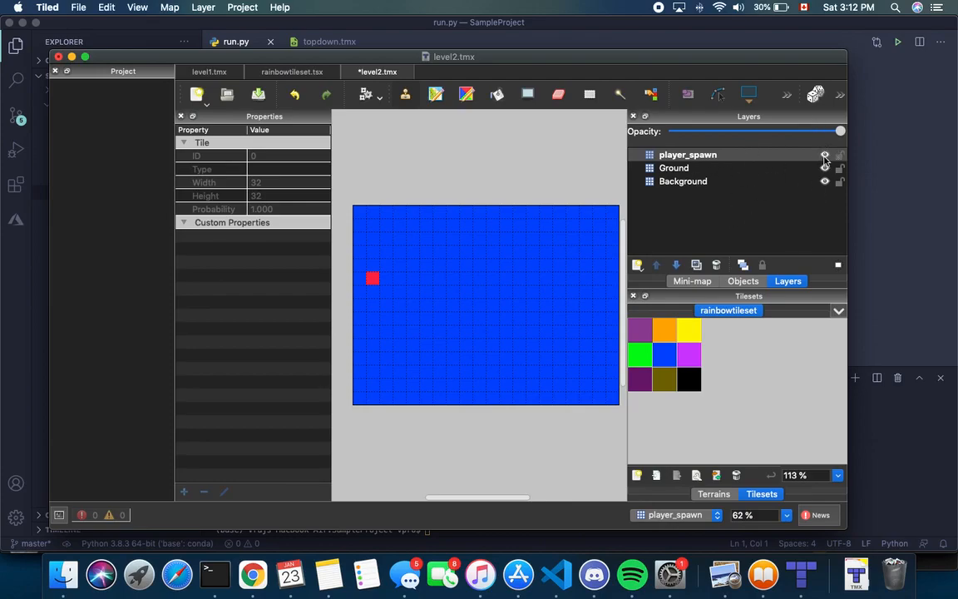
pyautogui.click(678, 168)
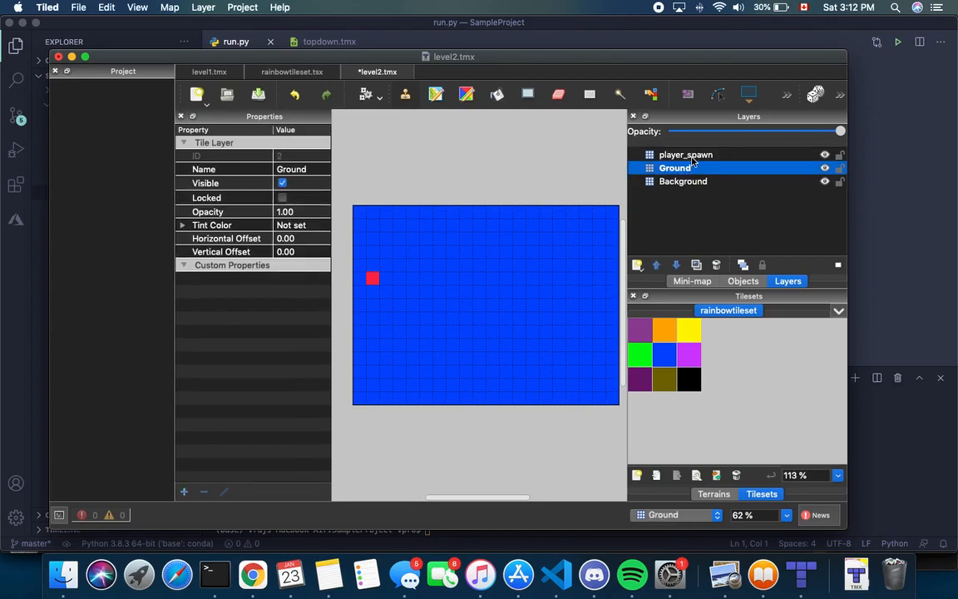
# Paint a green platform directly beneath the red spawn tile, undoing a stray olive row
pyautogui.click(641, 360)
pyautogui.click(360, 294)
pyautogui.moveTo(357, 295); pyautogui.dragTo(398, 294)
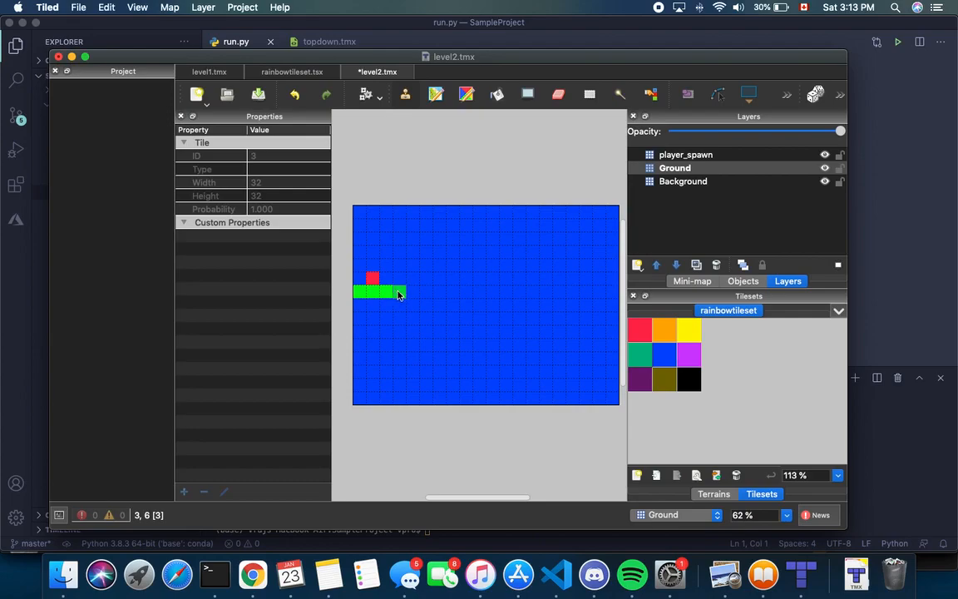
pyautogui.click(664, 380)
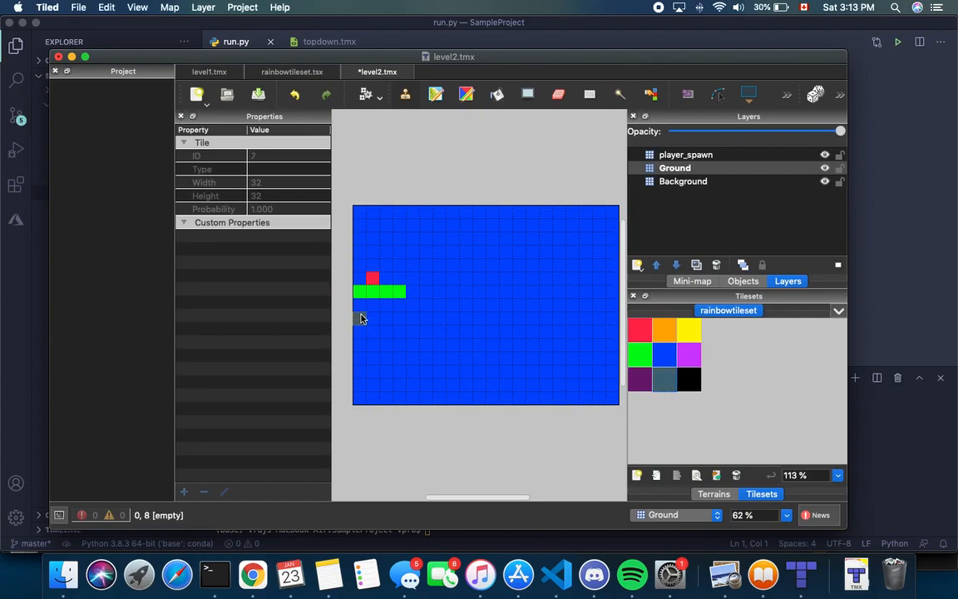
pyautogui.moveTo(362, 308); pyautogui.dragTo(397, 306)
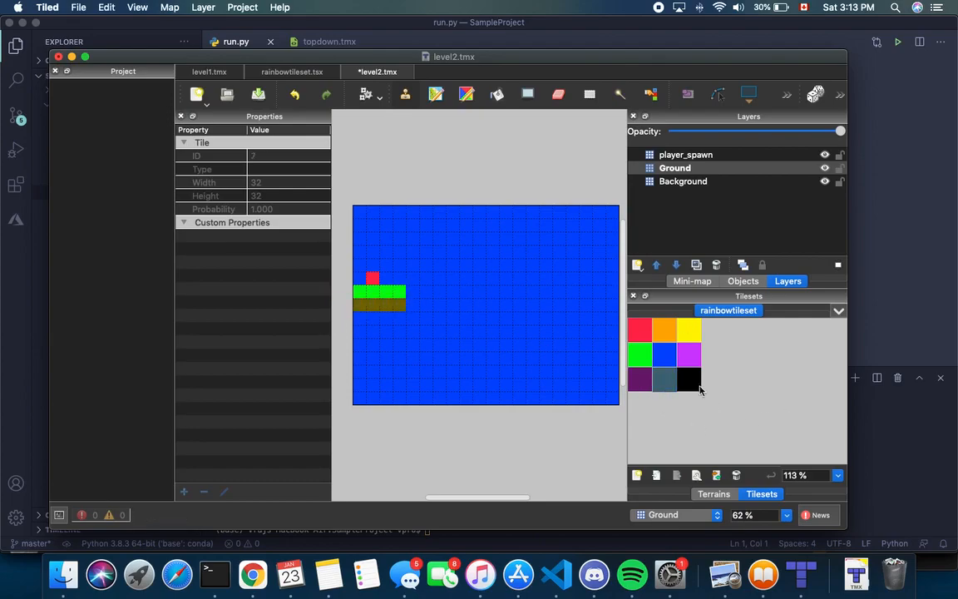
pyautogui.press('super+z')
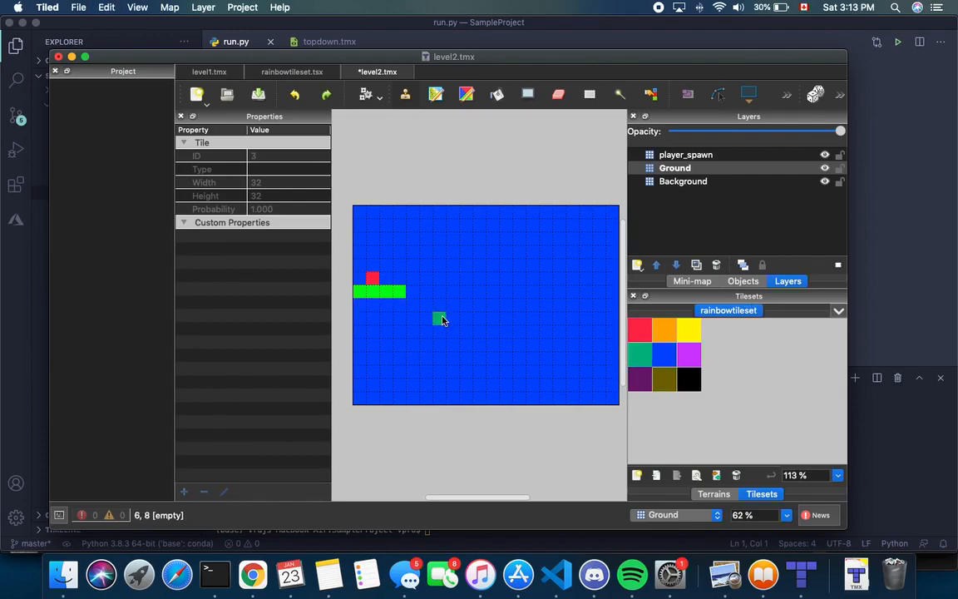
# Add green platforms at row 8 columns 6–9, high right, right edge, bottom row, and low left
pyautogui.moveTo(444, 320); pyautogui.dragTo(480, 322)
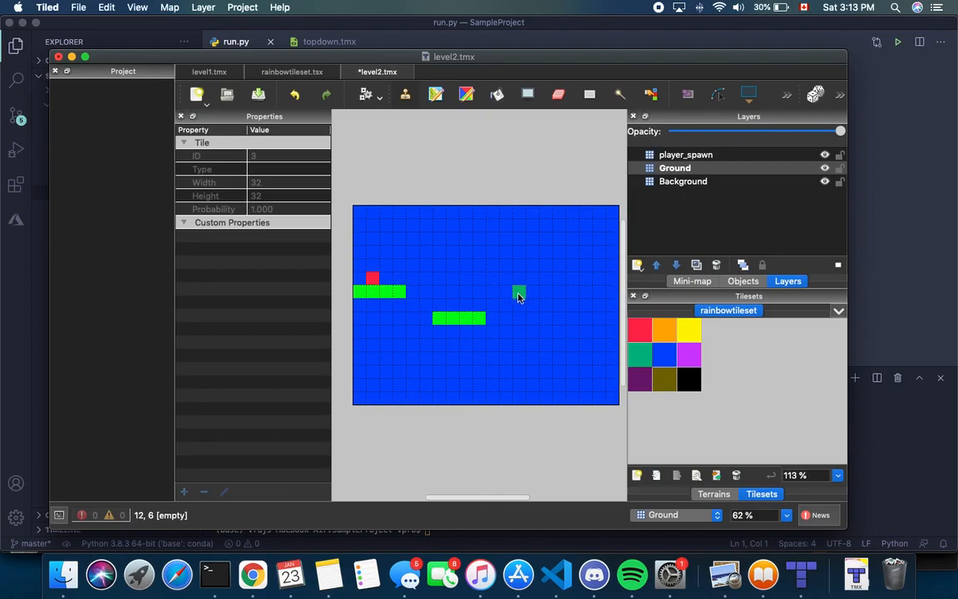
pyautogui.moveTo(505, 278); pyautogui.dragTo(563, 278)
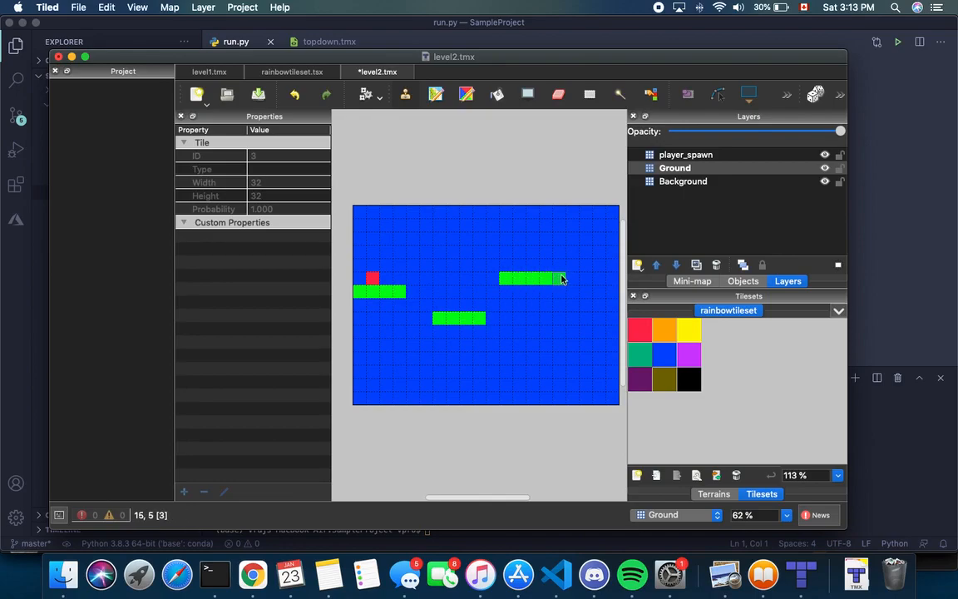
pyautogui.moveTo(588, 347); pyautogui.dragTo(613, 346)
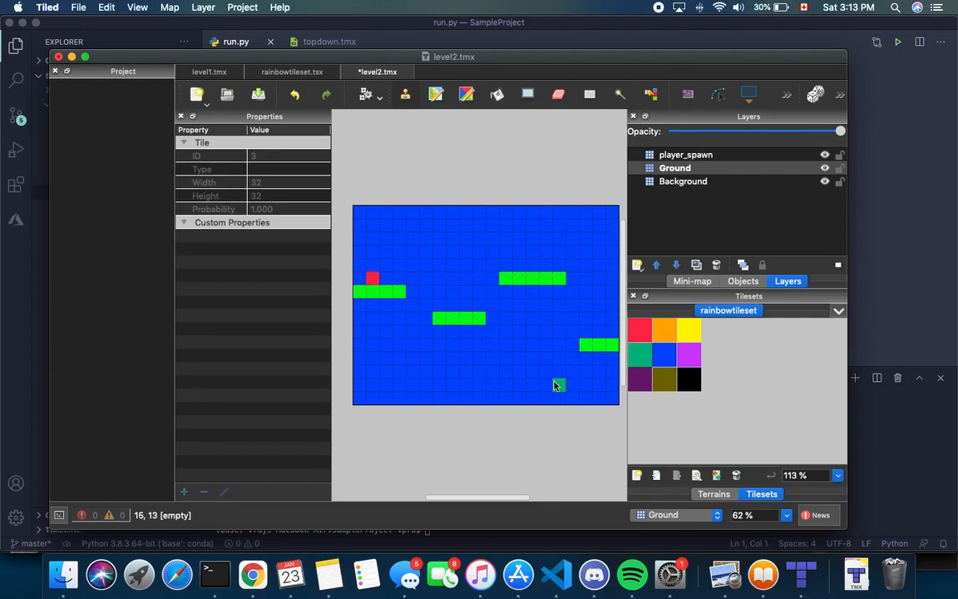
pyautogui.moveTo(557, 386); pyautogui.dragTo(446, 375)
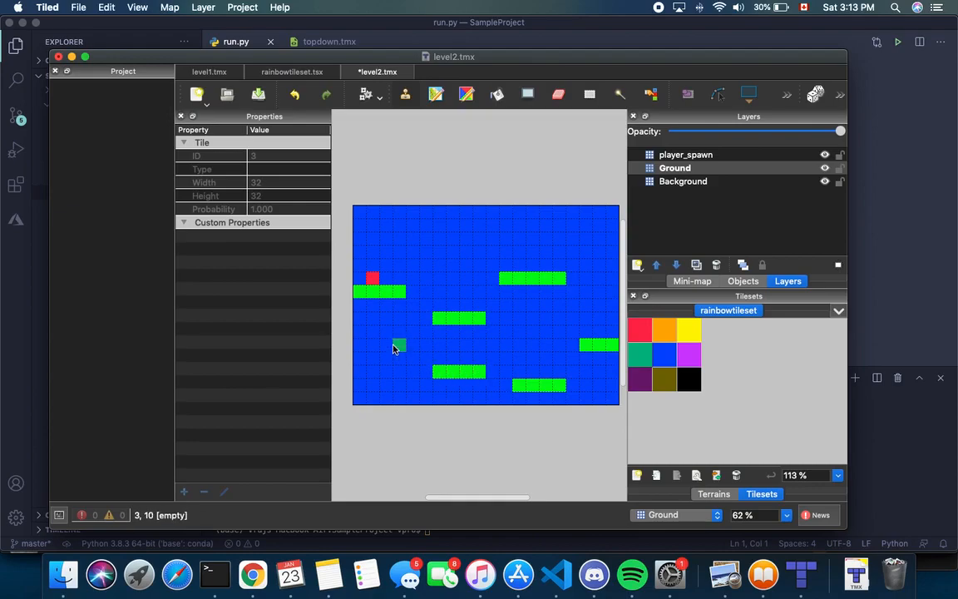
pyautogui.moveTo(356, 358); pyautogui.dragTo(401, 358)
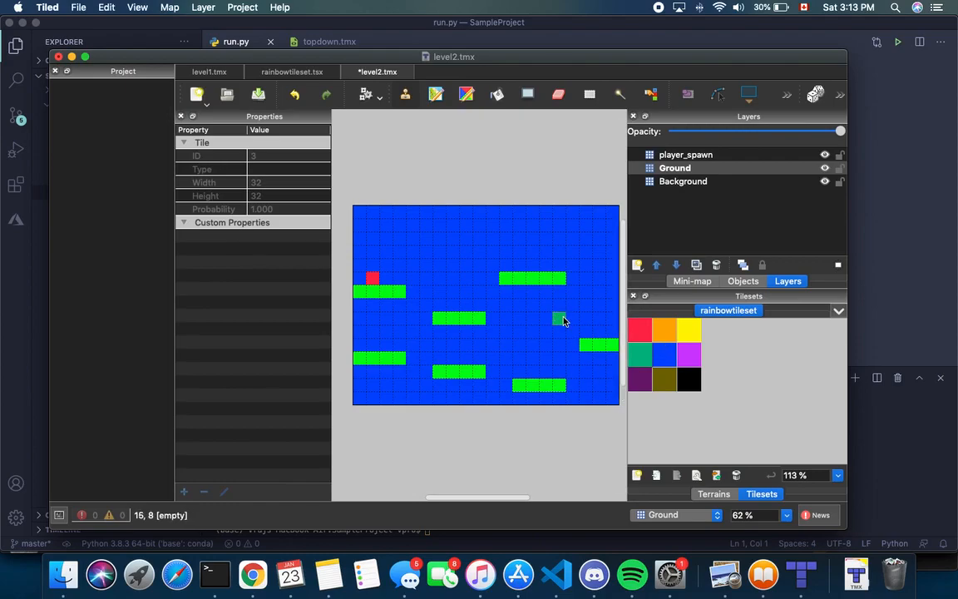
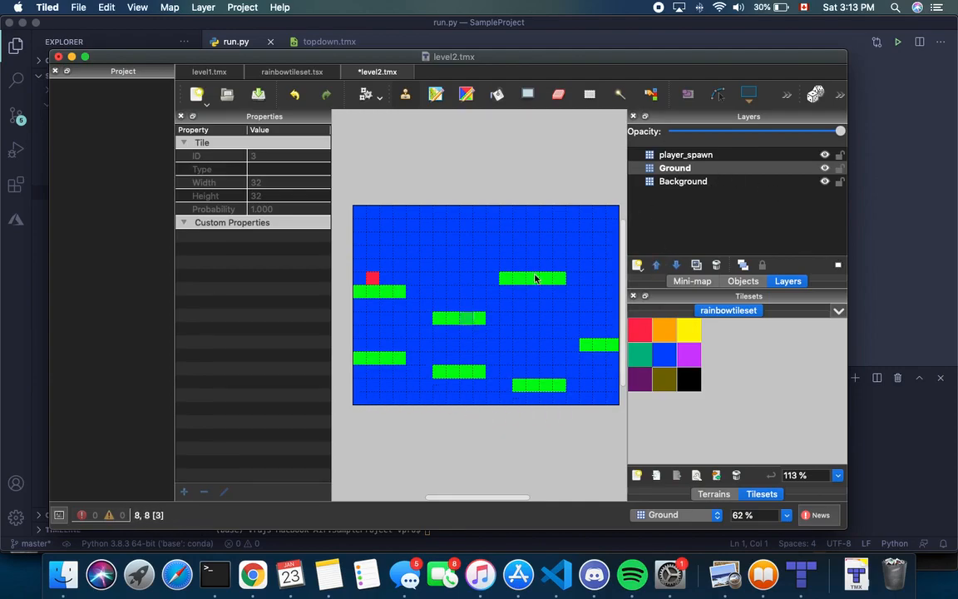
# Show the menu of layer types that can be added to level2
pyautogui.click(637, 265)
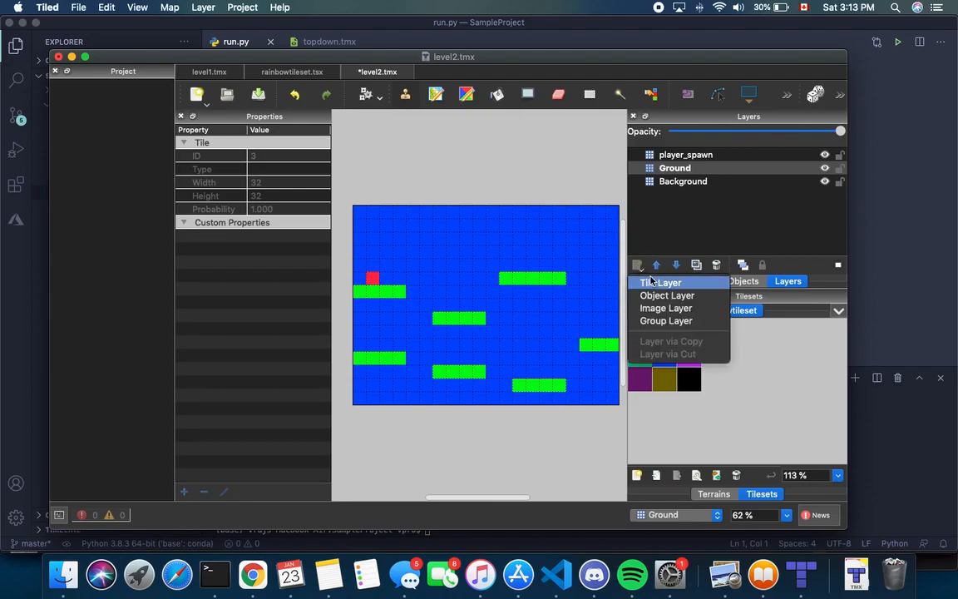
# Add a tile layer named Lava and paint orange tiles across the map's bottom row
pyautogui.click(654, 283)
pyautogui.press('BackSpace')
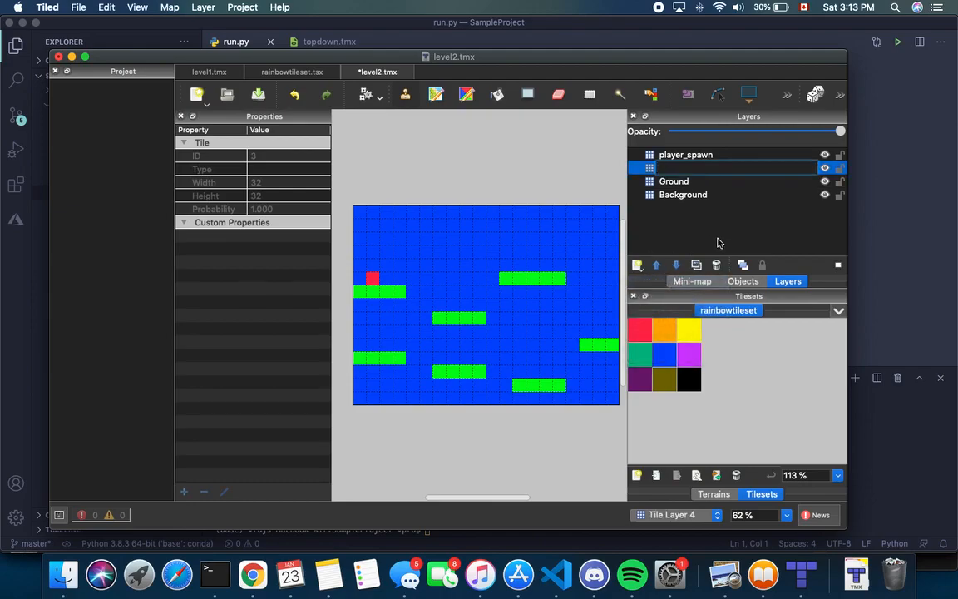
pyautogui.press('BackSpace')
pyautogui.press('Return')
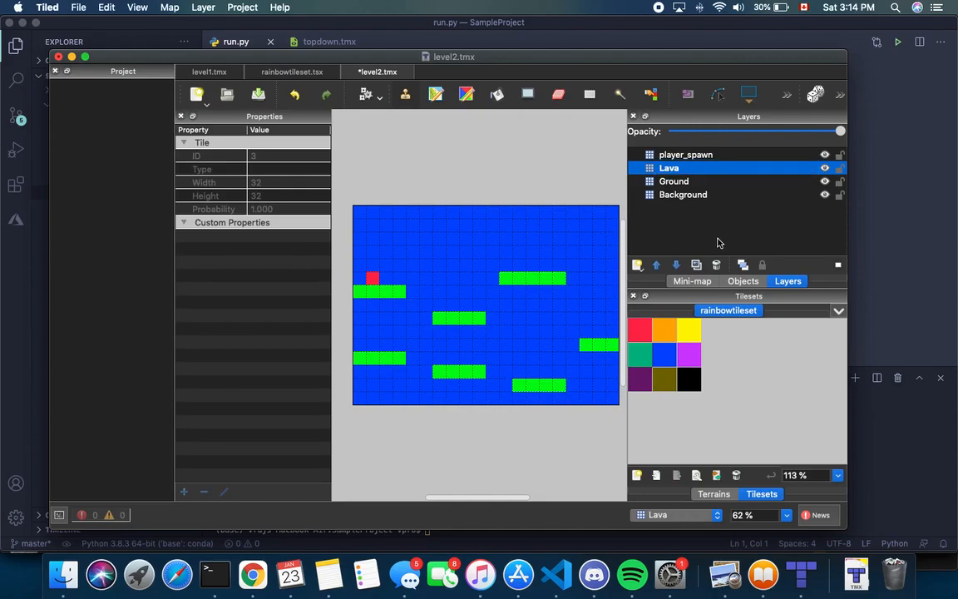
pyautogui.click(666, 330)
pyautogui.moveTo(359, 398); pyautogui.dragTo(614, 400)
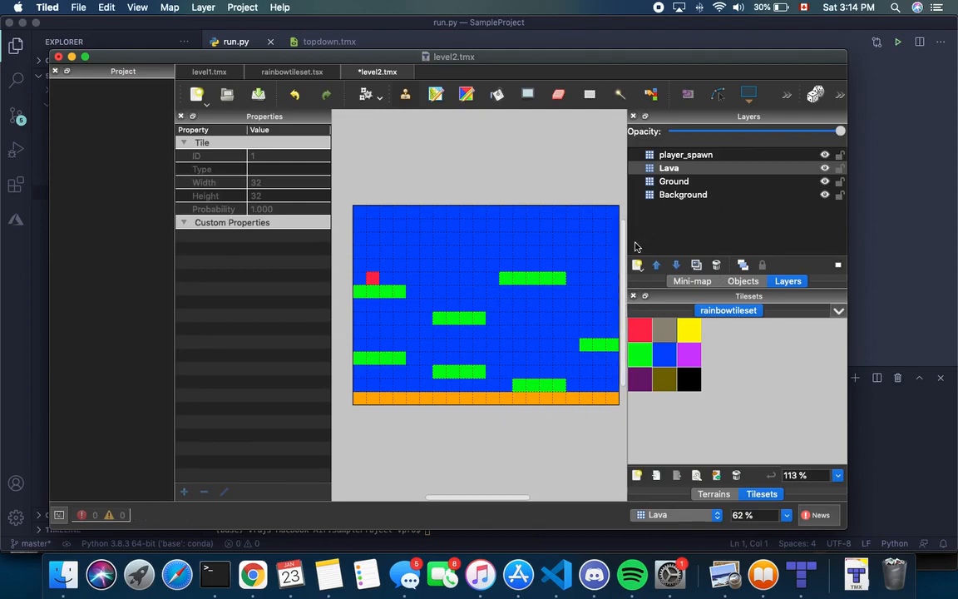
# Toggle current-layer highlighting while checking the Ground and Background layers
pyautogui.press('h')
pyautogui.press('h')
pyautogui.click(686, 181)
pyautogui.press('h')
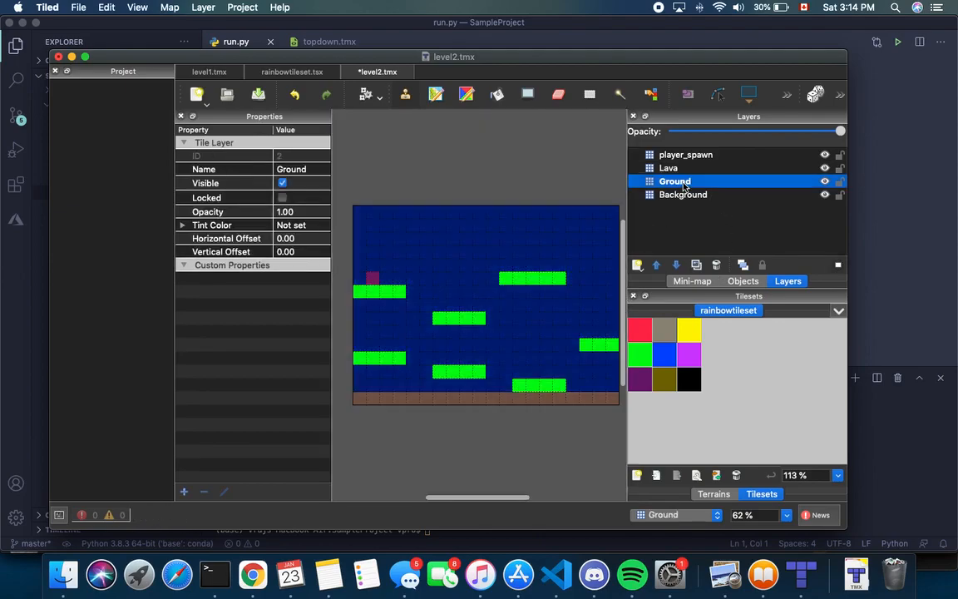
pyautogui.click(692, 196)
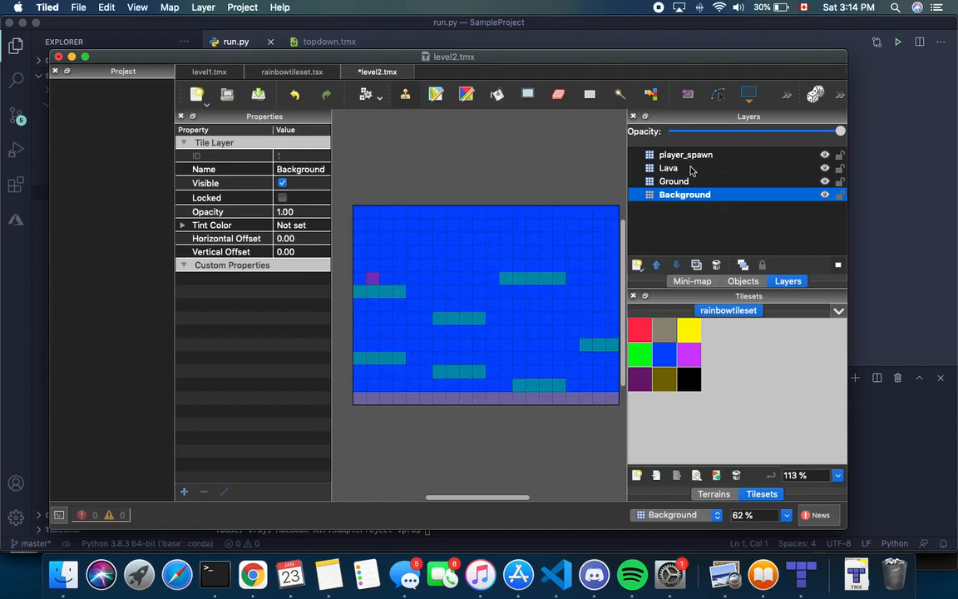
pyautogui.click(684, 181)
pyautogui.press('h')
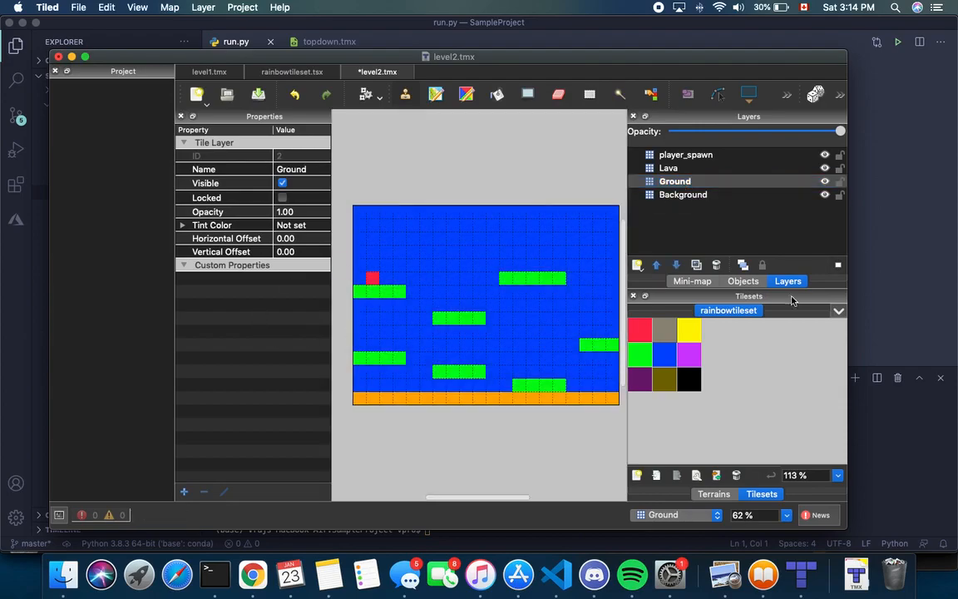
# Give the Ground layer a bool property collides set to true
pyautogui.click(183, 492)
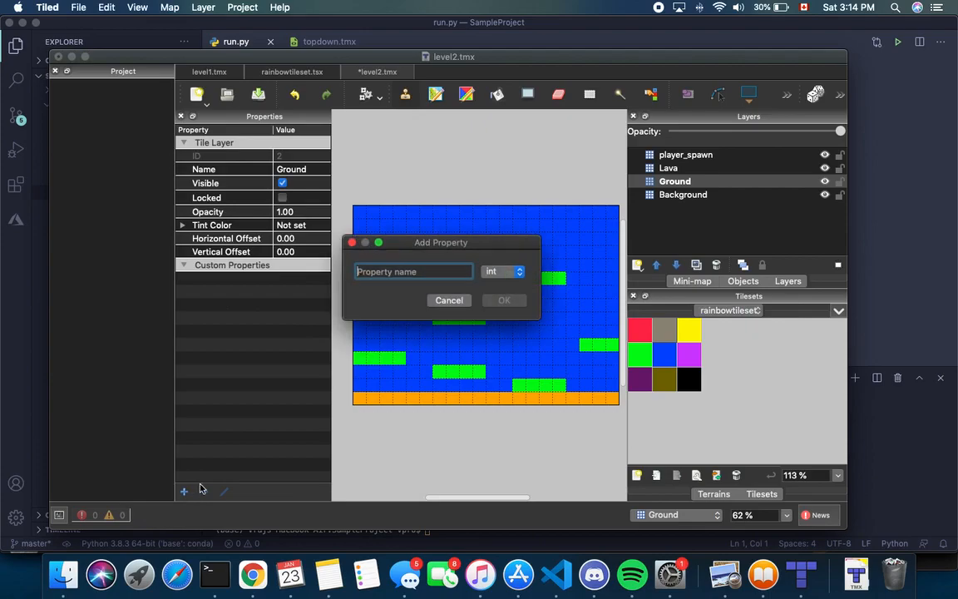
pyautogui.write('collides')
pyautogui.click(502, 271)
pyautogui.click(494, 224)
pyautogui.click(503, 300)
pyautogui.click(272, 278)
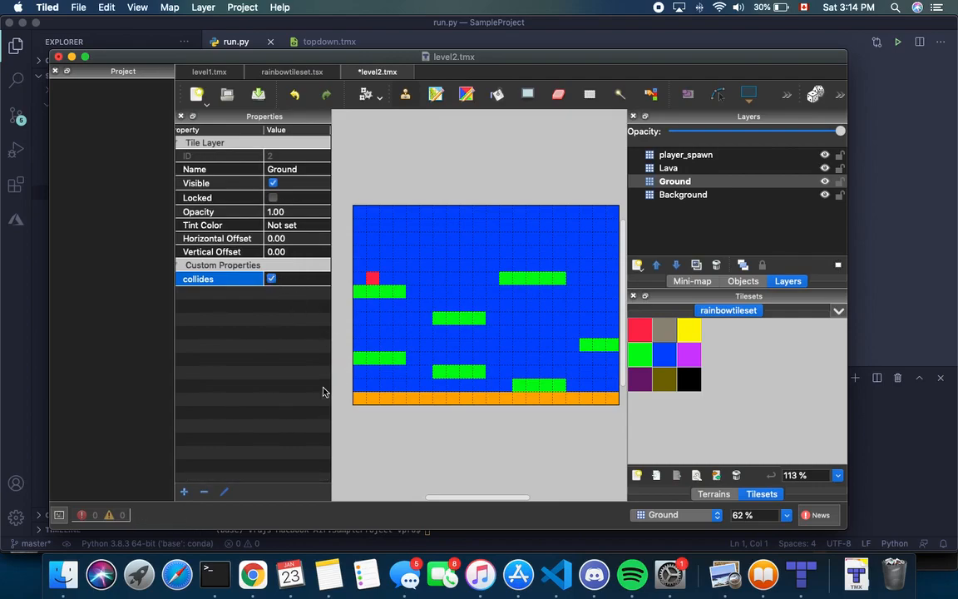
# Give the Lava layer bool properties collides and obstacle, both set to true
pyautogui.click(668, 168)
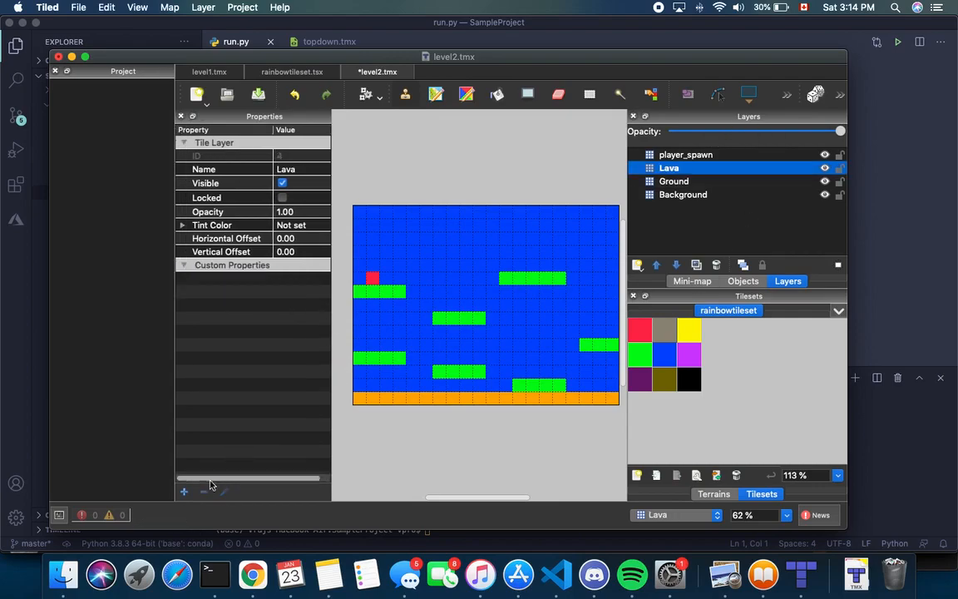
pyautogui.click(184, 491)
pyautogui.write('colli')
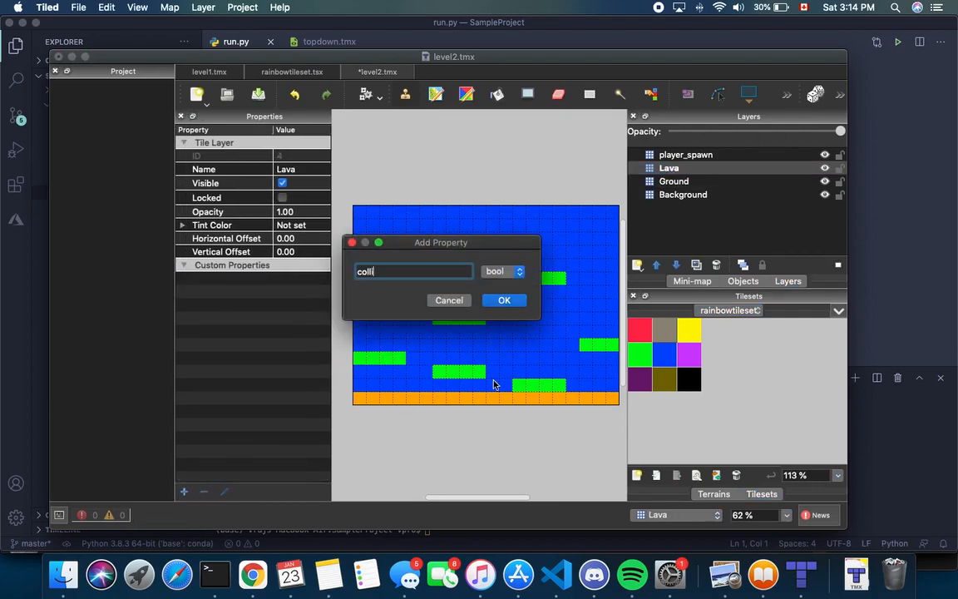
pyautogui.write('des')
pyautogui.click(501, 271)
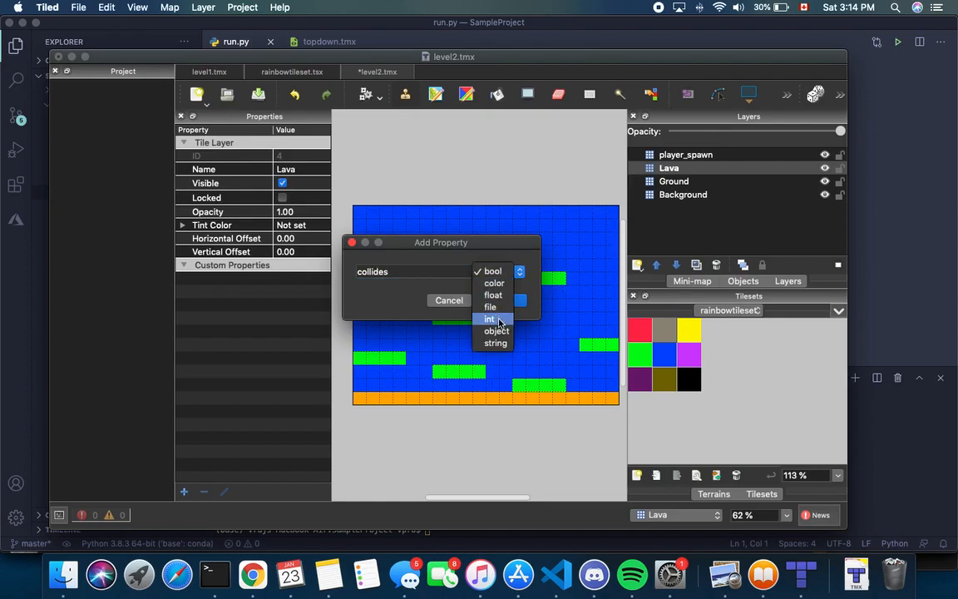
pyautogui.click(493, 272)
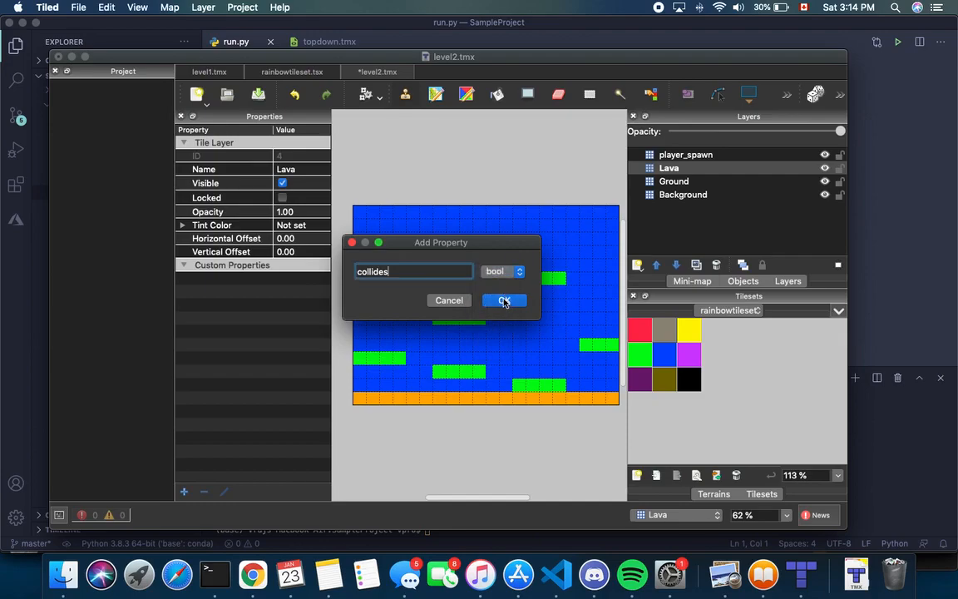
pyautogui.click(502, 300)
pyautogui.click(271, 278)
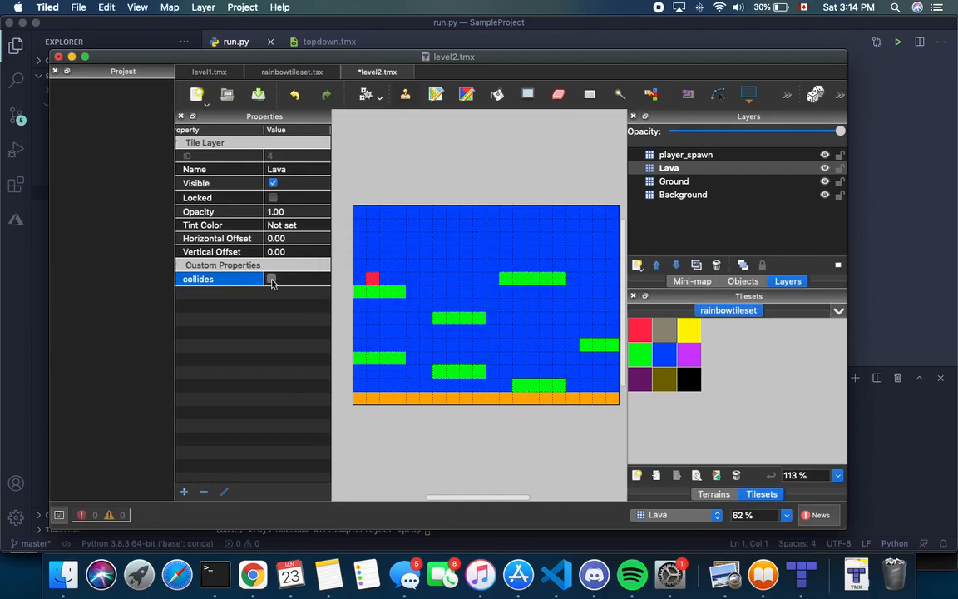
pyautogui.click(183, 492)
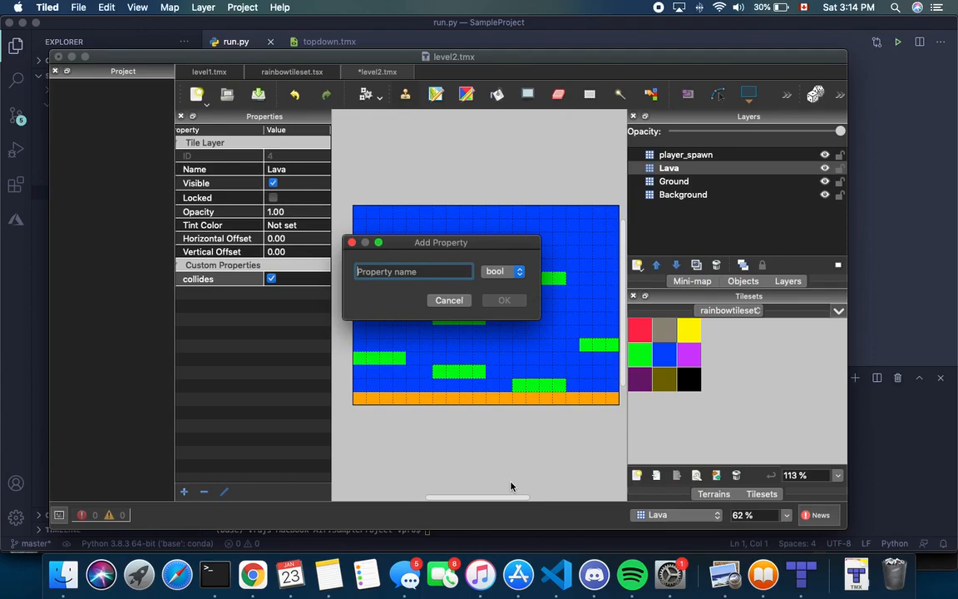
pyautogui.write('obstacle')
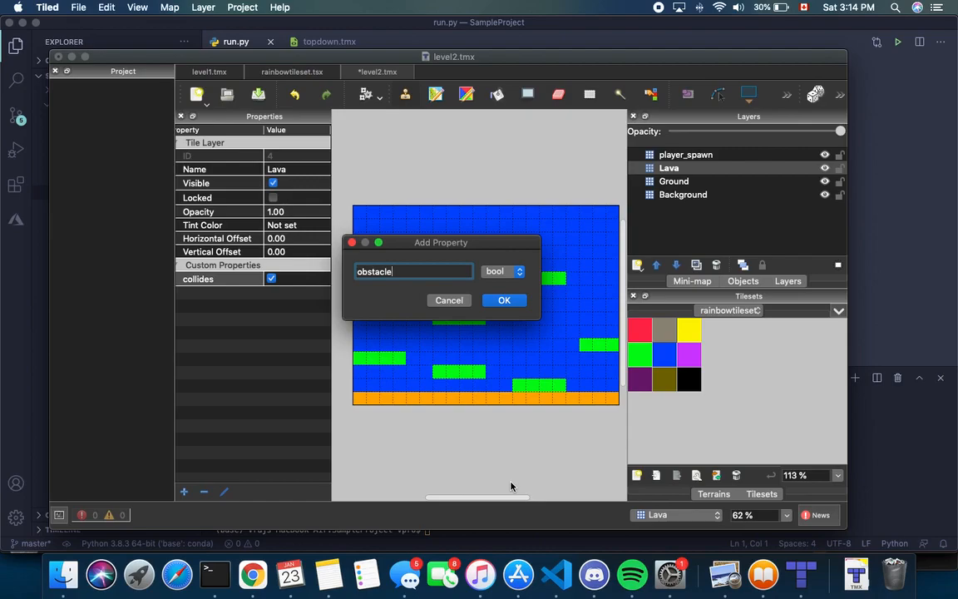
pyautogui.click(495, 302)
pyautogui.click(272, 294)
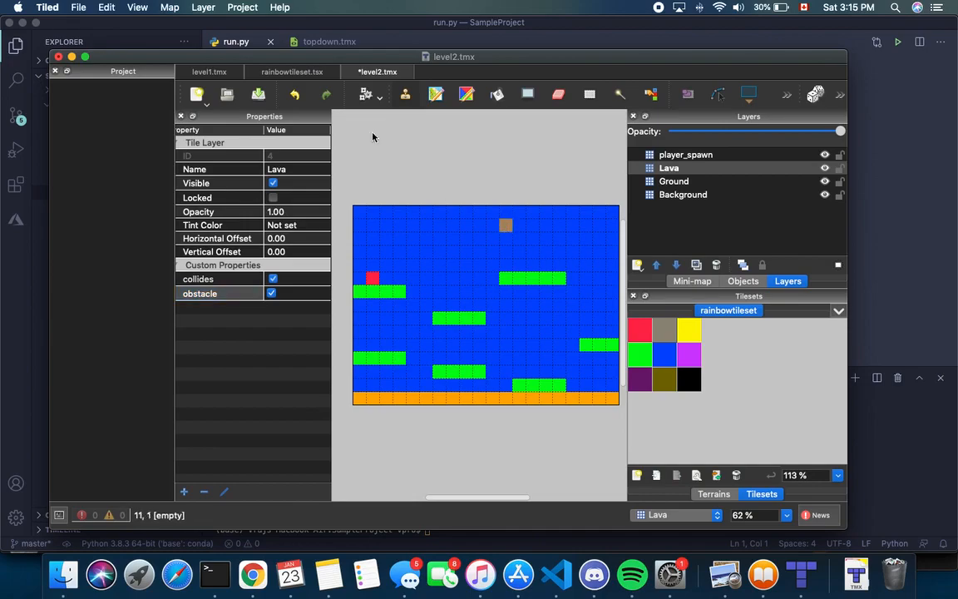
# Add a new tile layer above Lava named Chest
pyautogui.click(193, 71)
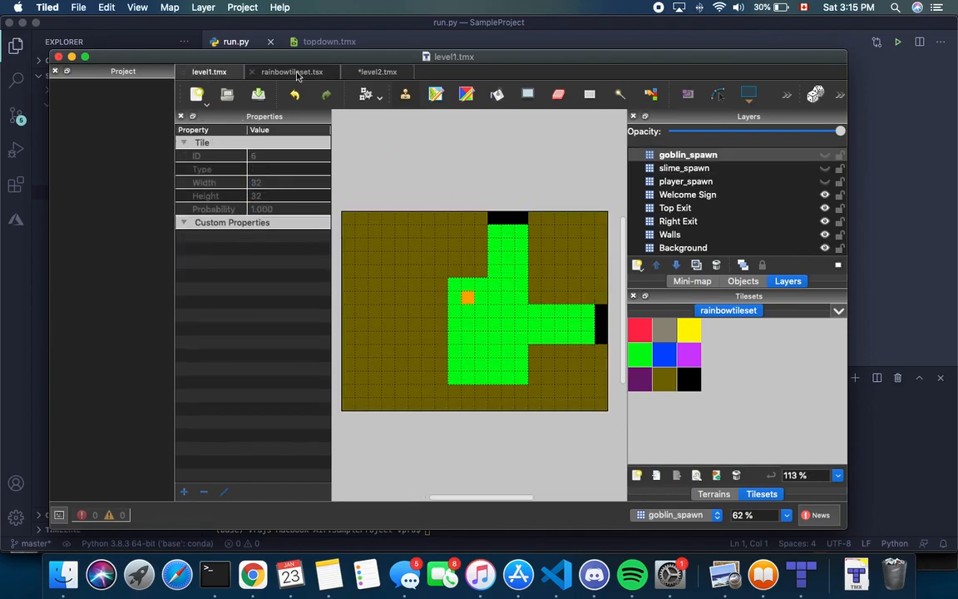
pyautogui.click(371, 72)
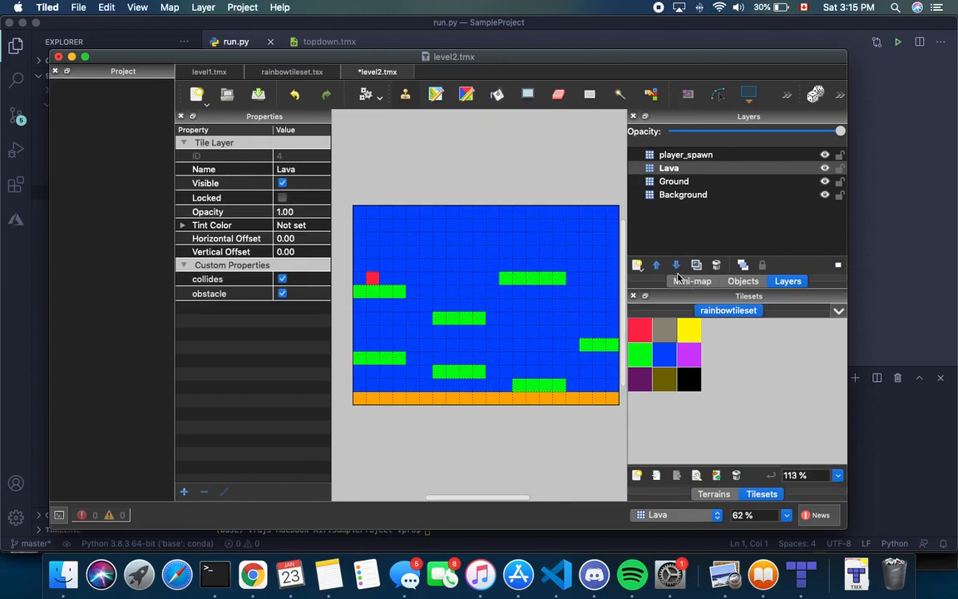
pyautogui.click(638, 266)
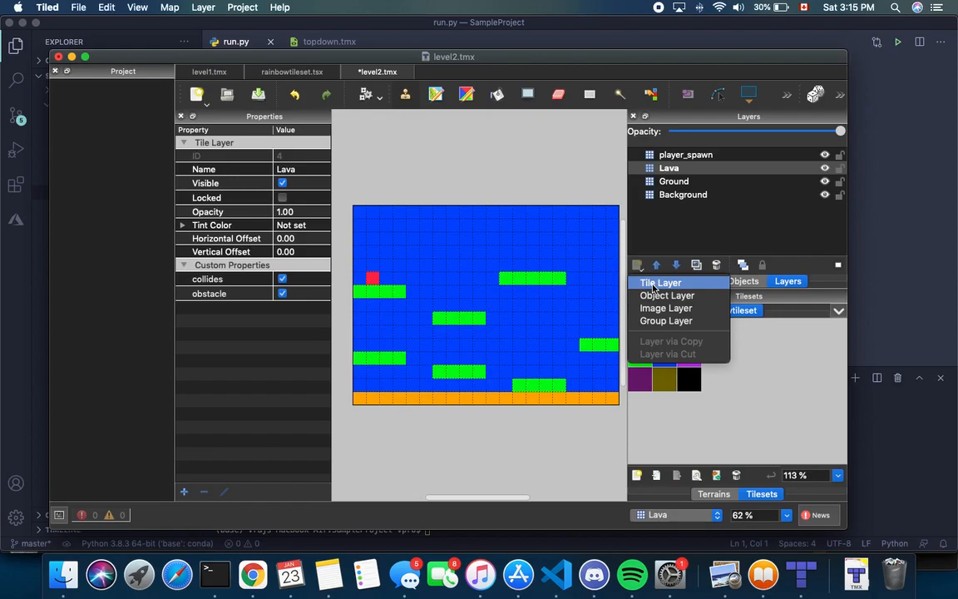
pyautogui.click(656, 284)
pyautogui.press('BackSpace')
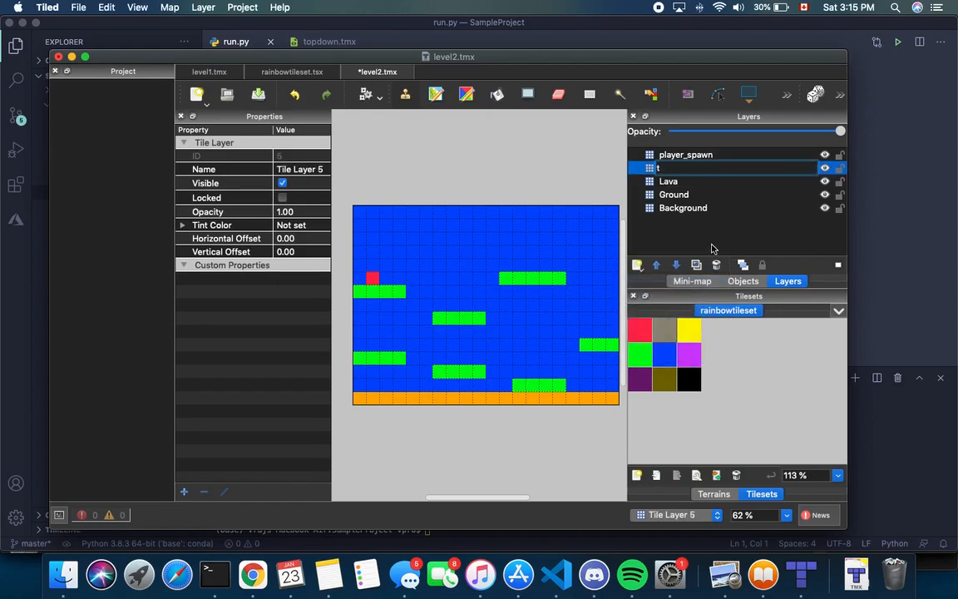
pyautogui.press('Return')
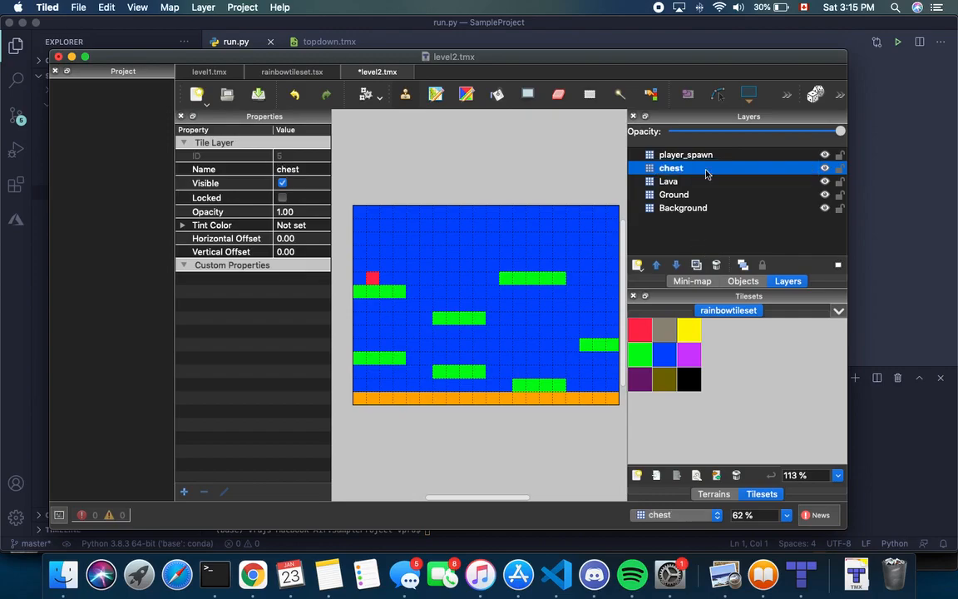
pyautogui.rightClick(684, 169)
pyautogui.press('Escape')
pyautogui.doubleClick(685, 169)
pyautogui.press('BackSpace')
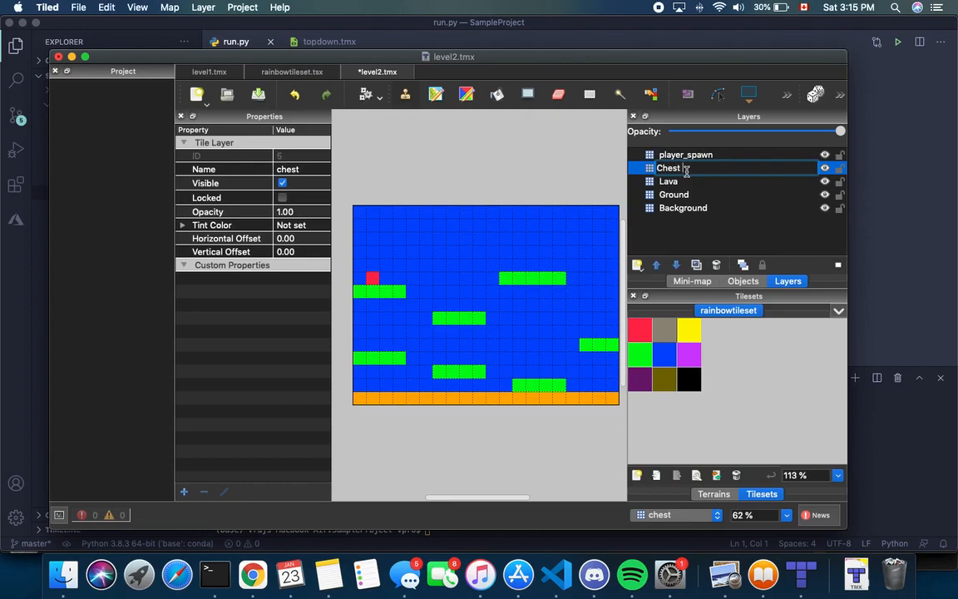
pyautogui.press('Return')
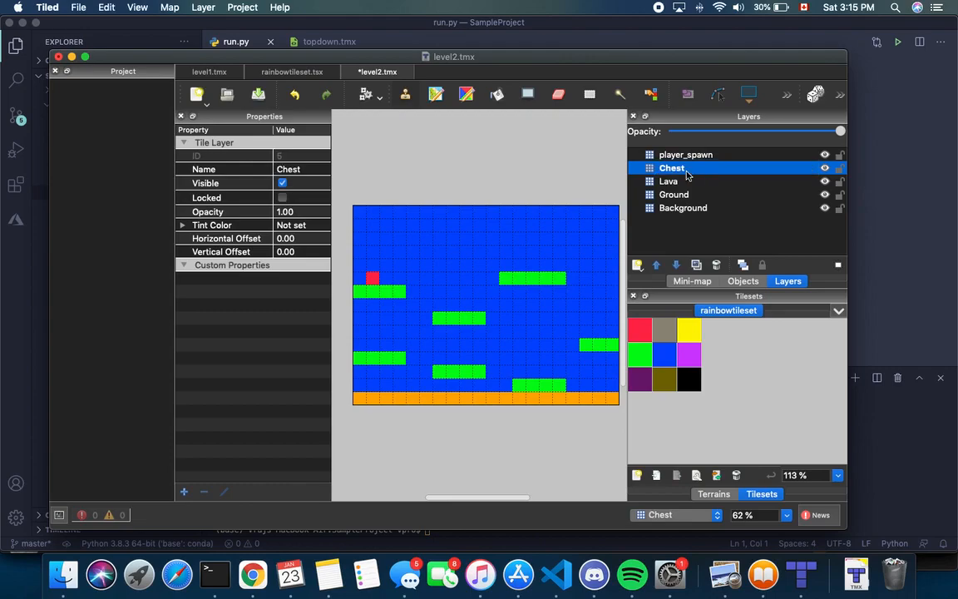
# Place an olive chest tile at cell 1,10 and begin a new Chest property
pyautogui.click(666, 385)
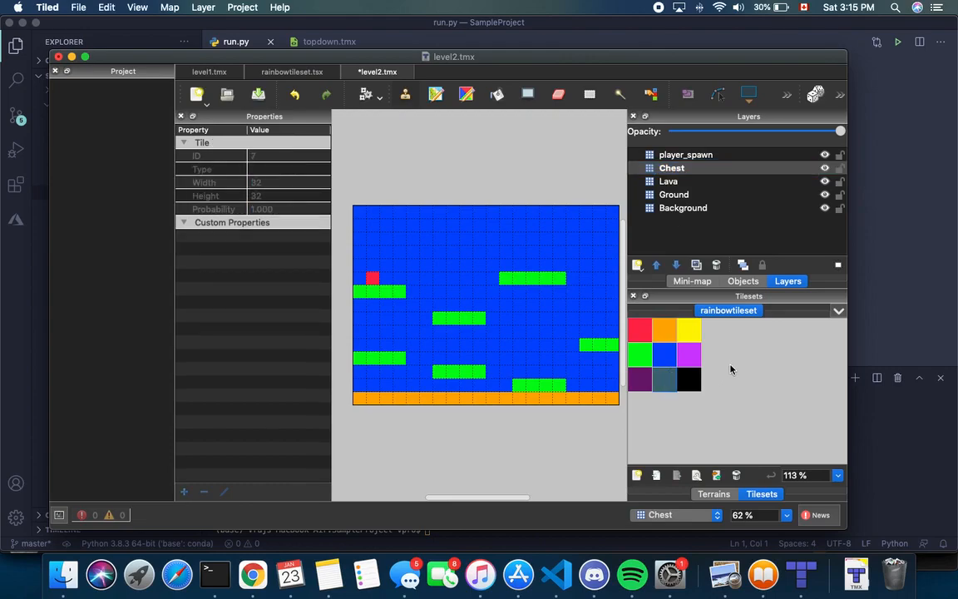
pyautogui.click(374, 349)
pyautogui.press('h')
pyautogui.press('h')
pyautogui.click(690, 168)
pyautogui.click(183, 491)
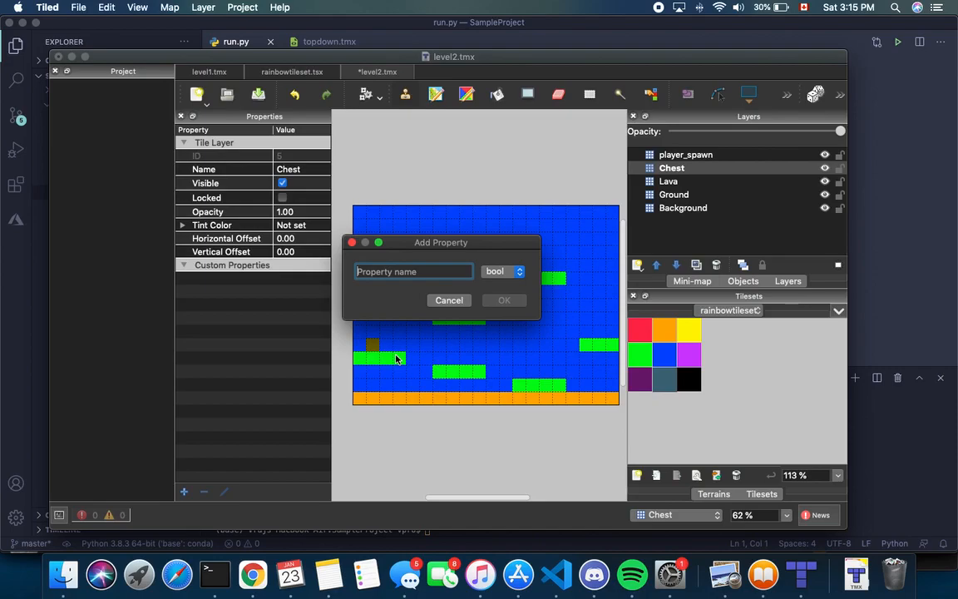
# Name the Chest property interactable and switch it on
pyautogui.write('interactable')
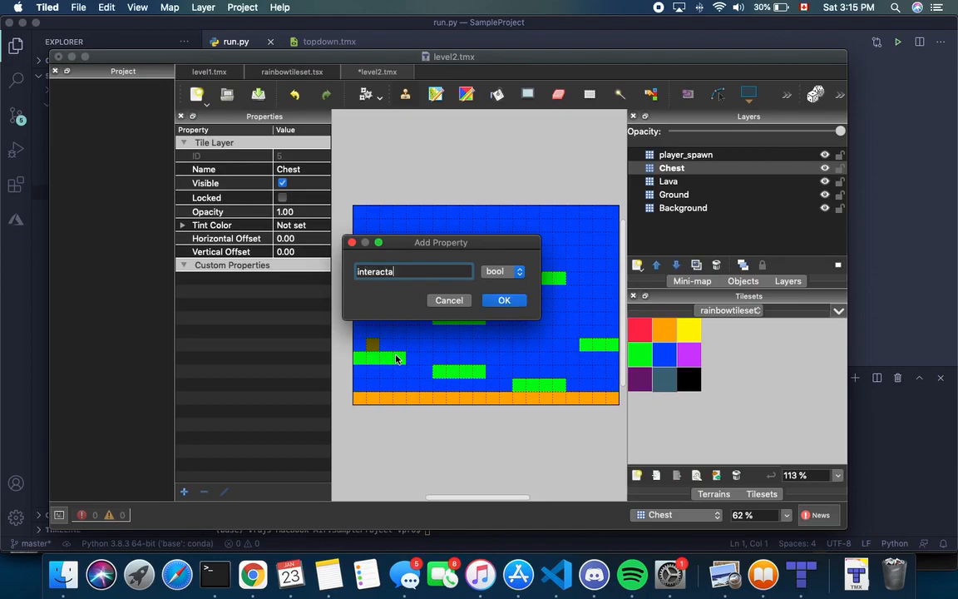
pyautogui.click(505, 300)
pyautogui.click(271, 279)
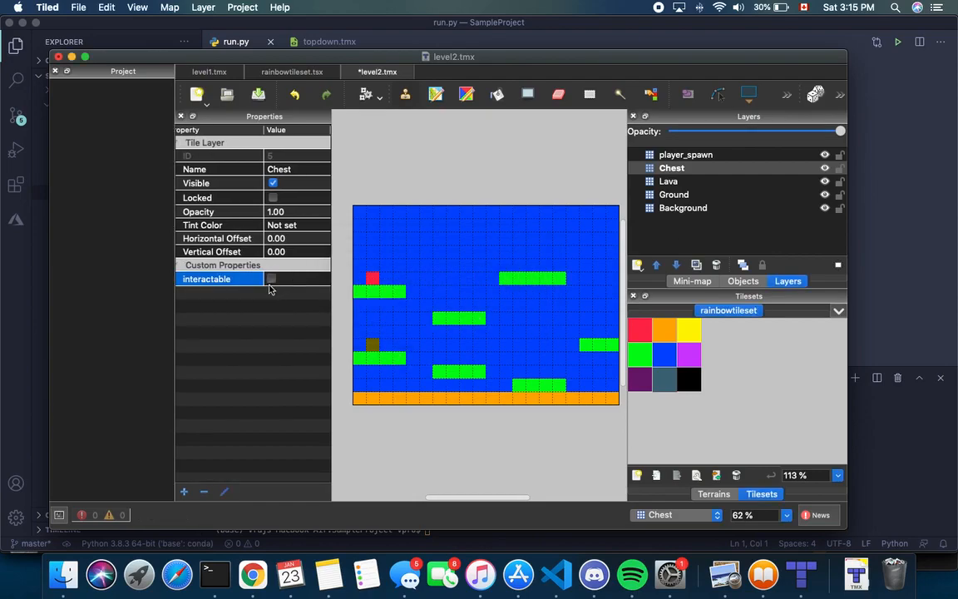
# Compare with level1's Welcome Sign layer properties, then return to level2
pyautogui.click(207, 72)
pyautogui.click(666, 195)
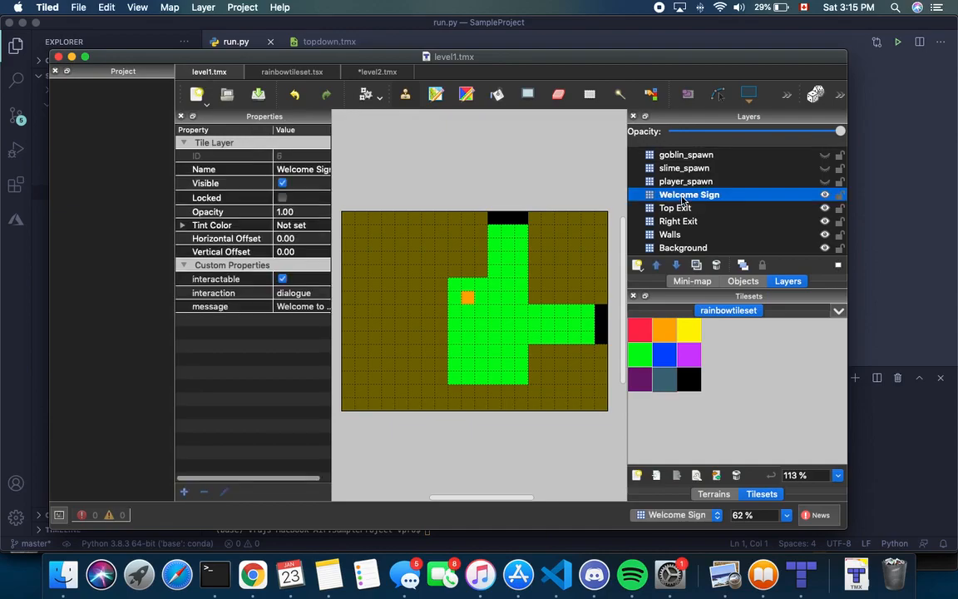
pyautogui.hscroll(1, 218, 271)
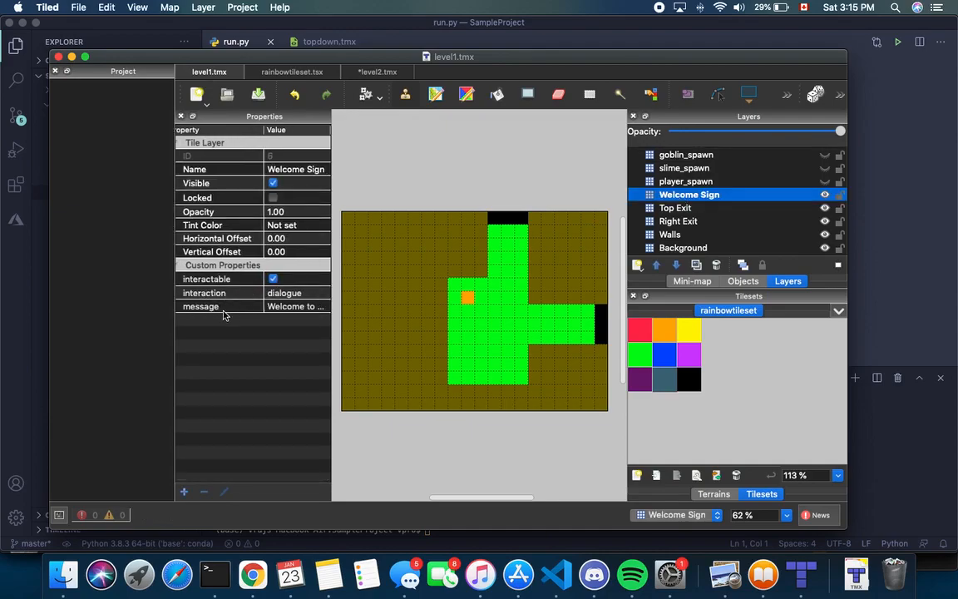
pyautogui.click(375, 72)
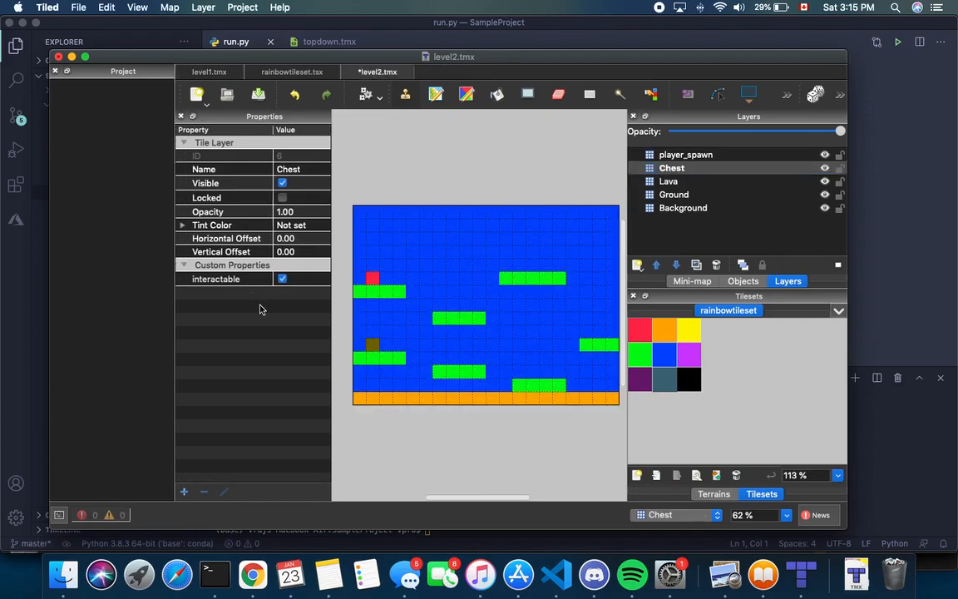
# Add a string property interaction with value obtain to the Chest layer
pyautogui.click(184, 492)
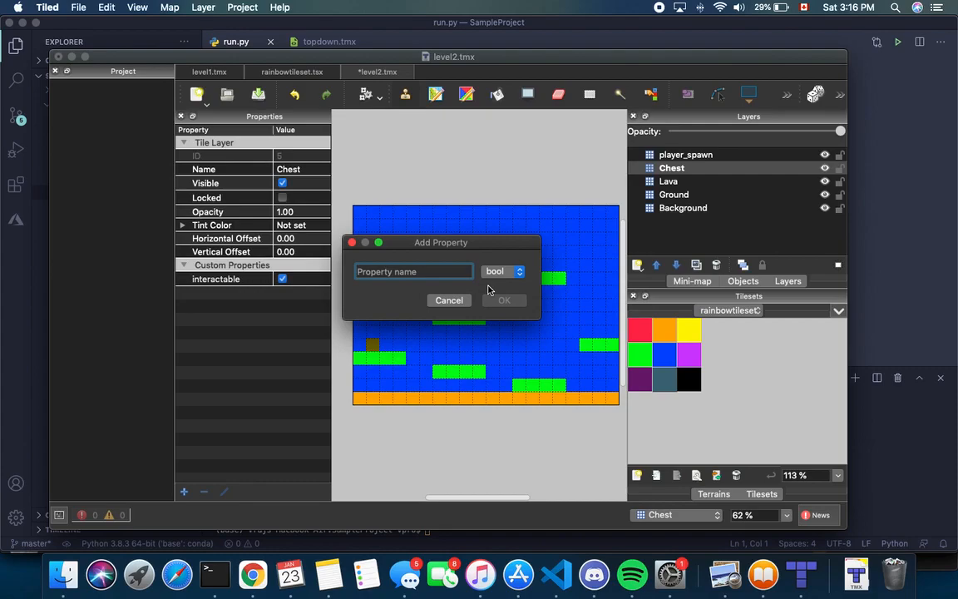
pyautogui.write('interaction')
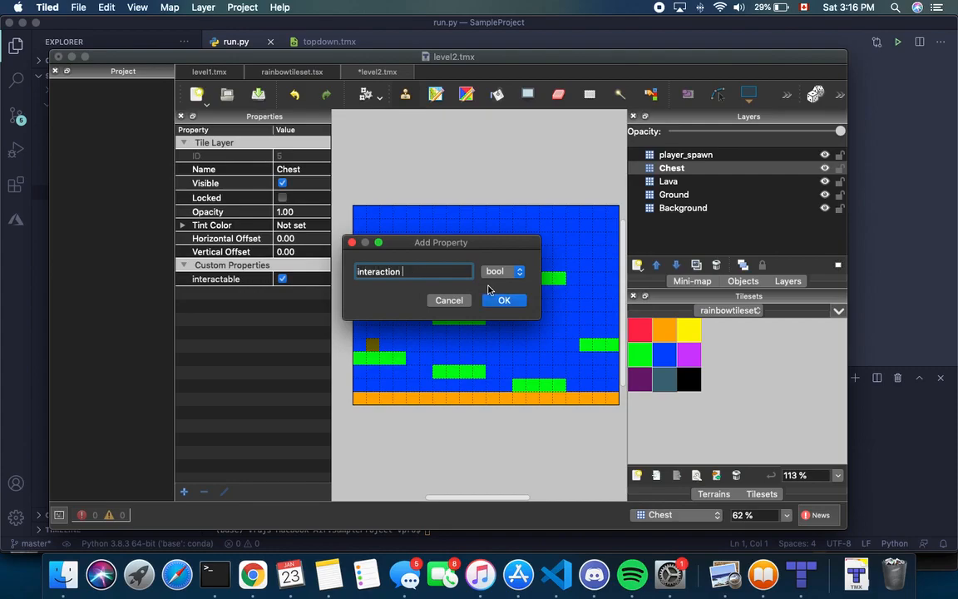
pyautogui.press('BackSpace')
pyautogui.click(503, 271)
pyautogui.click(499, 345)
pyautogui.click(503, 300)
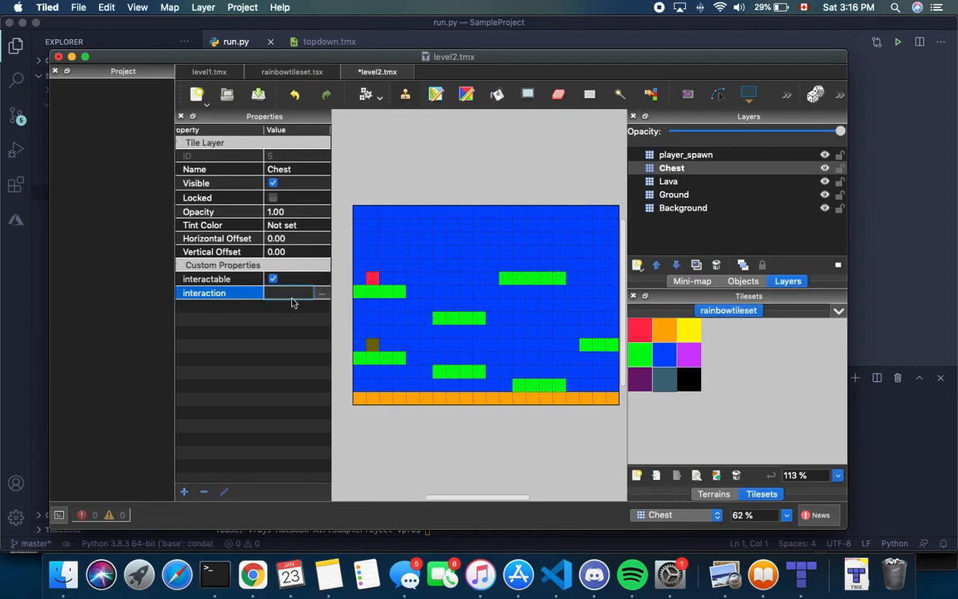
pyautogui.press('Return')
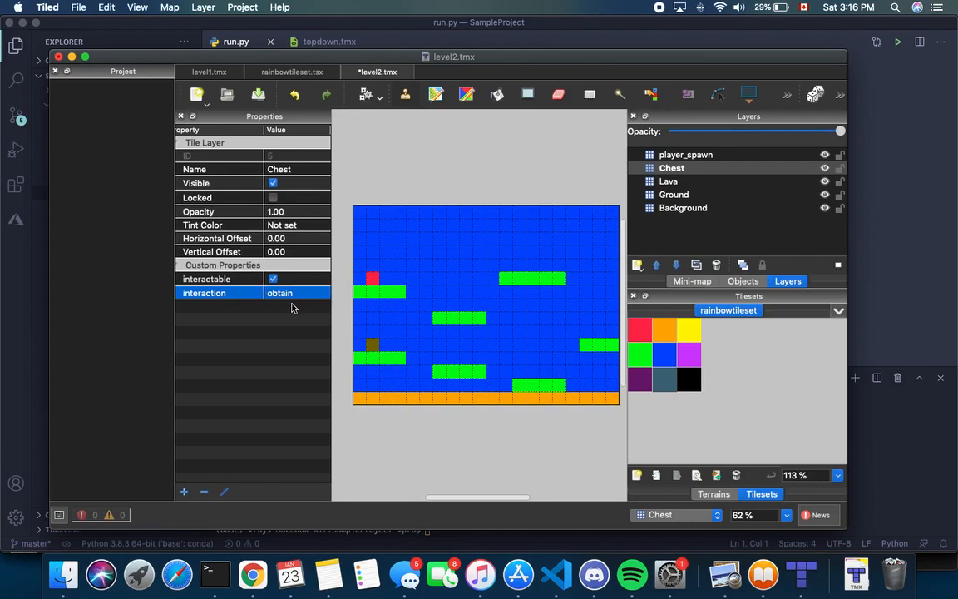
# Add a string property item with value gold to the Chest layer
pyautogui.click(184, 492)
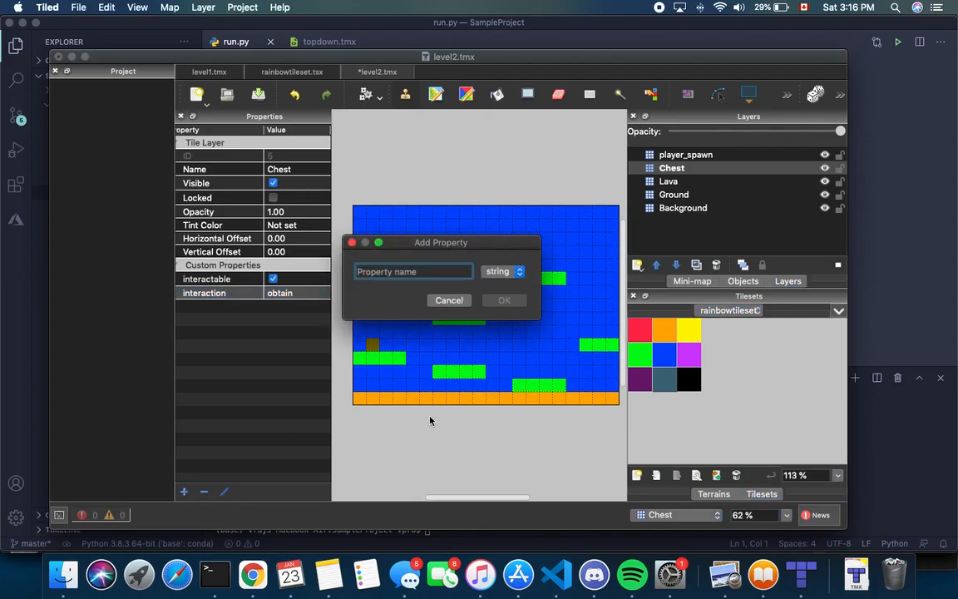
pyautogui.write('item')
pyautogui.press('BackSpace')
pyautogui.press('BackSpace')
pyautogui.press('BackSpace')
pyautogui.press('BackSpace')
pyautogui.write('item')
pyautogui.press('Return')
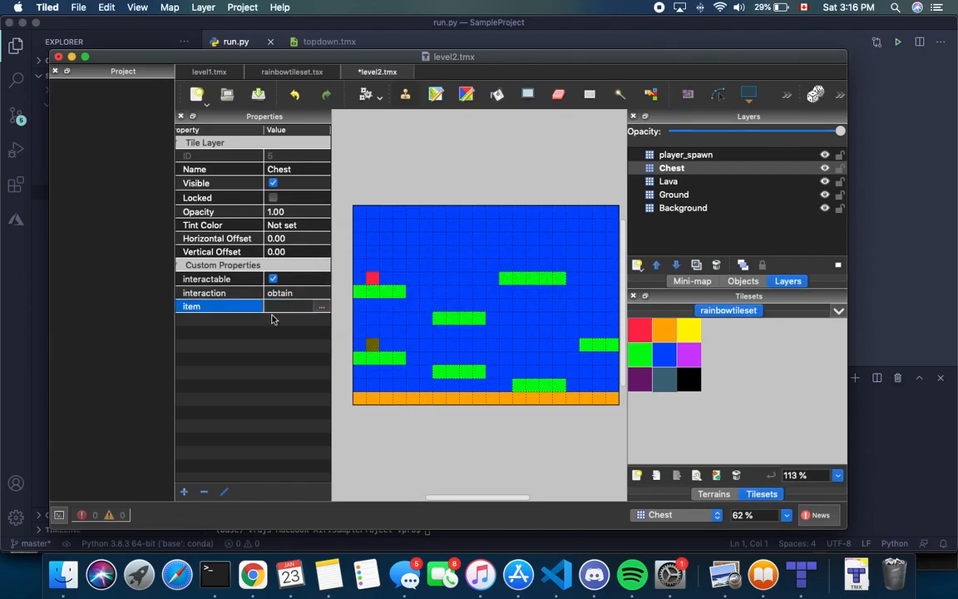
pyautogui.click(286, 306)
pyautogui.write('sw')
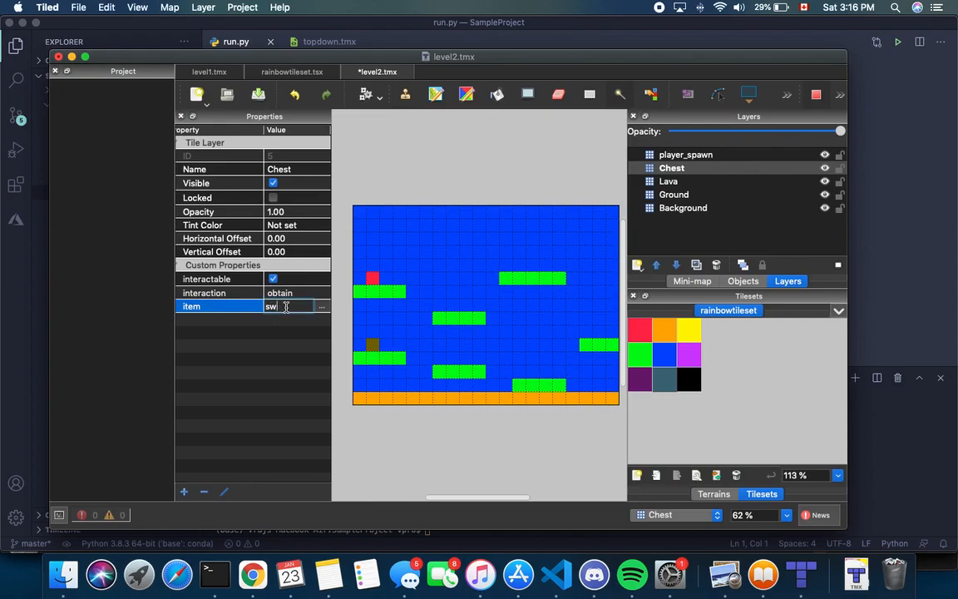
pyautogui.write('old')
pyautogui.press('Return')
# Review the interactable, interaction and item properties on the Chest layer
pyautogui.click(295, 318)
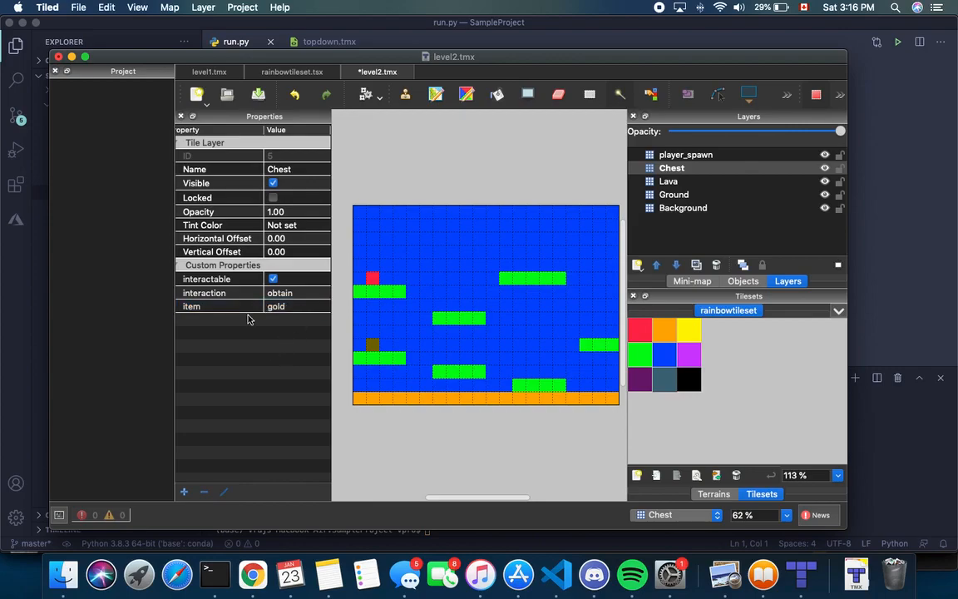
pyautogui.click(209, 279)
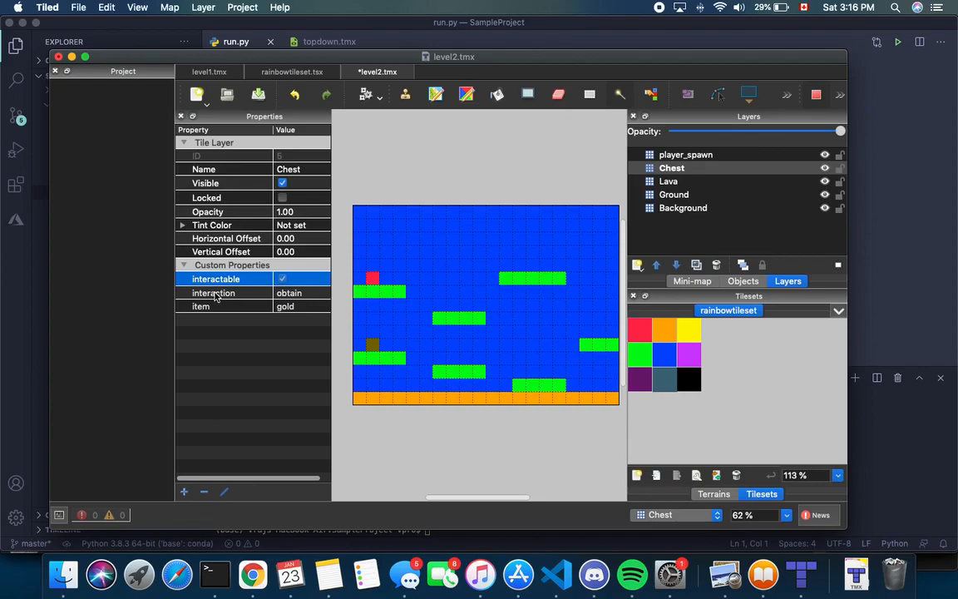
pyautogui.click(214, 294)
pyautogui.click(236, 311)
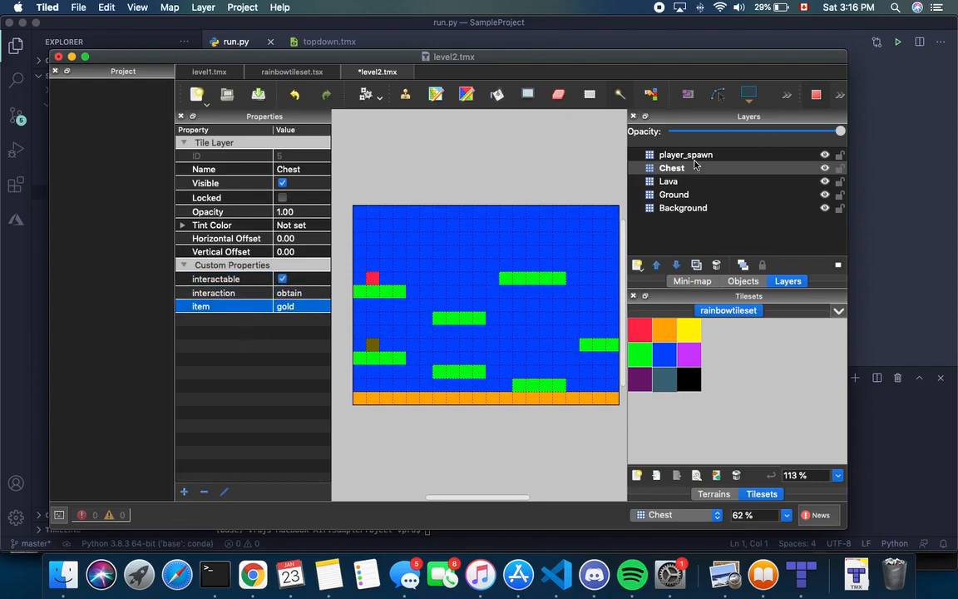
pyautogui.click(343, 351)
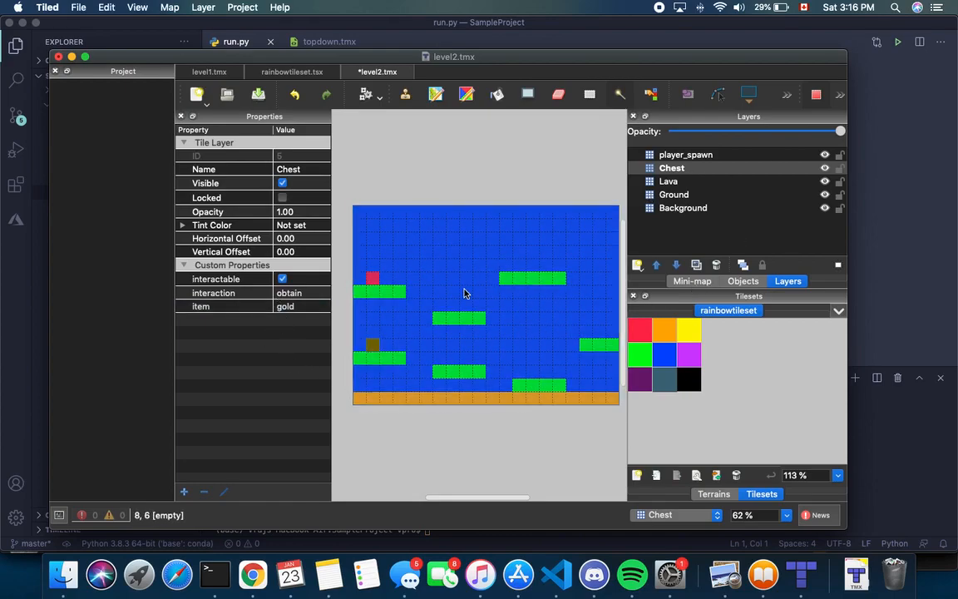
# Add a kobold_spawn tile layer with purple tiles on the upper-right and right-edge platforms
pyautogui.click(637, 265)
pyautogui.click(657, 282)
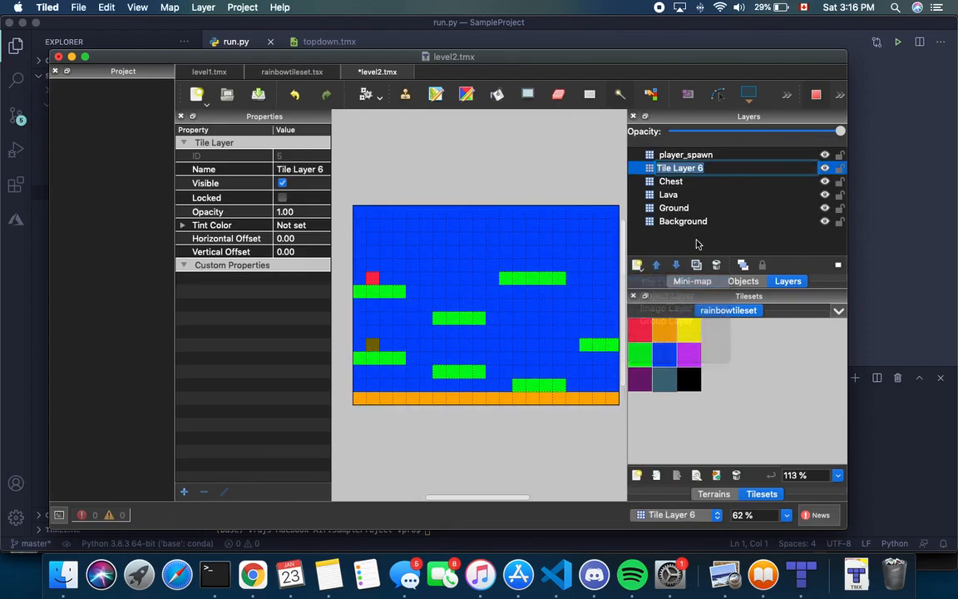
pyautogui.press('BackSpace')
pyautogui.write('kobold_spawn')
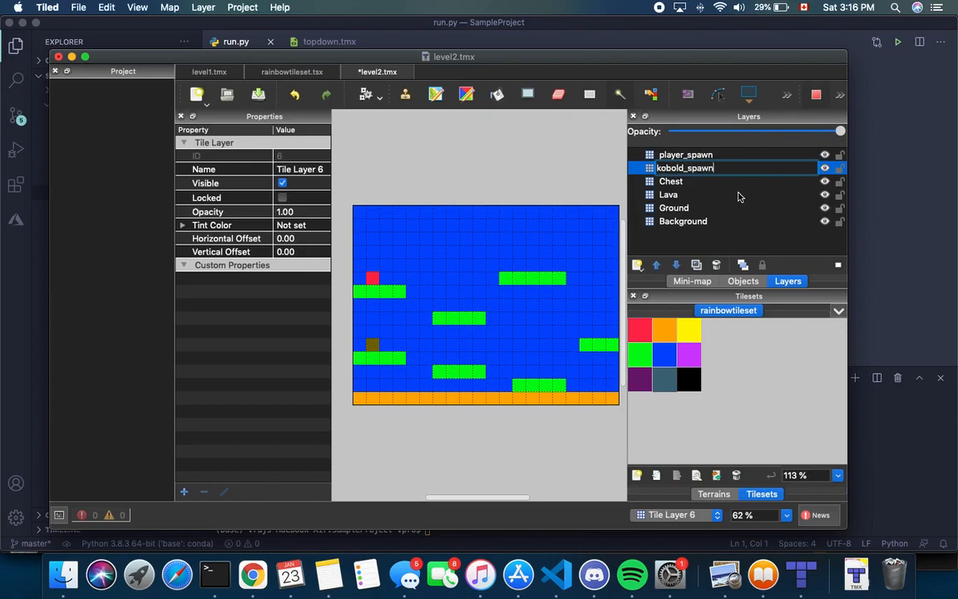
pyautogui.press('Return')
pyautogui.click(688, 355)
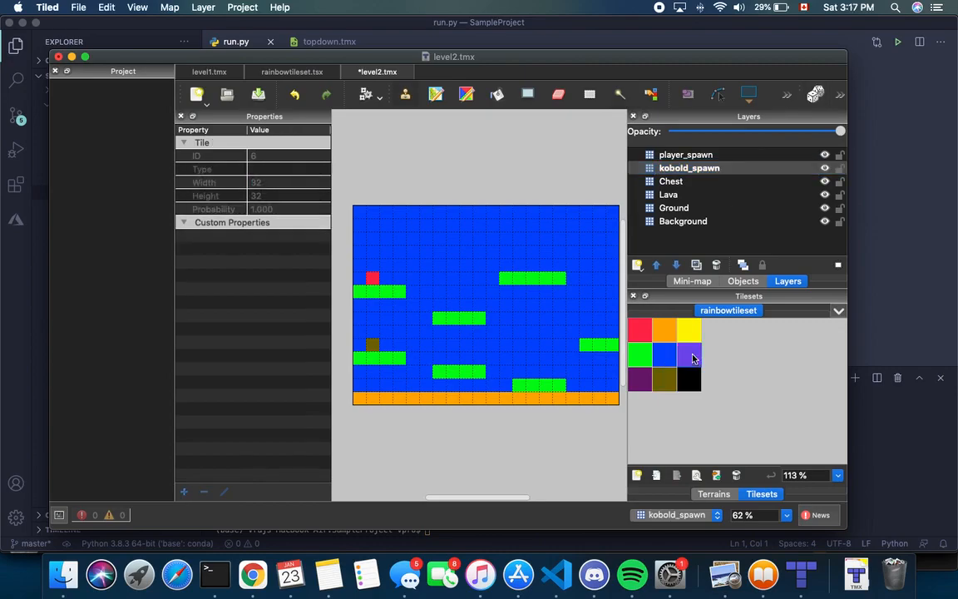
pyautogui.click(532, 265)
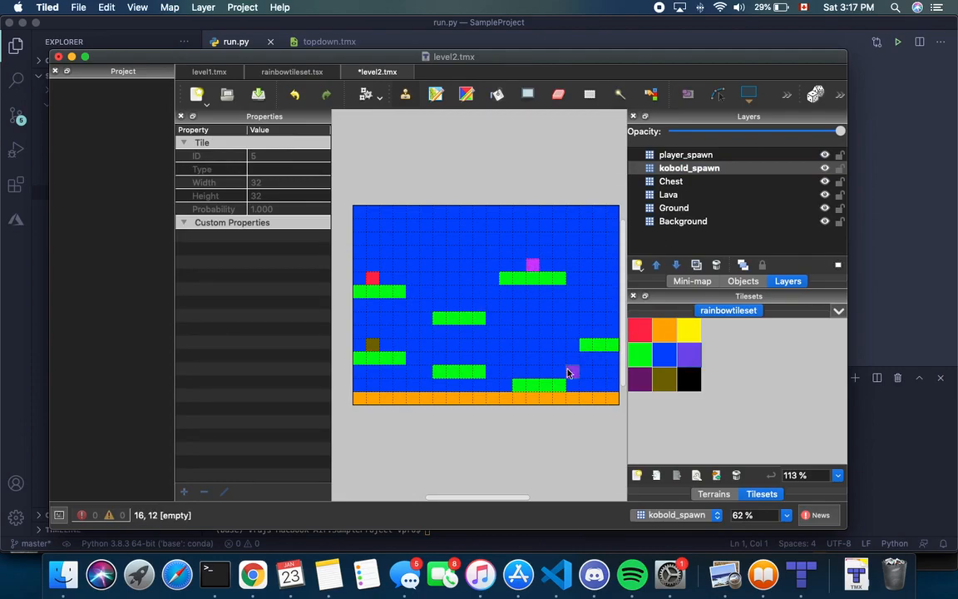
pyautogui.click(530, 264)
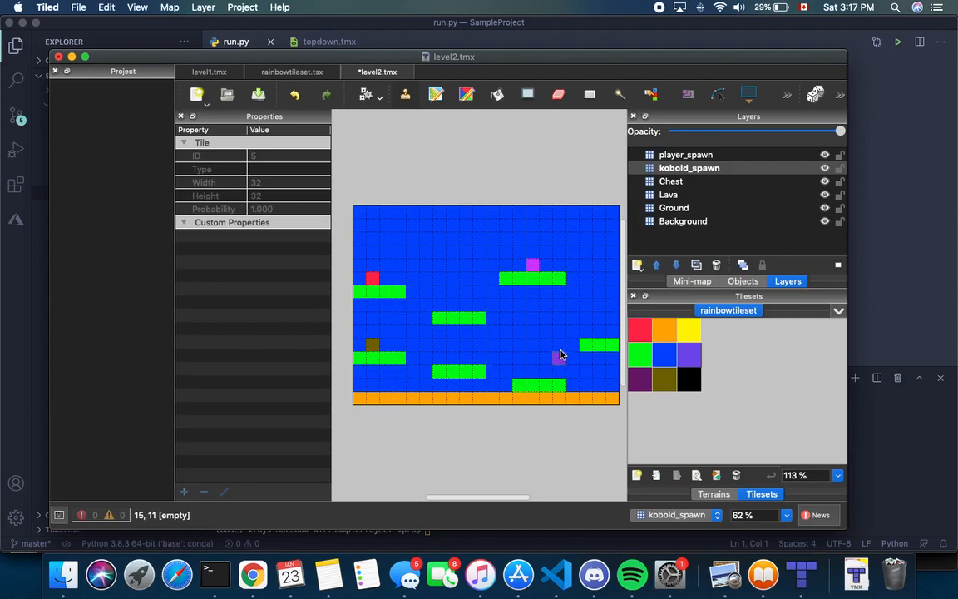
pyautogui.click(596, 332)
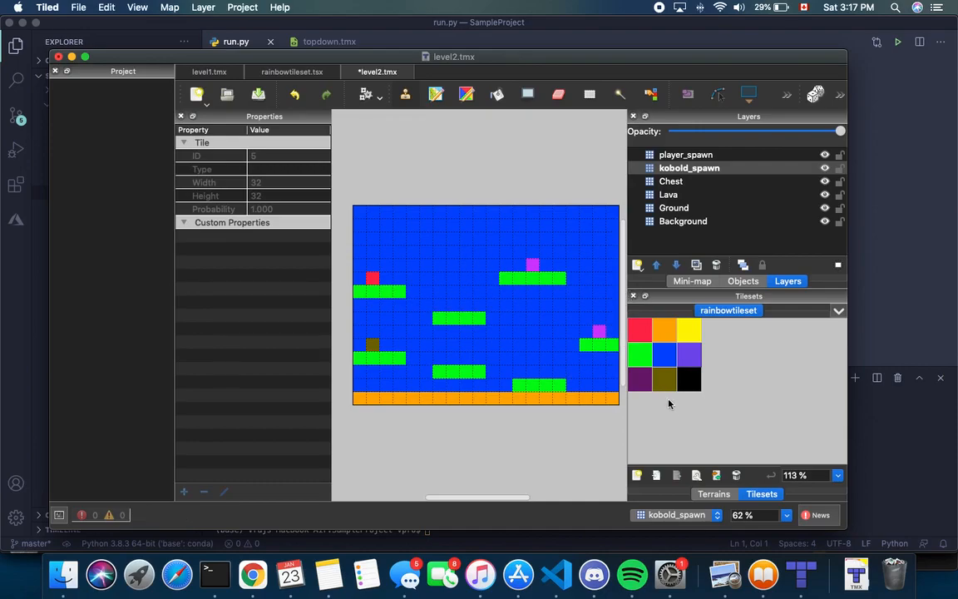
# Place a second brown chest tile at the map's right edge on the Chest layer
pyautogui.click(665, 181)
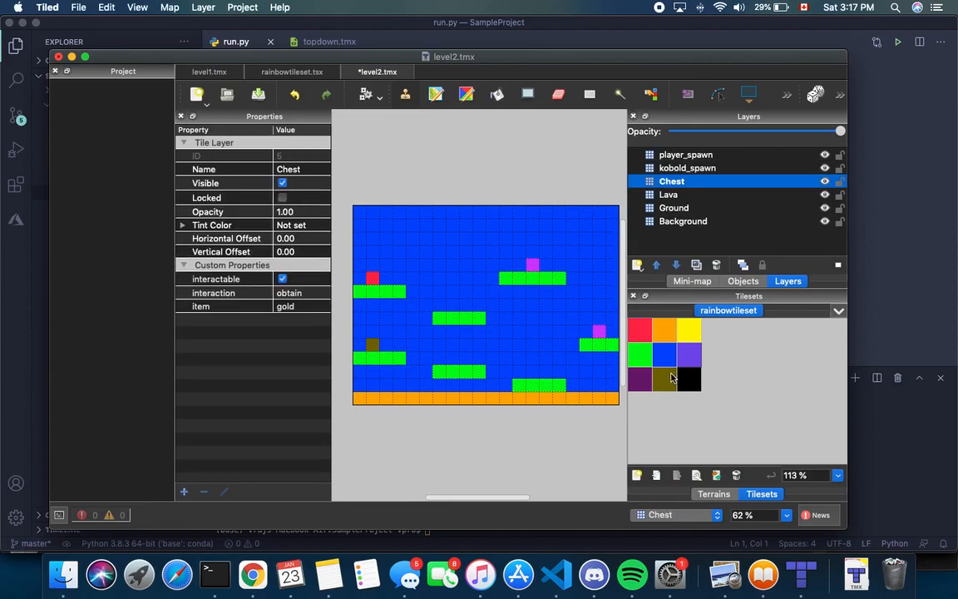
pyautogui.click(665, 381)
pyautogui.click(612, 332)
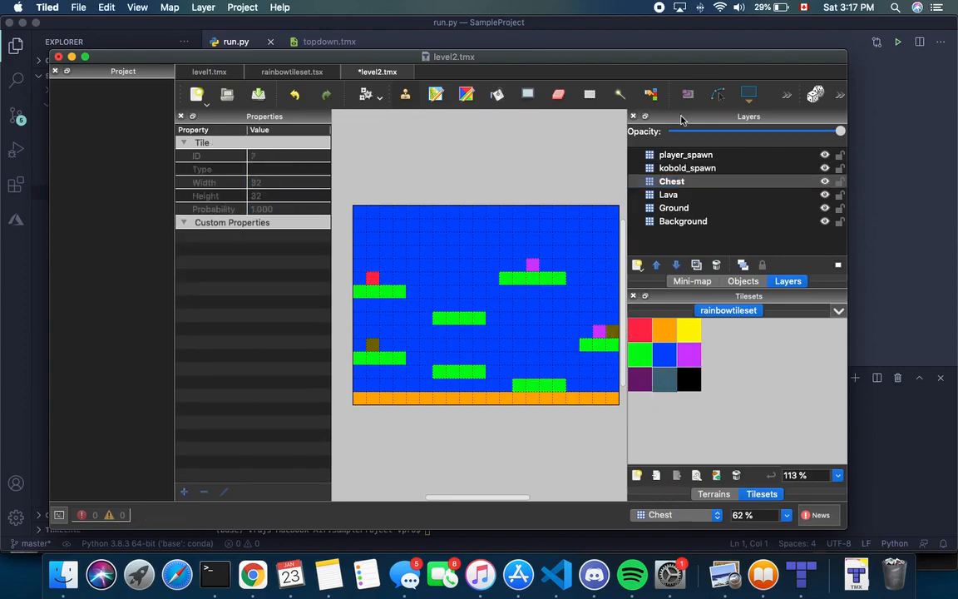
pyautogui.click(696, 169)
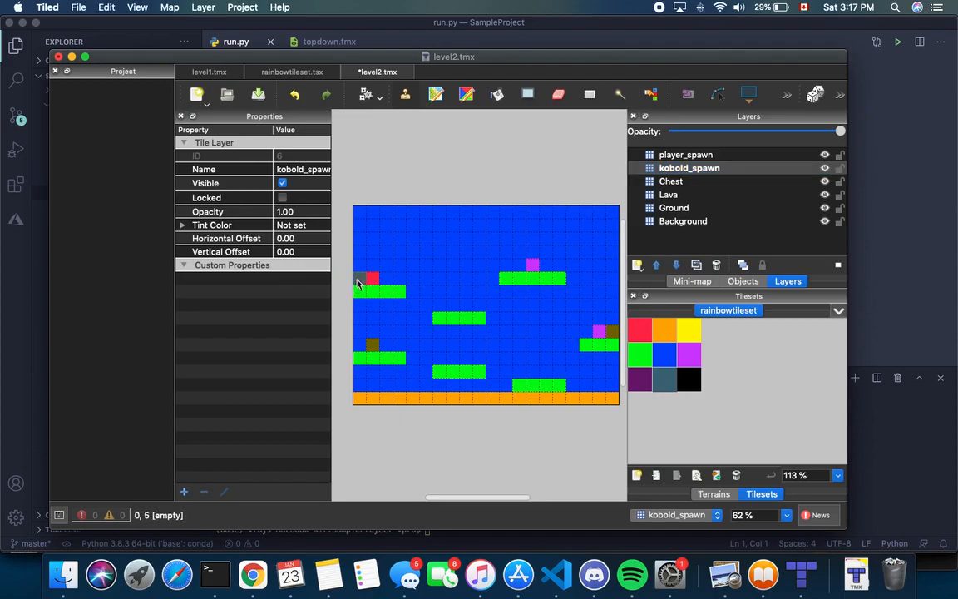
# Hide the kobold_spawn and player_spawn layers
pyautogui.click(700, 171)
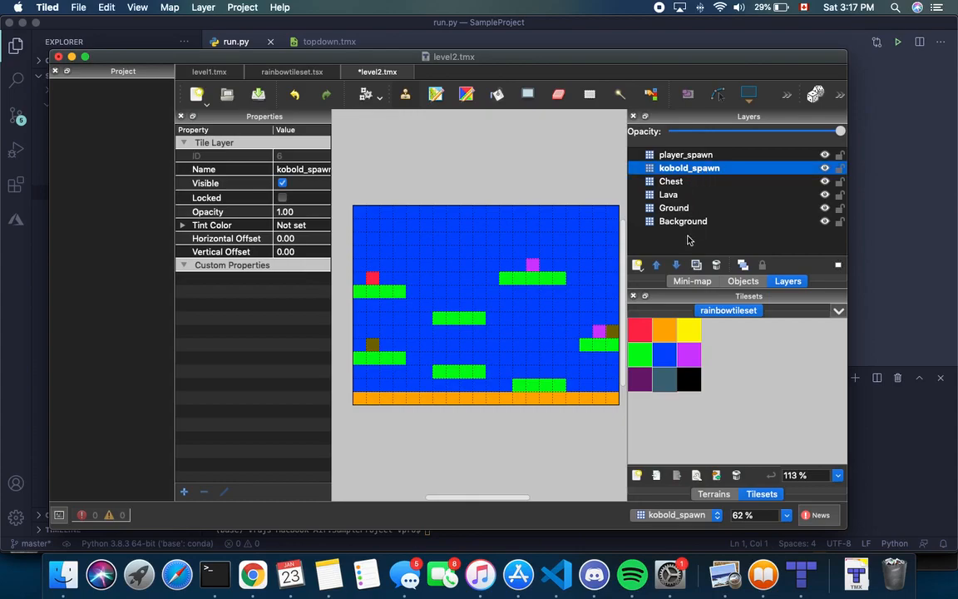
pyautogui.click(824, 168)
pyautogui.click(825, 156)
pyautogui.click(689, 241)
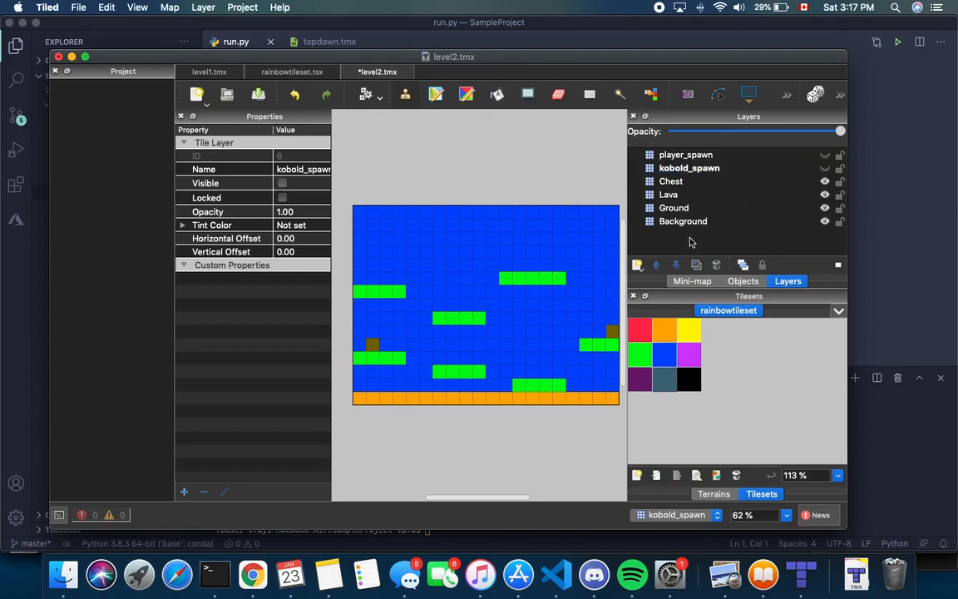
# Add a tile layer named left_exit and move it below kobold_spawn
pyautogui.click(638, 265)
pyautogui.click(652, 280)
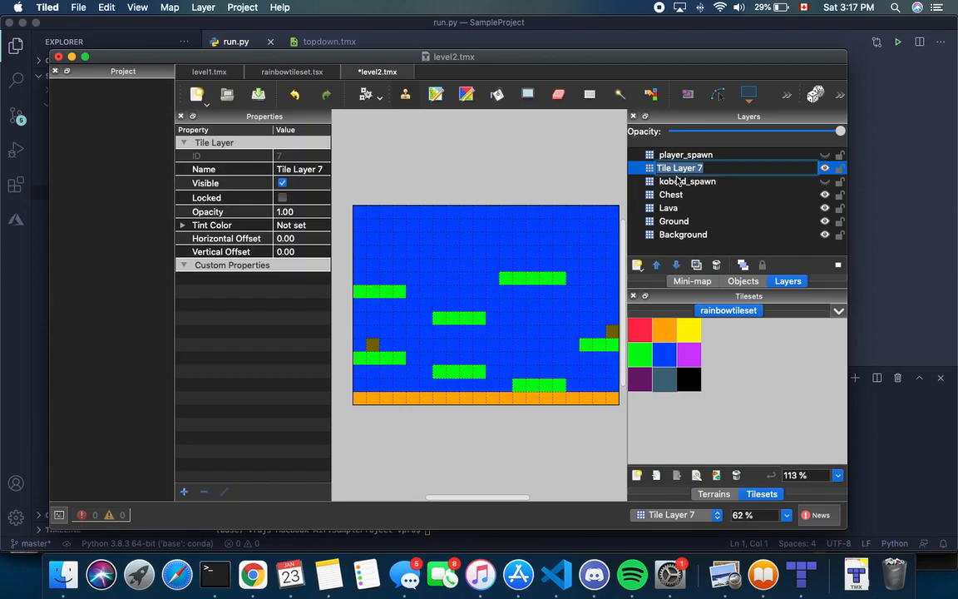
pyautogui.press('BackSpace')
pyautogui.write('LE')
pyautogui.press('BackSpace')
pyautogui.press('BackSpace')
pyautogui.press('BackSpace')
pyautogui.press('BackSpace')
pyautogui.press('BackSpace')
pyautogui.press('BackSpace')
pyautogui.write('eft_exit')
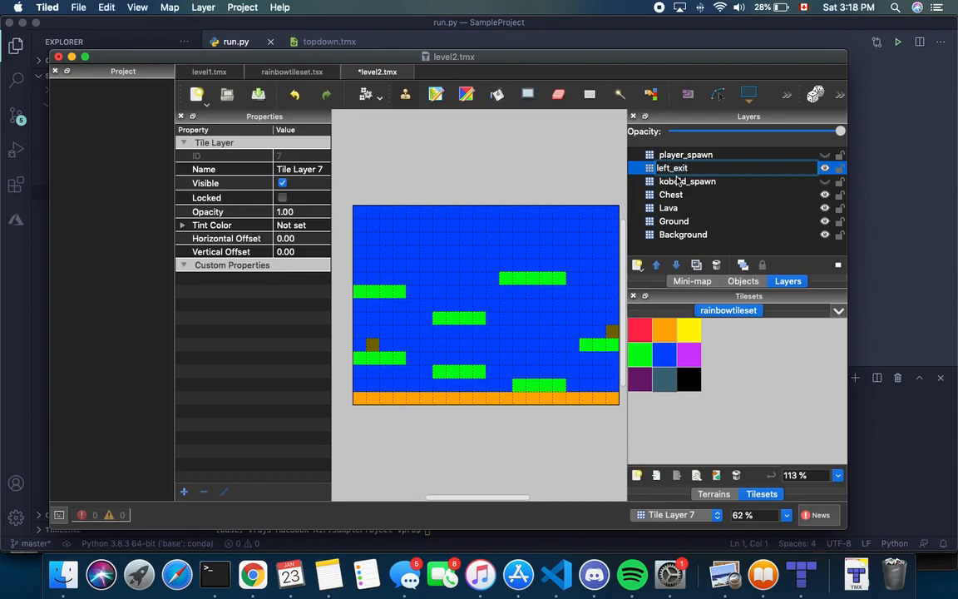
pyautogui.press('Return')
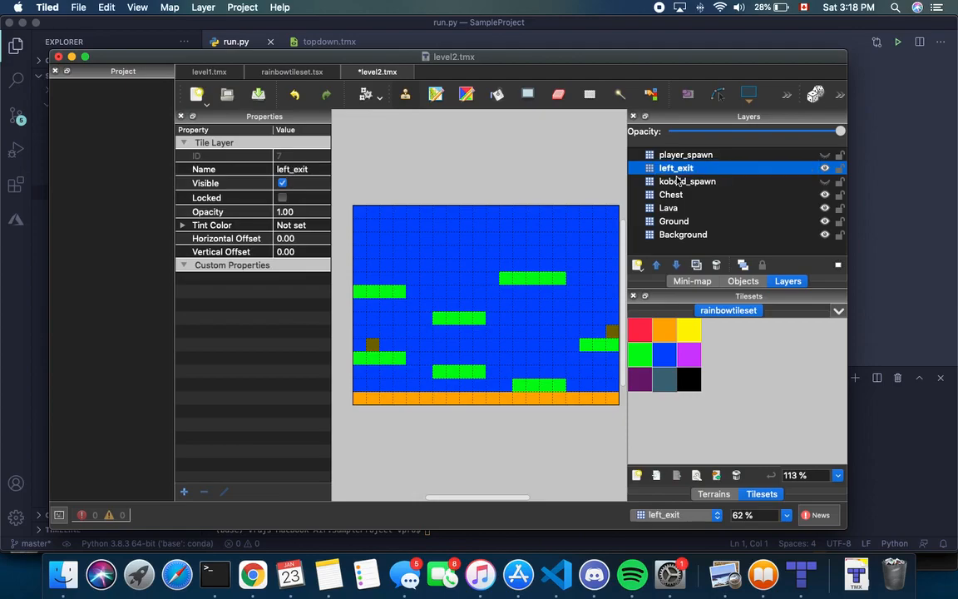
pyautogui.moveTo(693, 169); pyautogui.dragTo(704, 188)
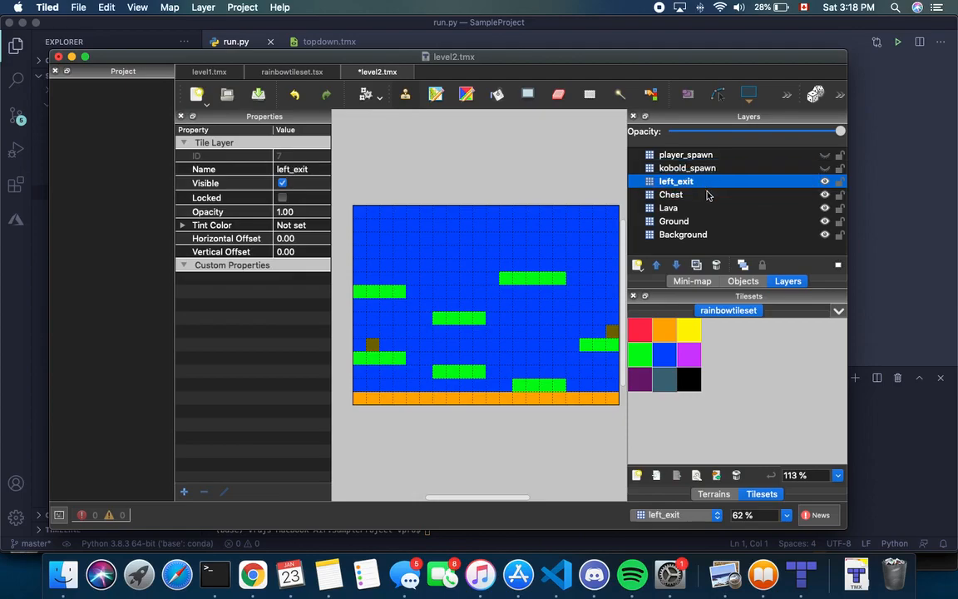
# Give left_exit a custom property goto with value left
pyautogui.click(185, 491)
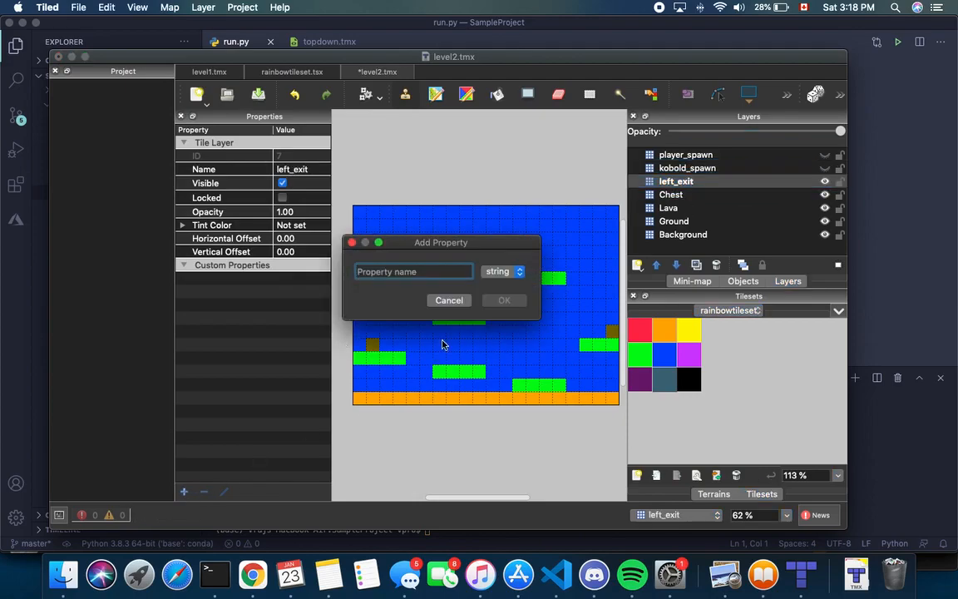
pyautogui.write('goto')
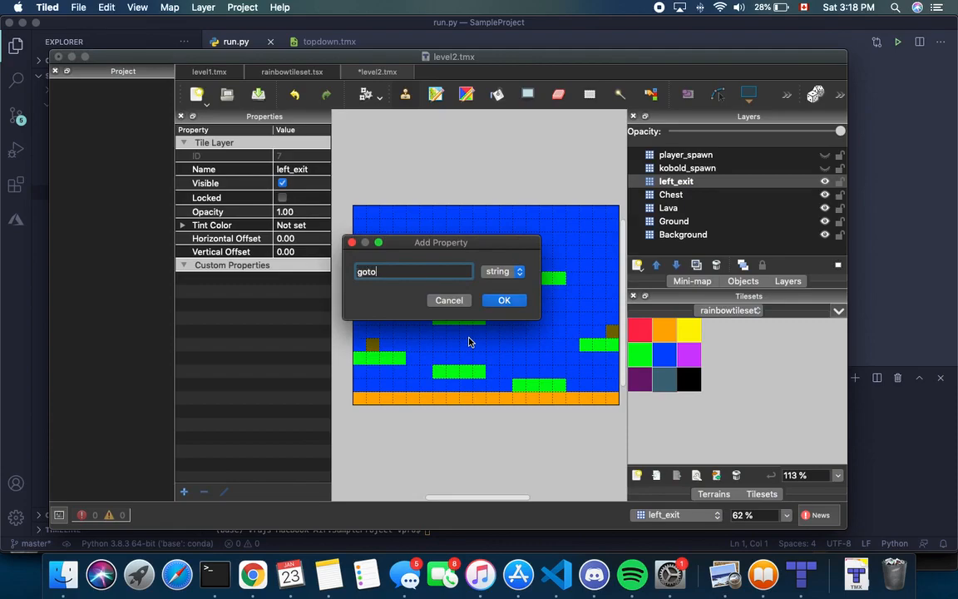
pyautogui.press('Return')
pyautogui.click(292, 278)
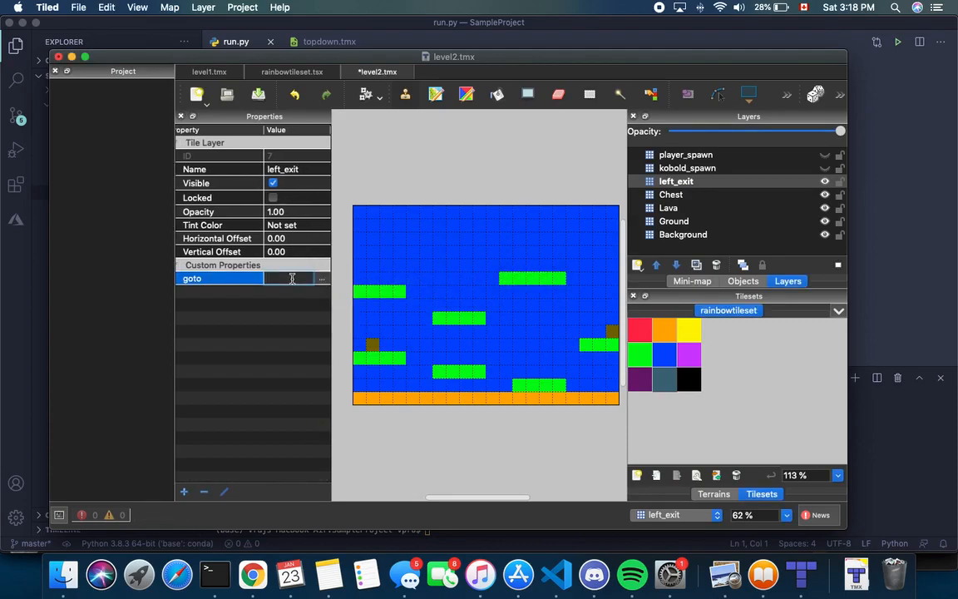
pyautogui.write('left')
pyautogui.press('Return')
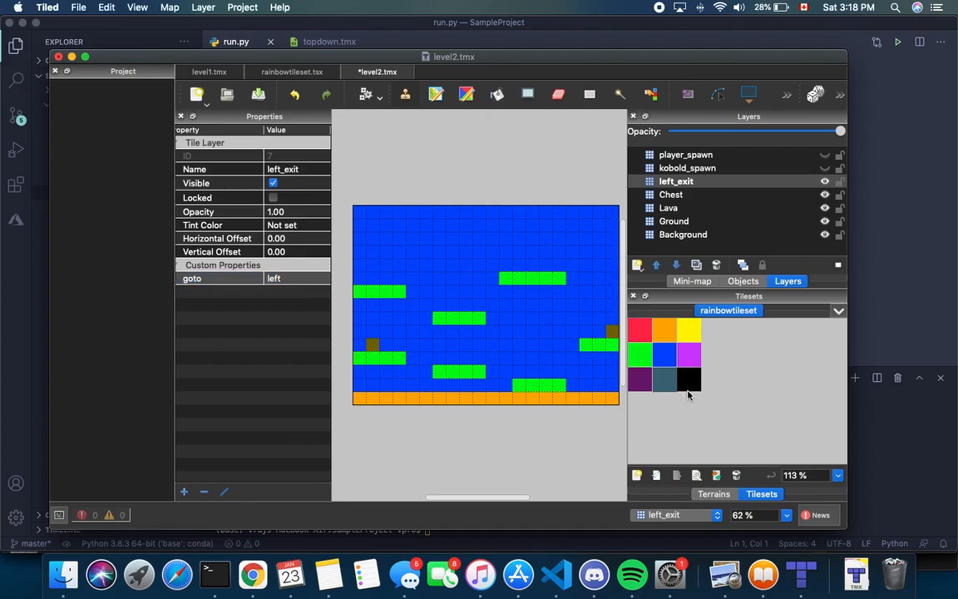
# Paint a black tile at the map's left edge and save level2.tmx
pyautogui.click(689, 379)
pyautogui.click(359, 278)
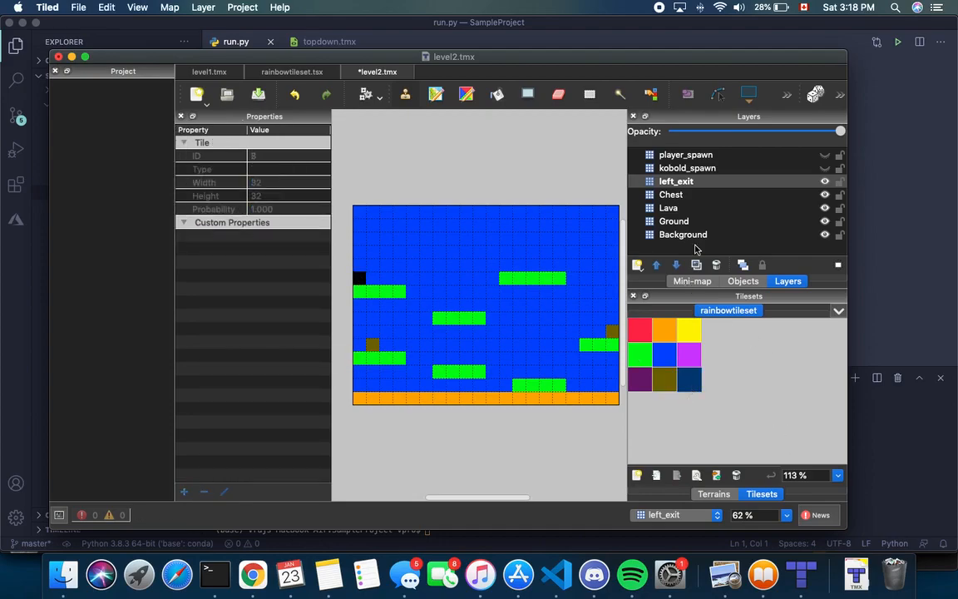
pyautogui.click(682, 183)
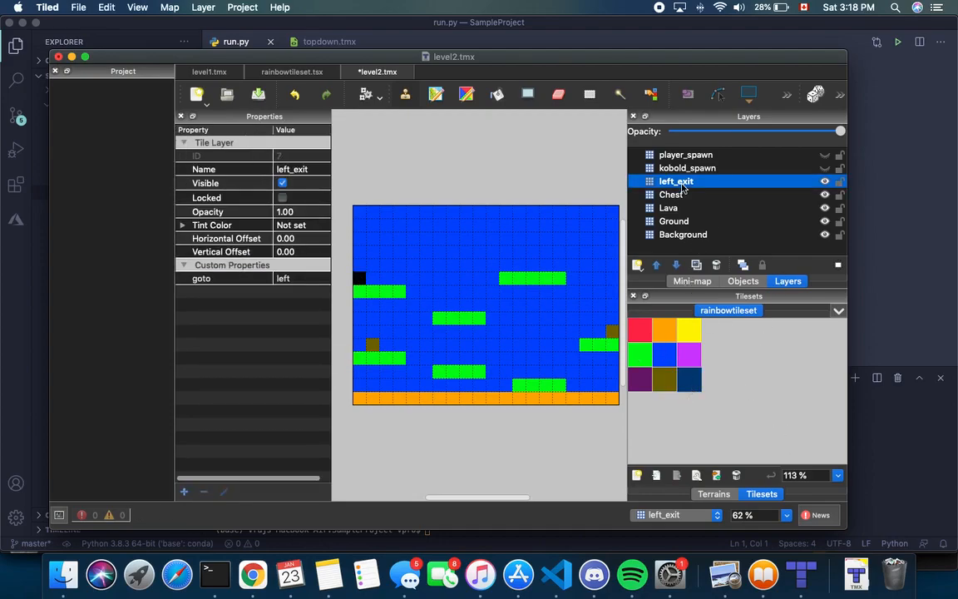
pyautogui.press('super+s')
# Rename level1's Top Exit layer to top_exit
pyautogui.click(211, 73)
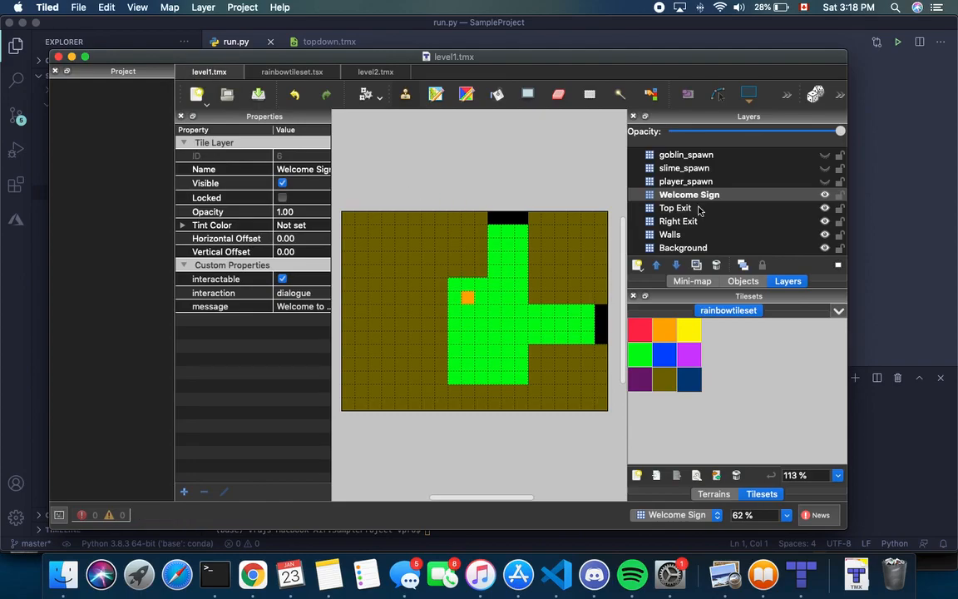
pyautogui.click(672, 208)
pyautogui.rightClick(671, 209)
pyautogui.press('Escape')
pyautogui.doubleClick(698, 208)
pyautogui.write('top_exit')
pyautogui.press('Return')
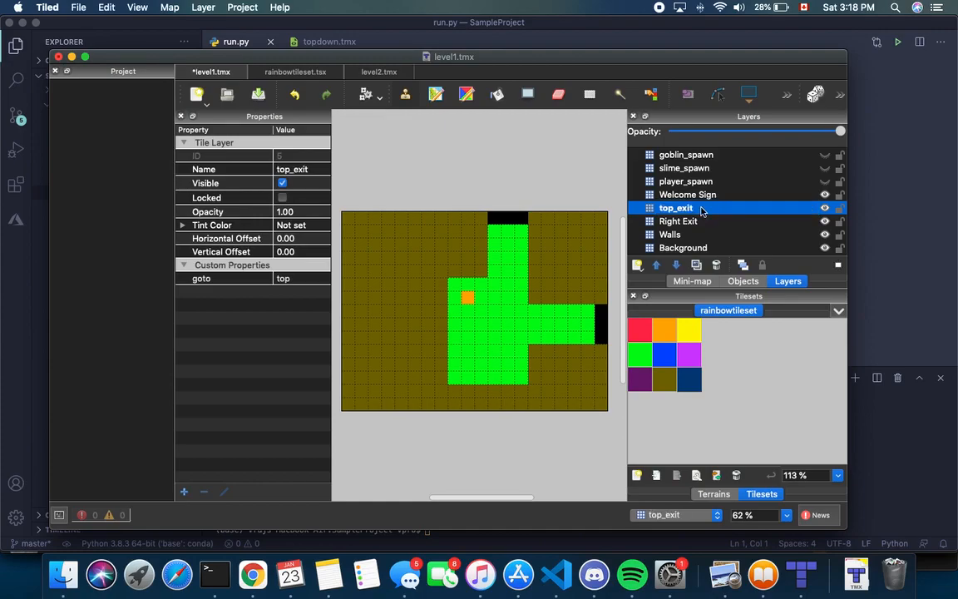
# Rename the Right Exit layer to right_exit and save level1.tmx
pyautogui.click(678, 221)
pyautogui.doubleClick(704, 223)
pyautogui.write('right_exit')
pyautogui.press('Return')
pyautogui.press('super+s')
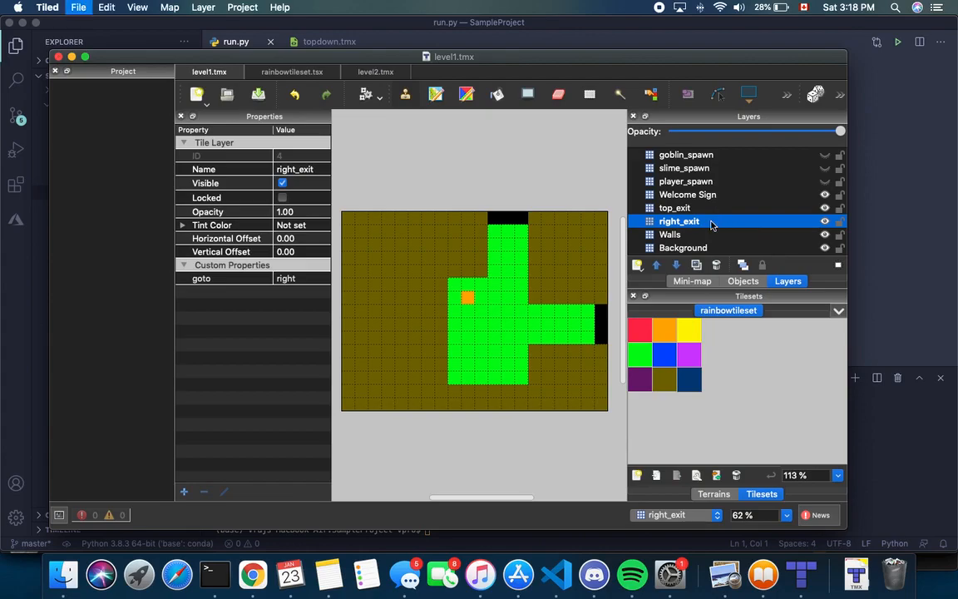
# Open level1.tmx in VS Code and scroll through its XML to check the exit layers
pyautogui.click(400, 45)
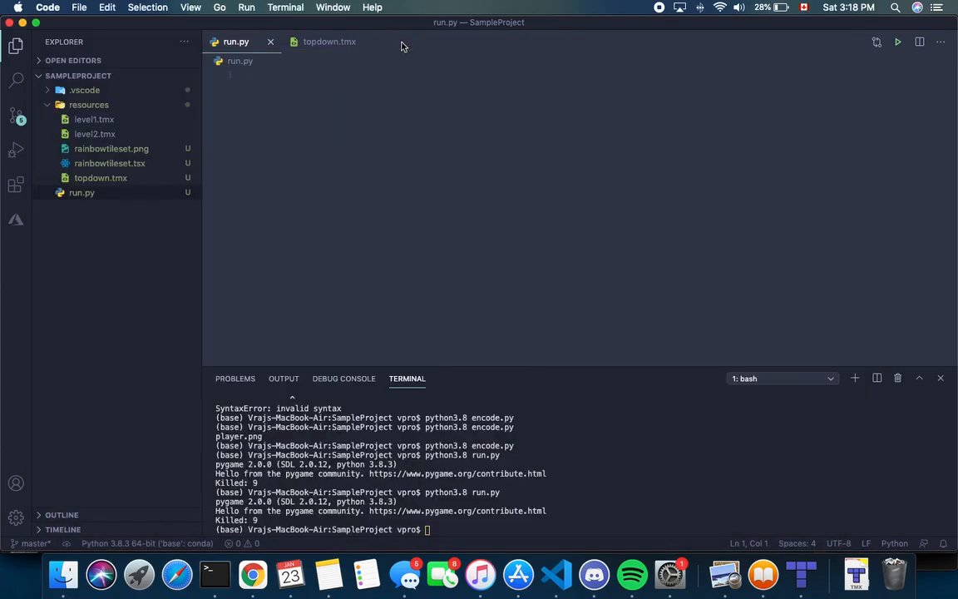
pyautogui.click(94, 121)
pyautogui.scroll(-12, 383, 156)
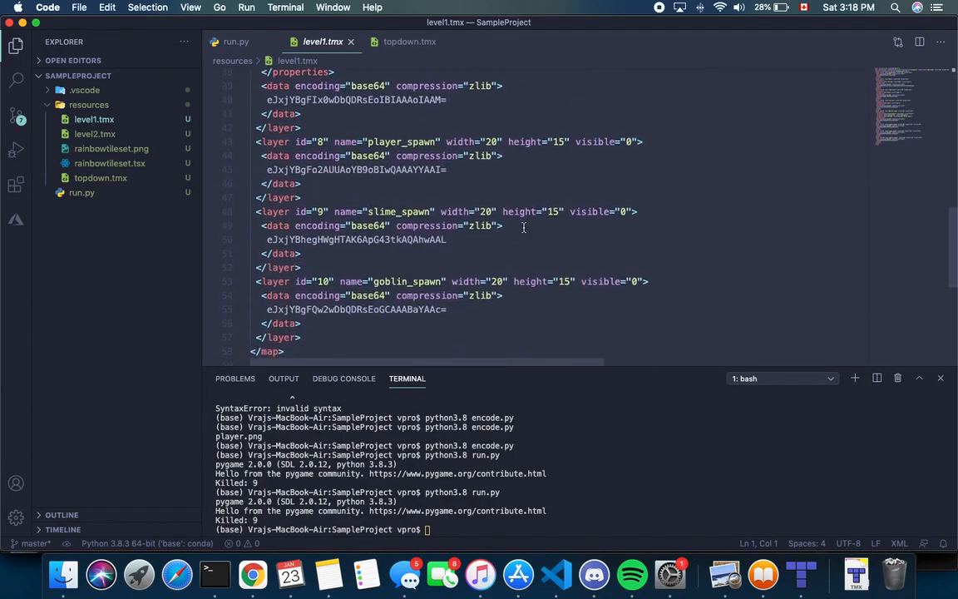
pyautogui.scroll(3, 502, 119)
pyautogui.scroll(9, 501, 119)
pyautogui.scroll(-5, 465, 152)
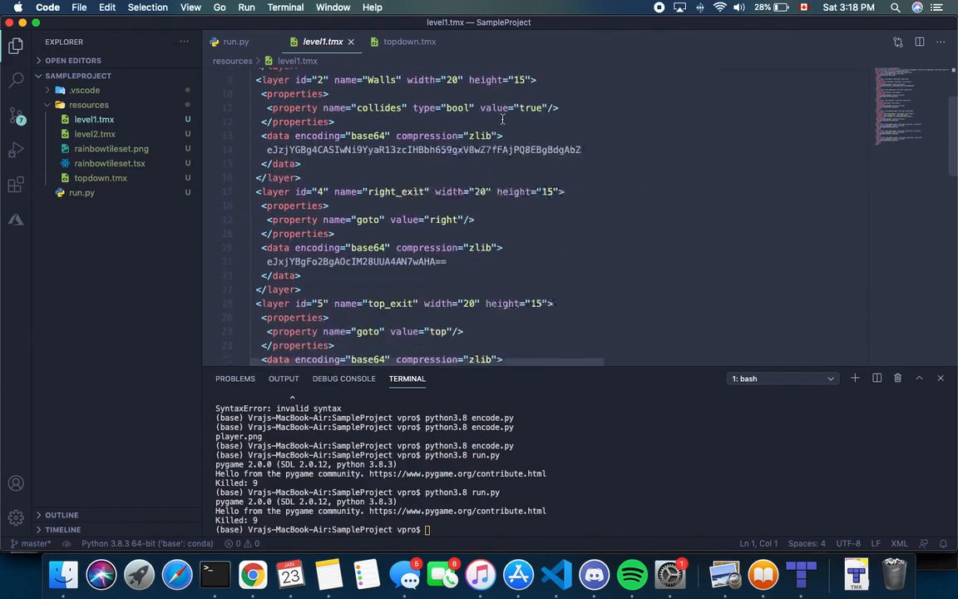
pyautogui.scroll(-10, 458, 201)
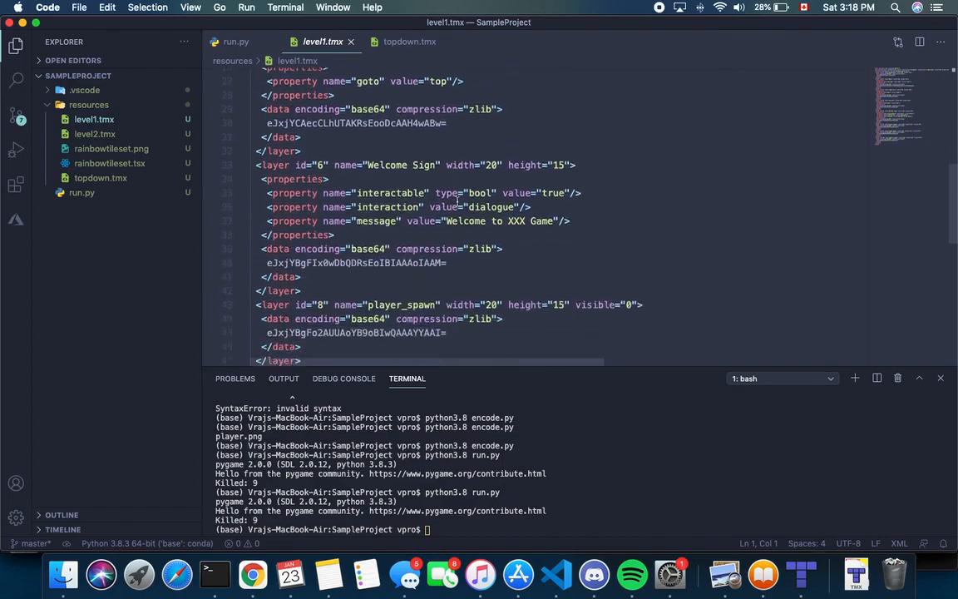
pyautogui.click(465, 219)
pyautogui.scroll(15, 573, 159)
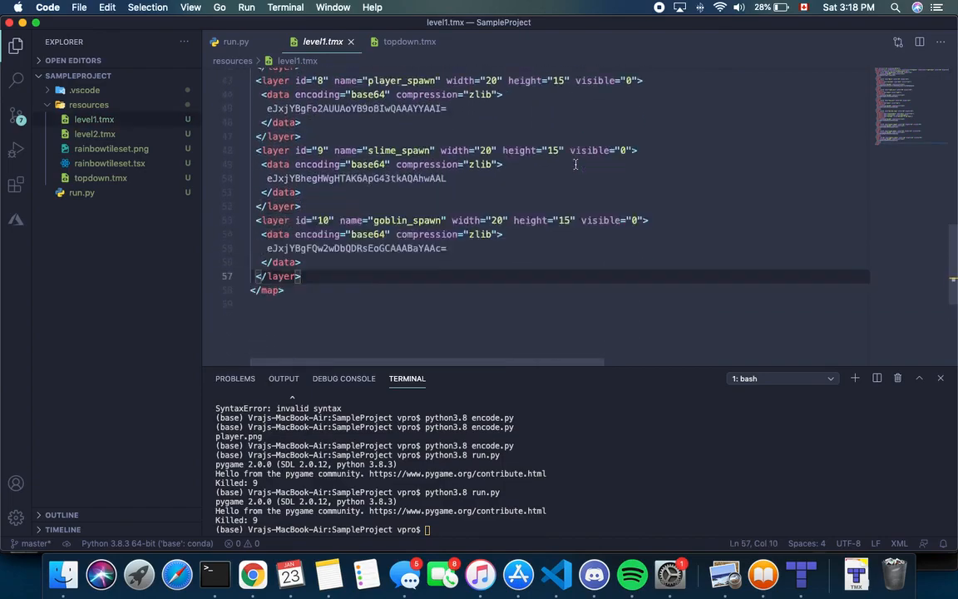
pyautogui.scroll(-4, 464, 232)
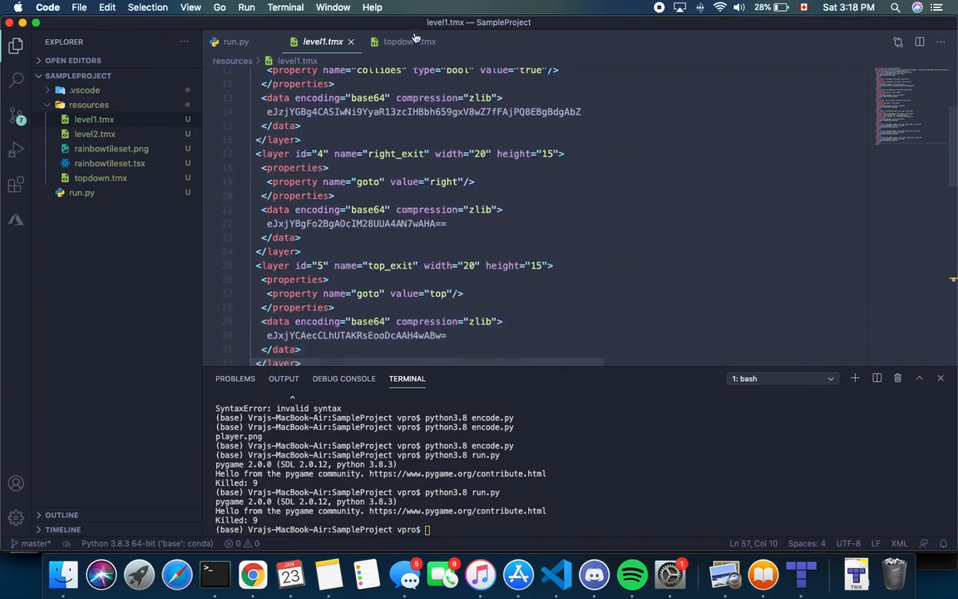
# Glance at topdown.tmx, then open level2.tmx to view its XML
pyautogui.click(375, 43)
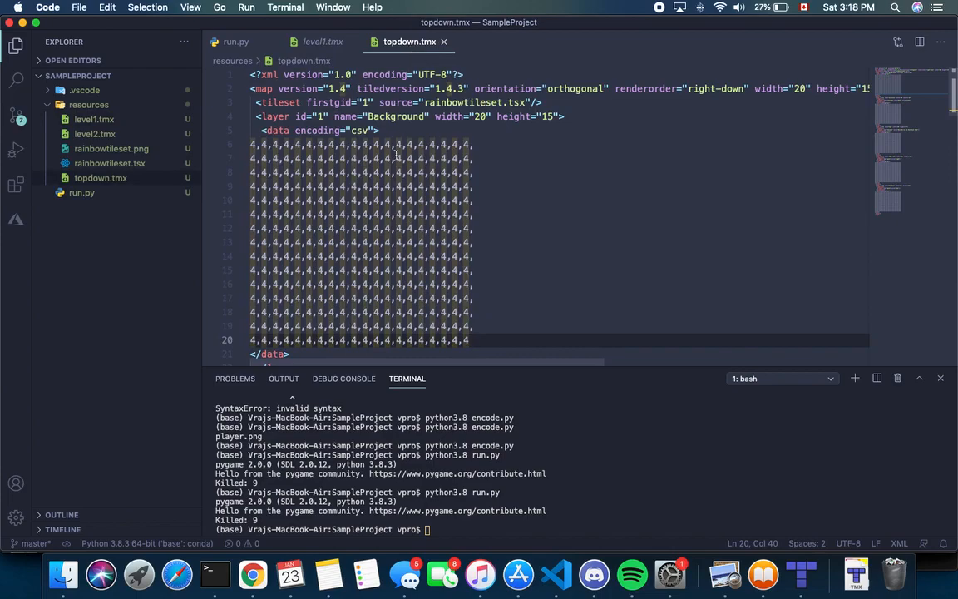
pyautogui.click(327, 45)
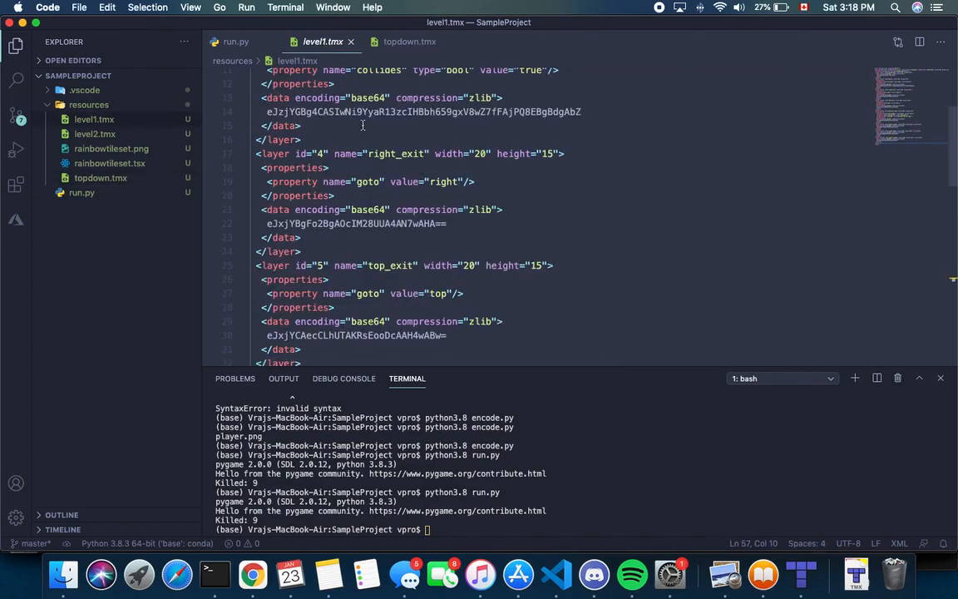
pyautogui.click(117, 140)
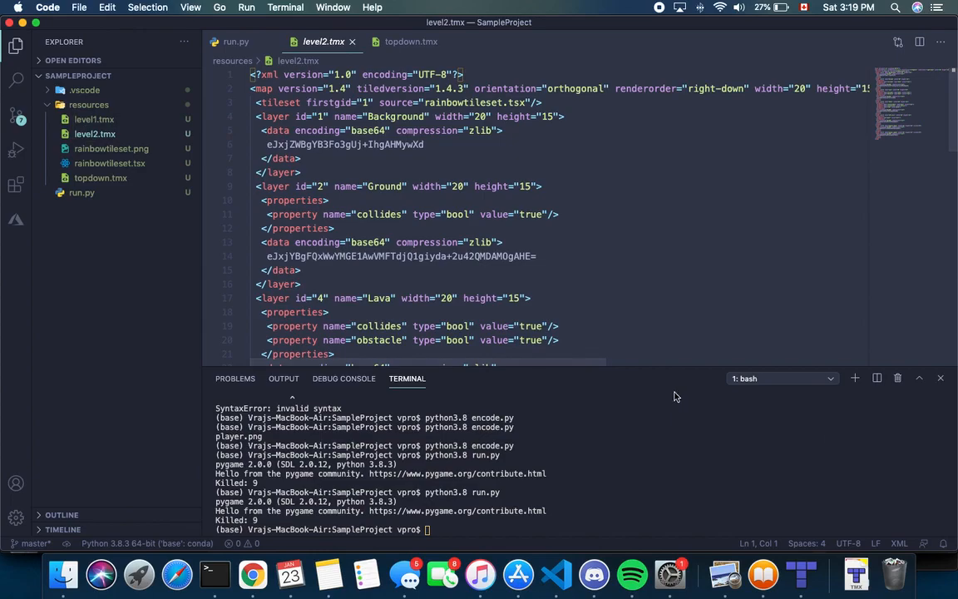
# Bring the Tiled window with level1.tmx back in front and select the green tileset tile
pyautogui.click(802, 586)
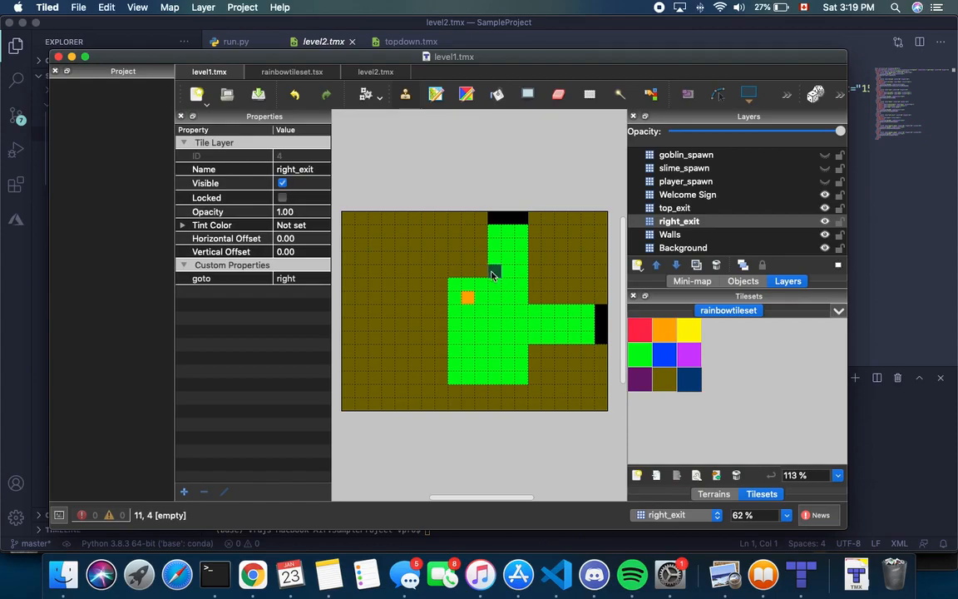
pyautogui.click(640, 358)
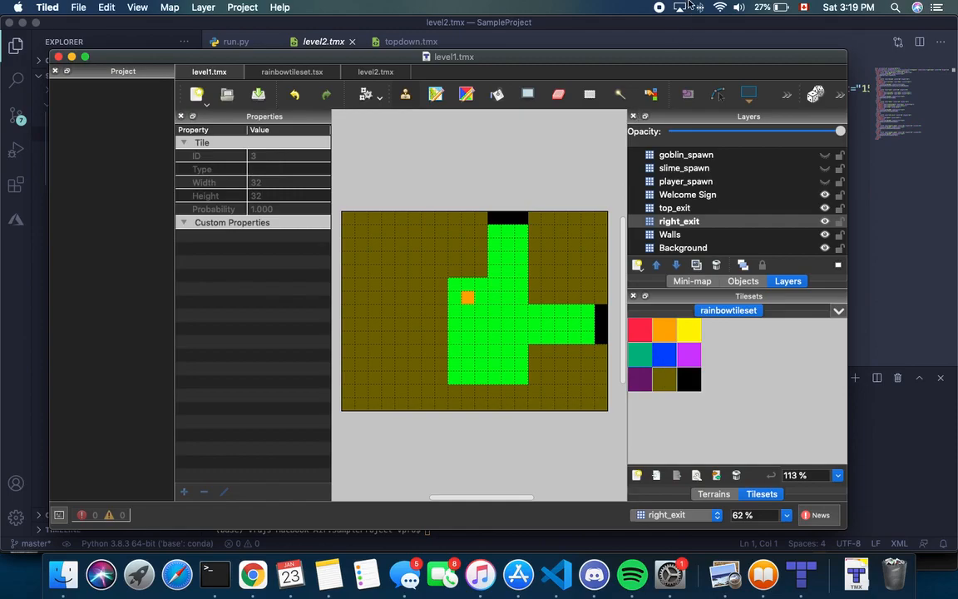